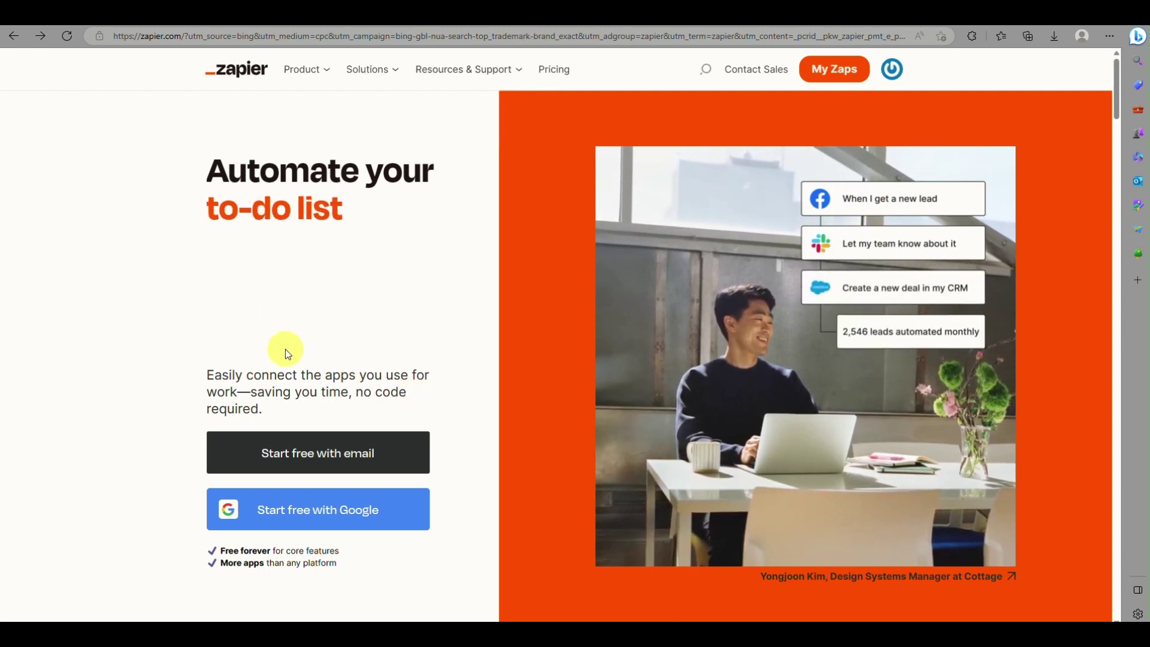
# Sign in to Zapier with the first listed Google account.
pyautogui.click(306, 514)
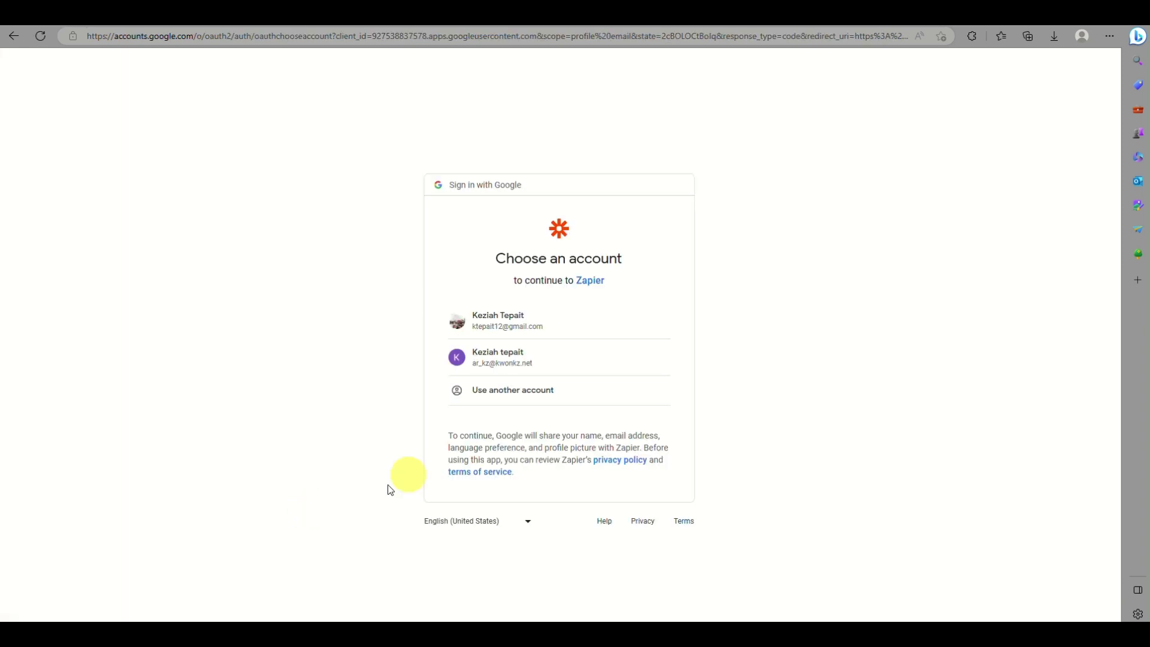
pyautogui.click(541, 314)
pyautogui.rightClick(541, 313)
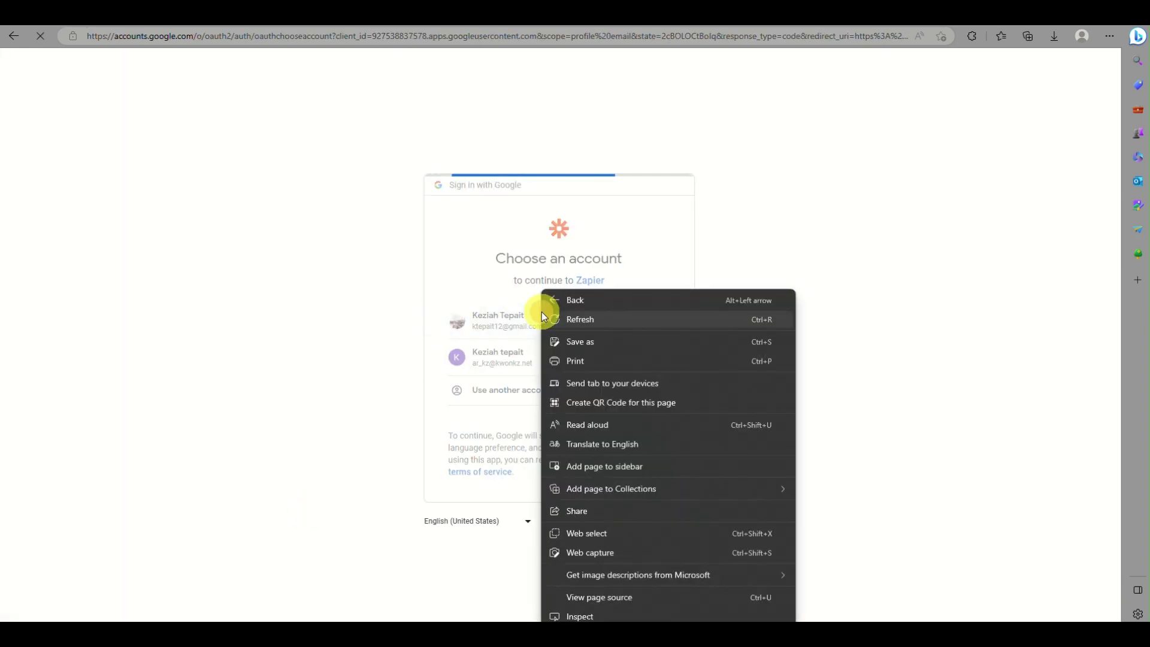
pyautogui.click(496, 327)
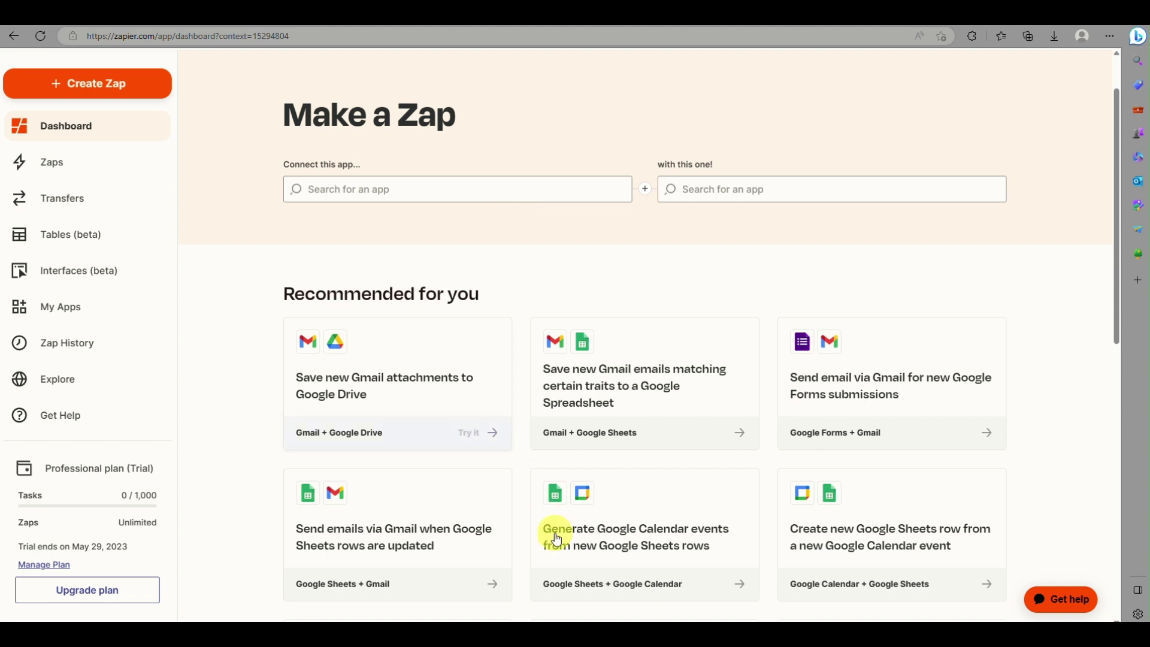
# Switch to the Contact Information form in Google Forms and review its questions.
pyautogui.hotkey('alt', 'Tab')
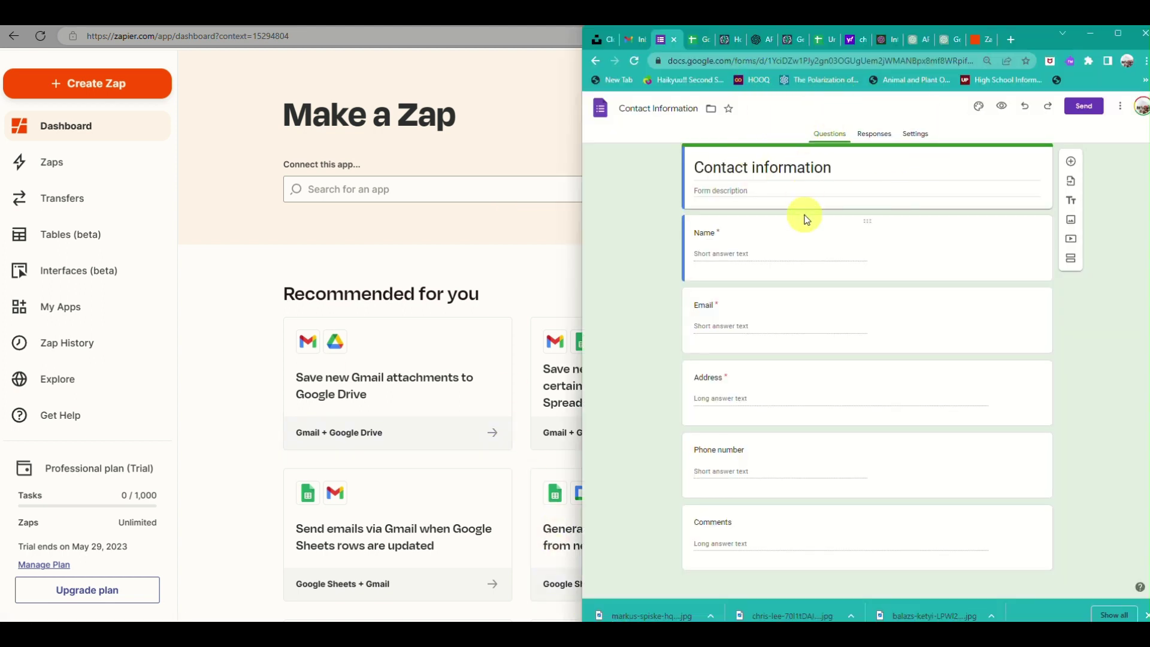
pyautogui.hotkey('ctrl', '+')
pyautogui.hotkey('ctrl', '+')
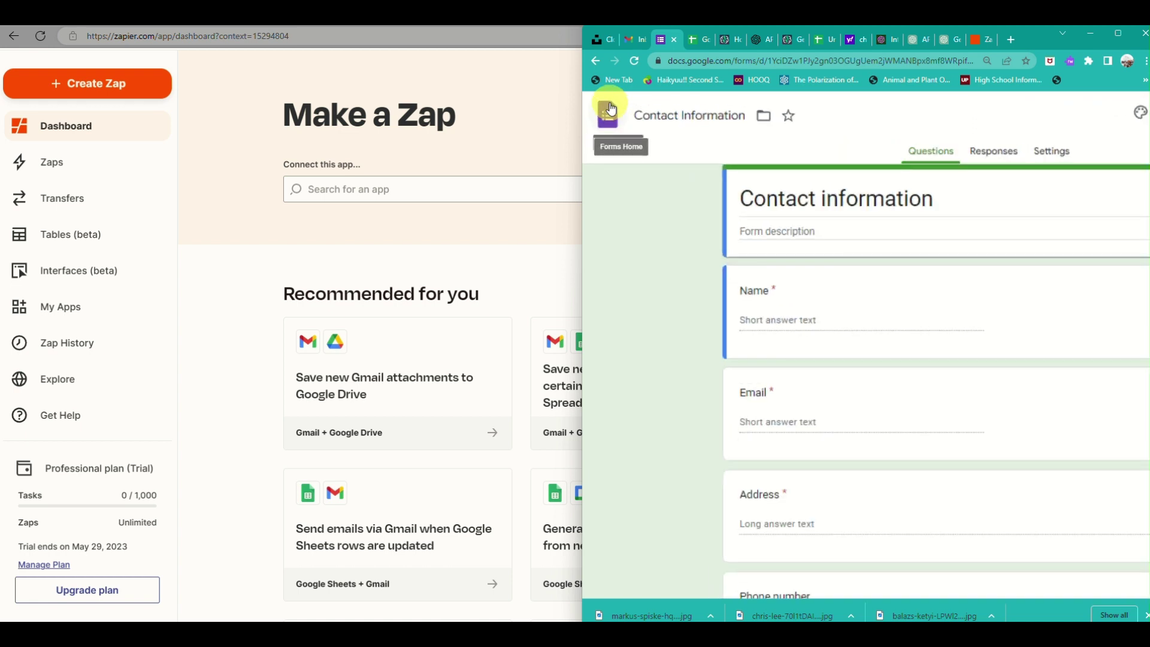
pyautogui.hotkey('ctrl', '-')
pyautogui.hotkey('ctrl', '-')
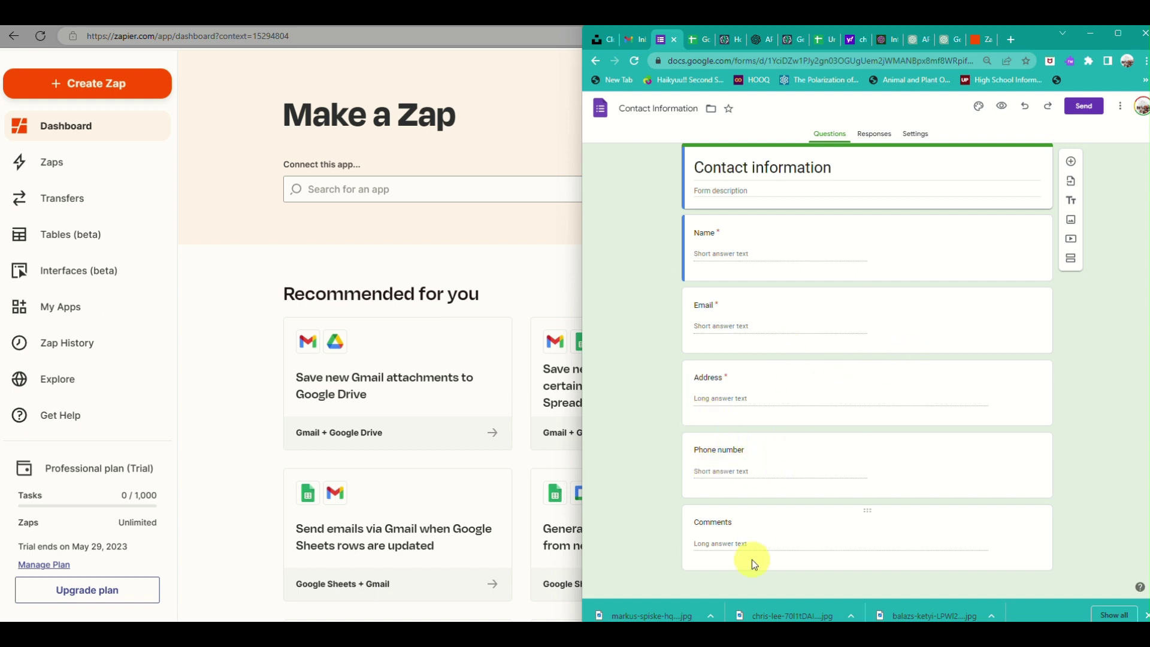
# Create a blank Google Sheets spreadsheet and name it "contact information".
pyautogui.click(692, 38)
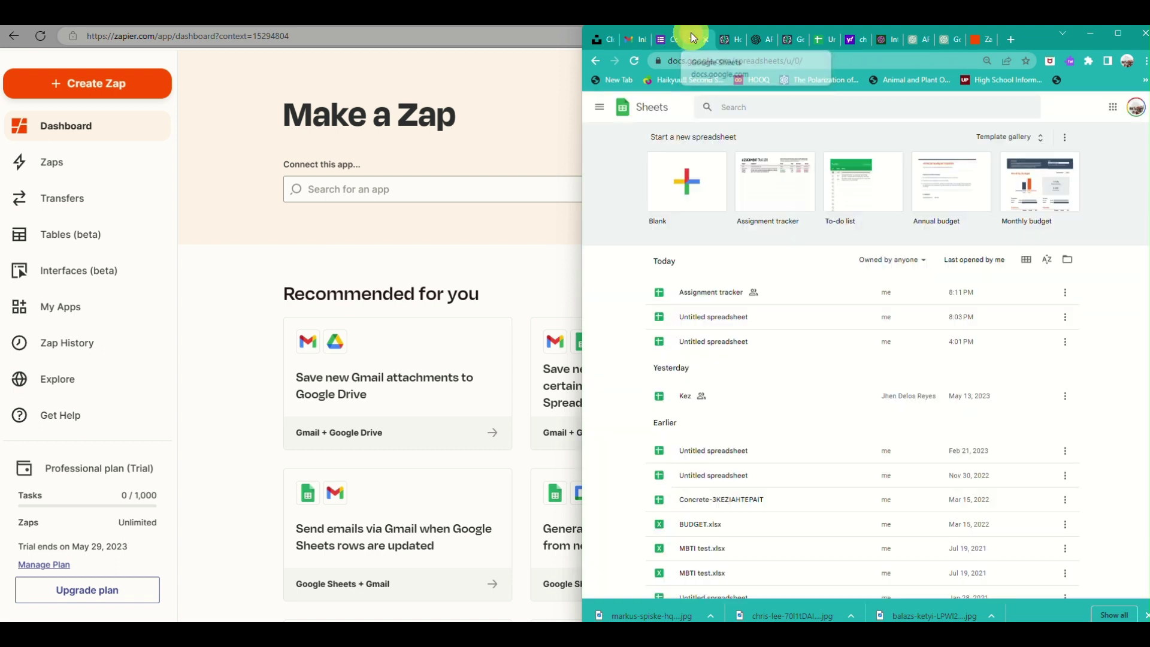
pyautogui.click(687, 189)
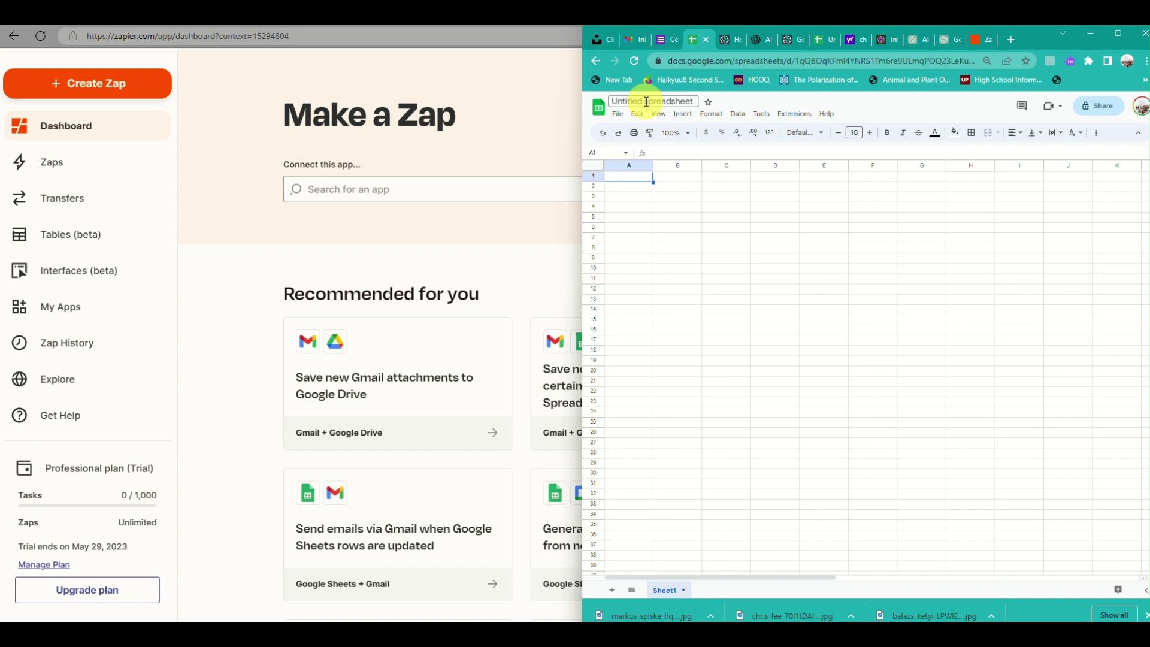
pyautogui.click(648, 102)
pyautogui.write('con')
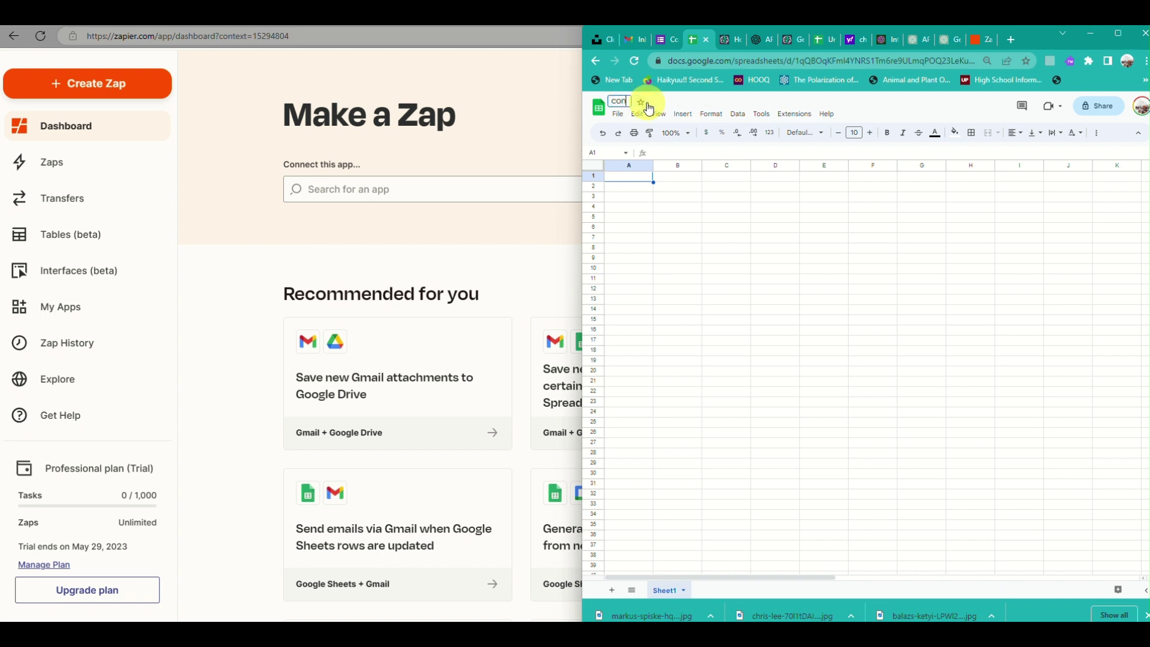
pyautogui.write('tact information')
# Enter NAME as the first column header in cell A1.
pyautogui.click(638, 174)
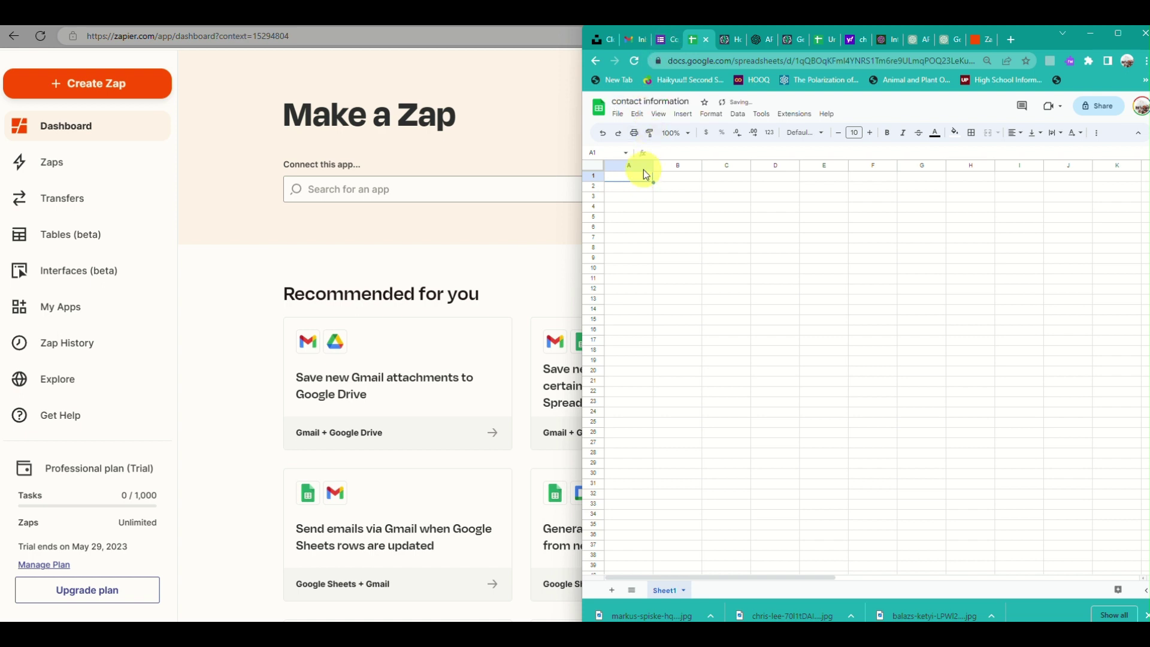
pyautogui.write('NAME')
pyautogui.press('Tab')
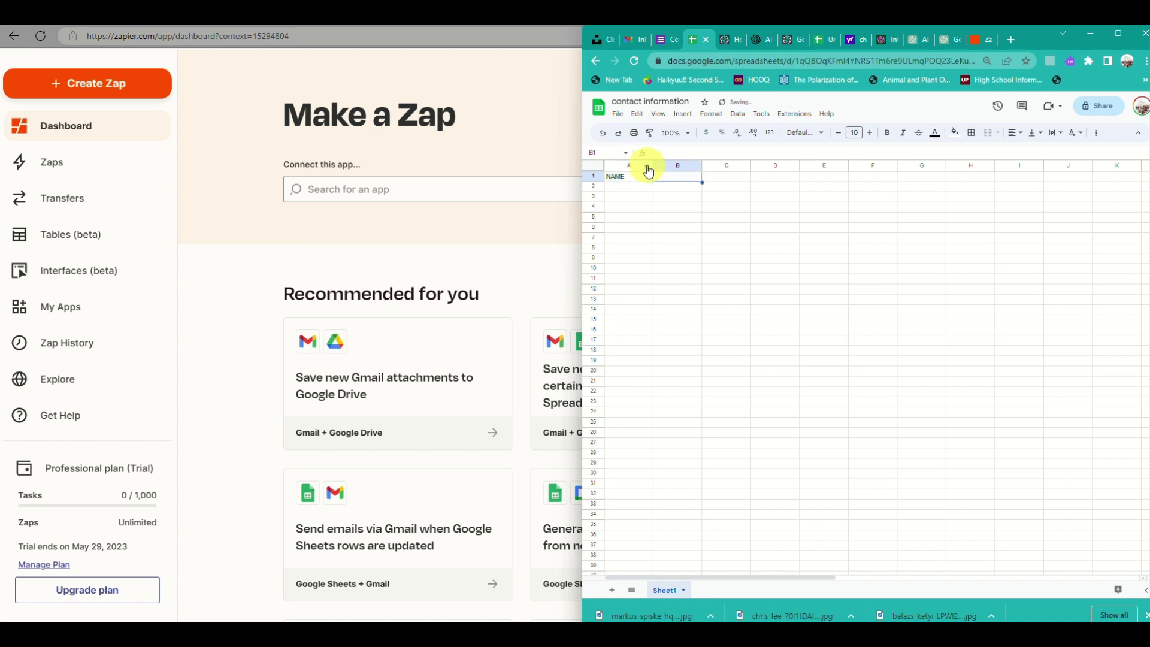
# Detach the Contact Information form into its own window beside the spreadsheet, and return to the spreadsheet.
pyautogui.click(667, 38)
pyautogui.moveTo(667, 38); pyautogui.dragTo(106, 66)
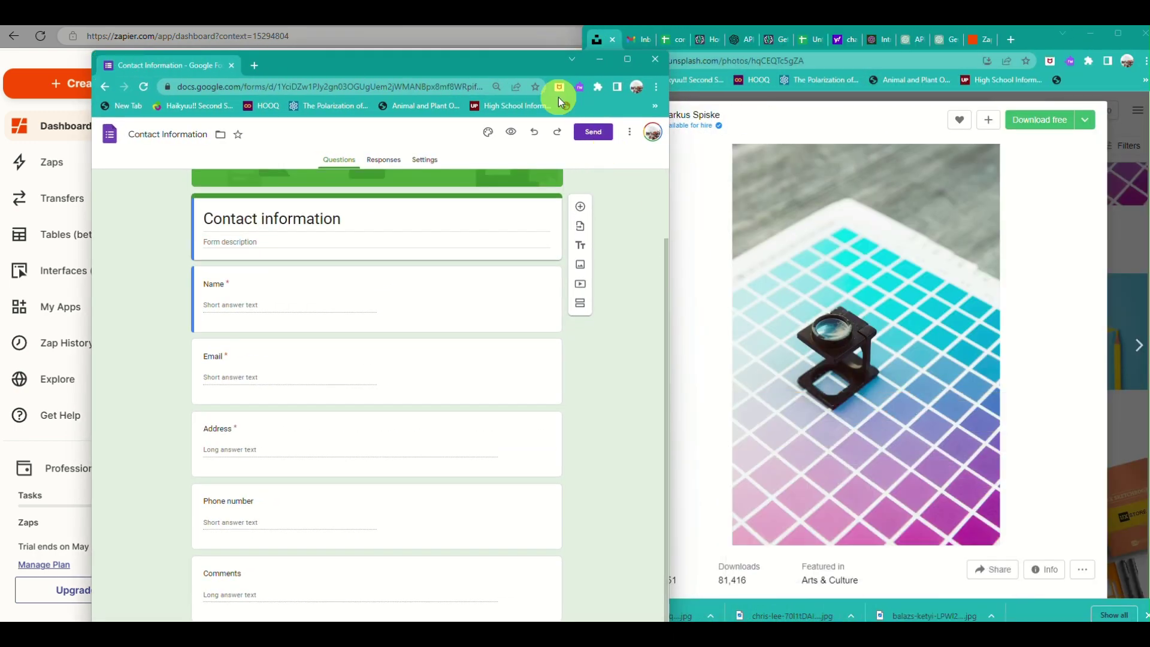
pyautogui.moveTo(498, 67); pyautogui.dragTo(447, 65)
pyautogui.click(673, 40)
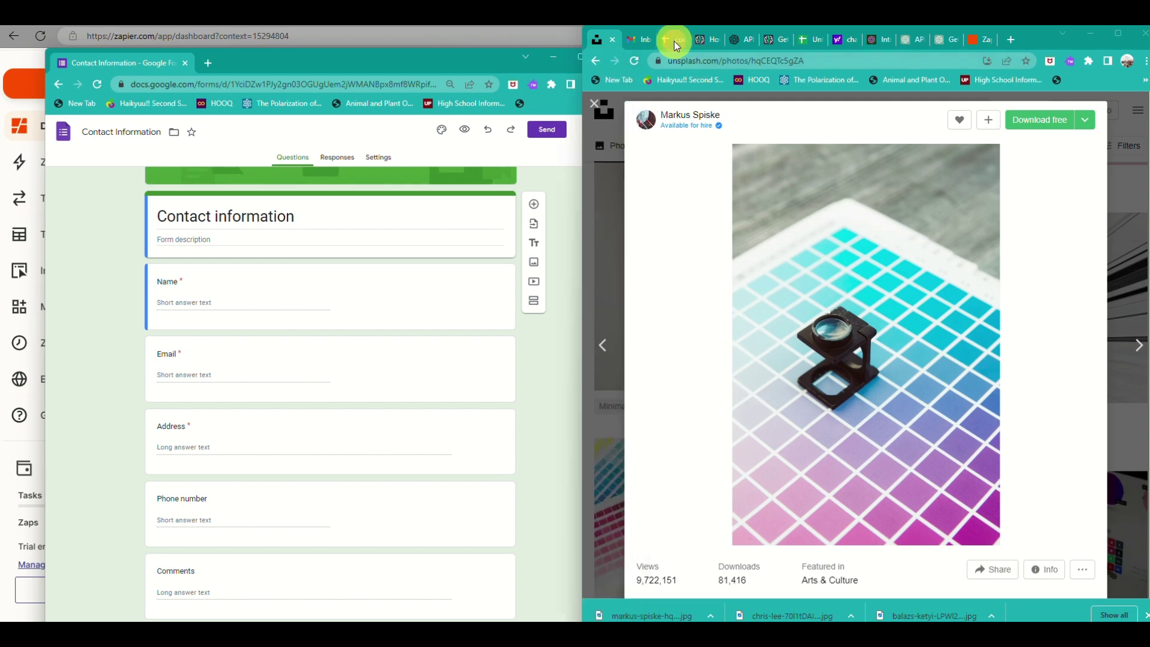
# Enter the headers EMAIL, ADDRESS, PHONE# and COMMENTS in cells B1 to E1.
pyautogui.write('EMAIL')
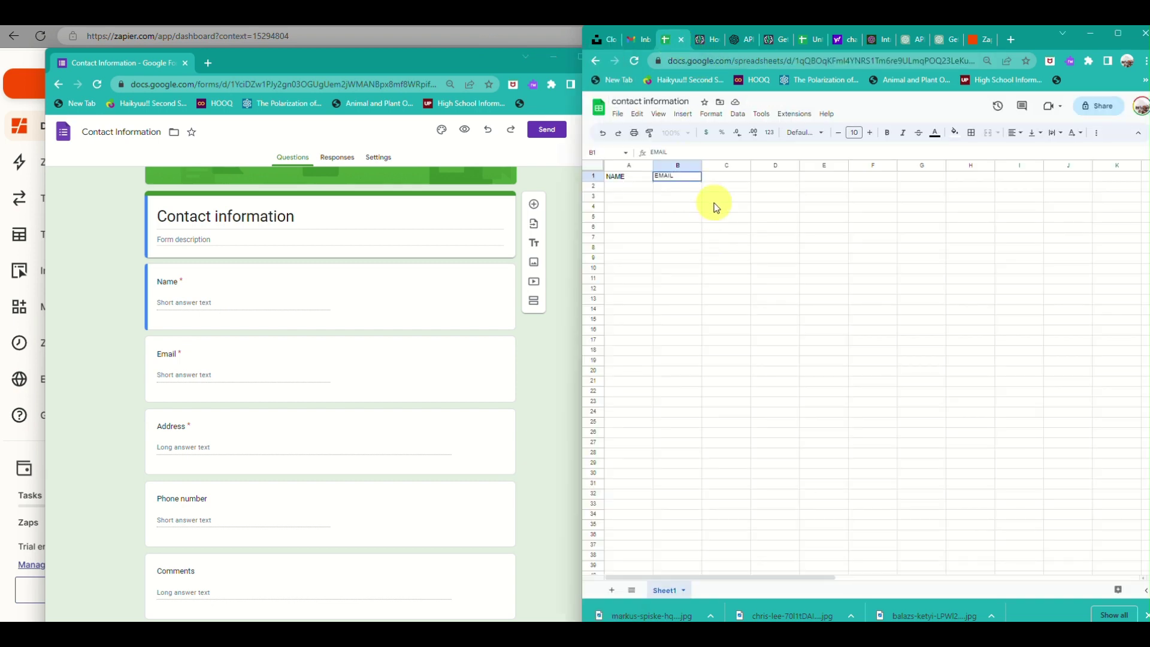
pyautogui.press('Tab')
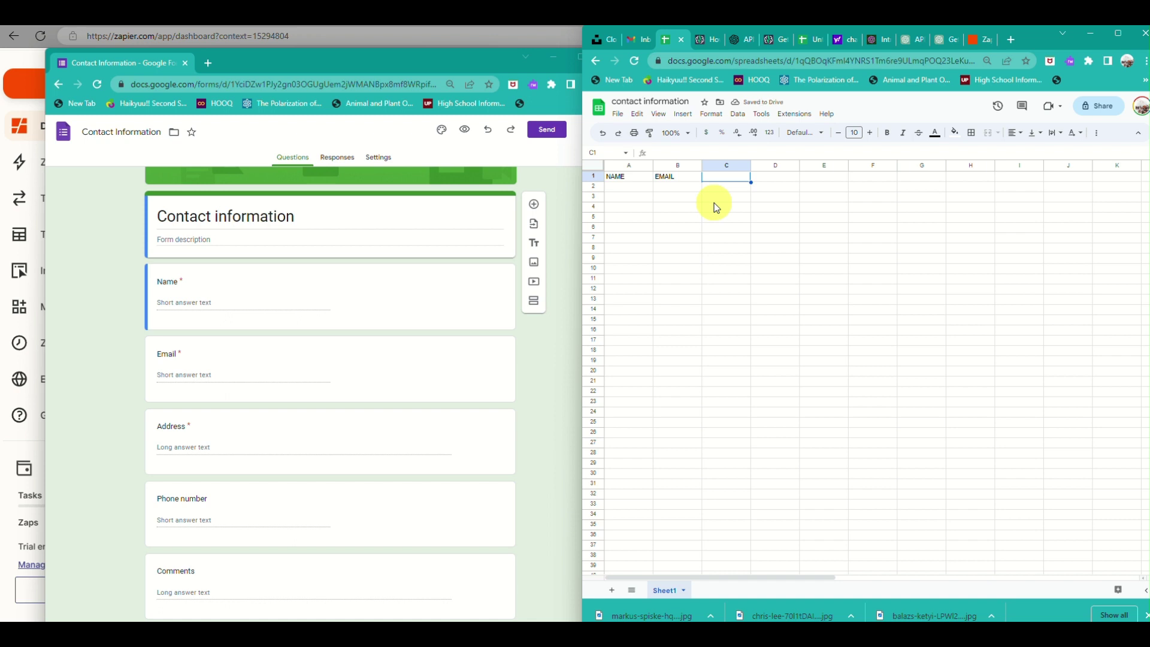
pyautogui.write('ADDRESS')
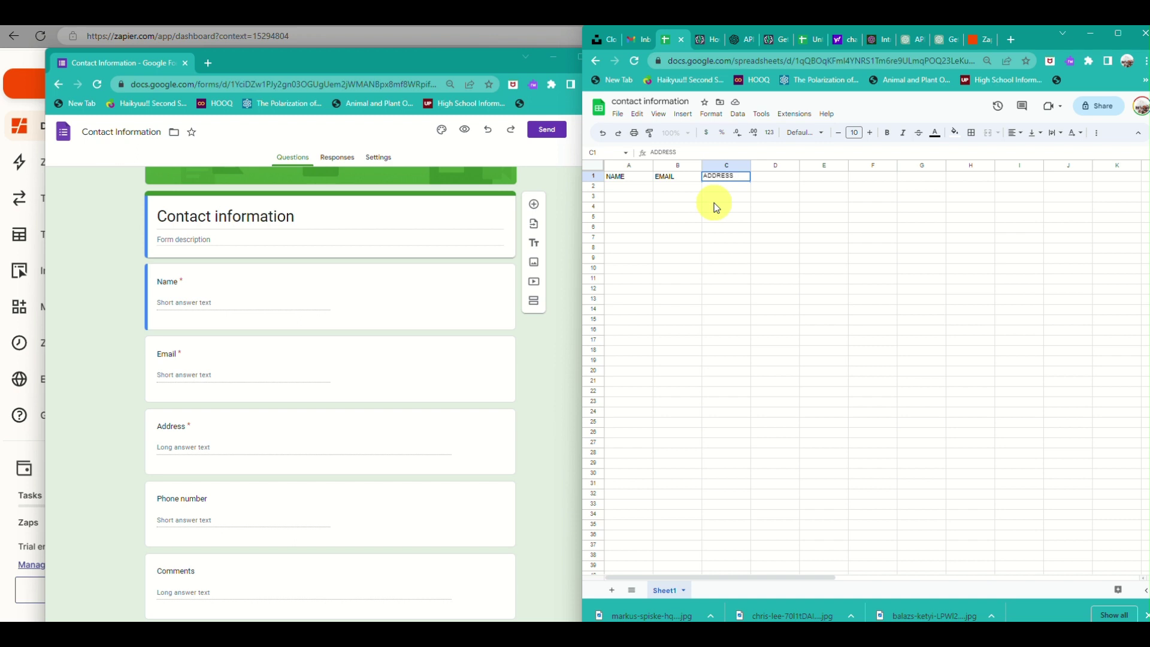
pyautogui.press('Tab')
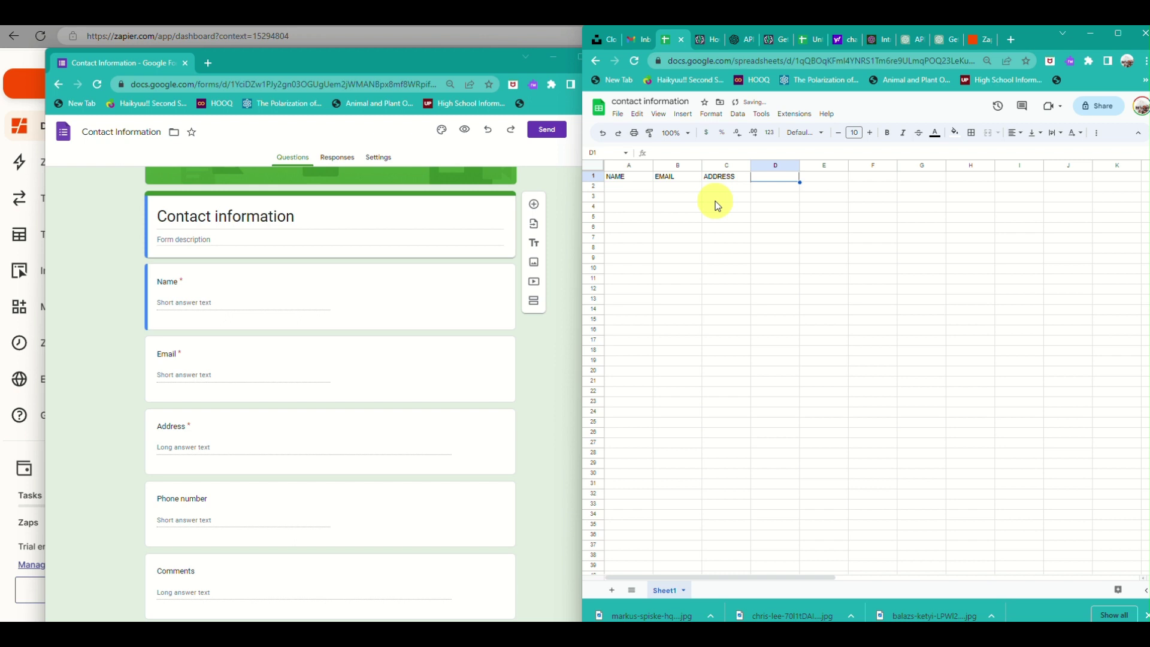
pyautogui.write('PHONE#')
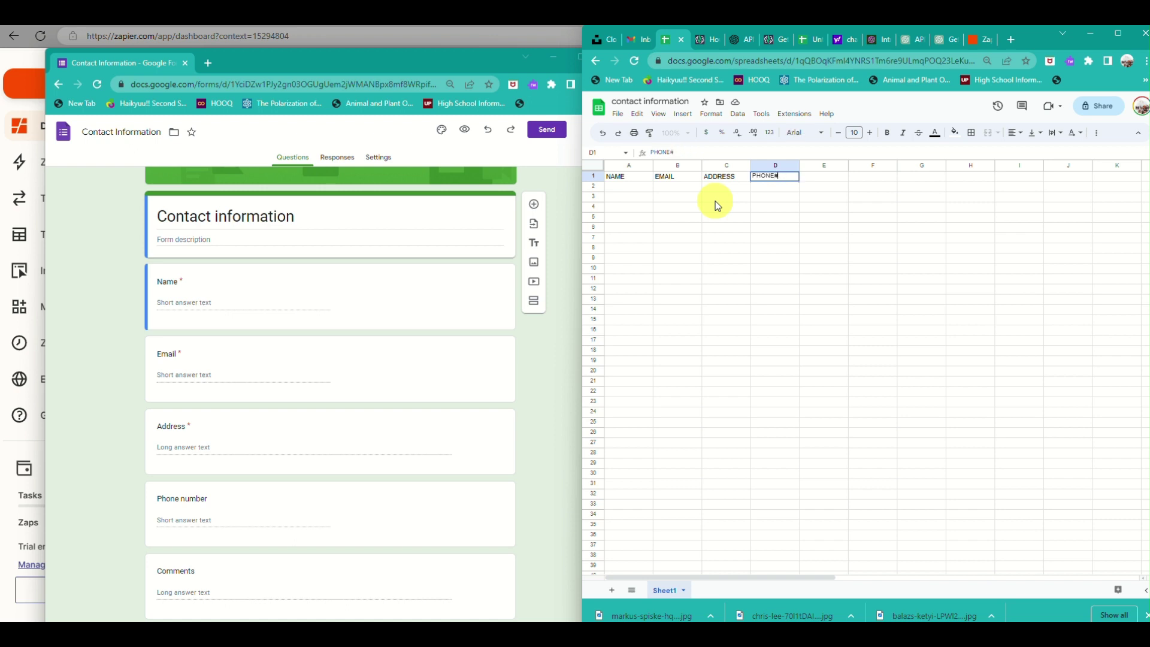
pyautogui.click(824, 174)
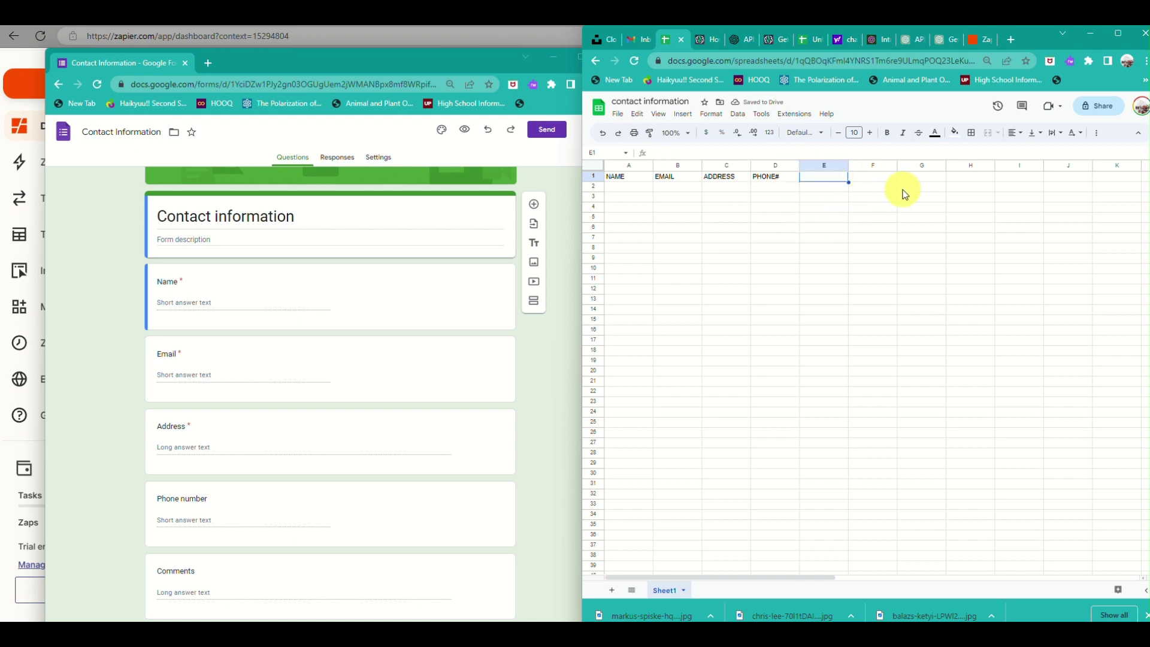
pyautogui.write('COMMENTS')
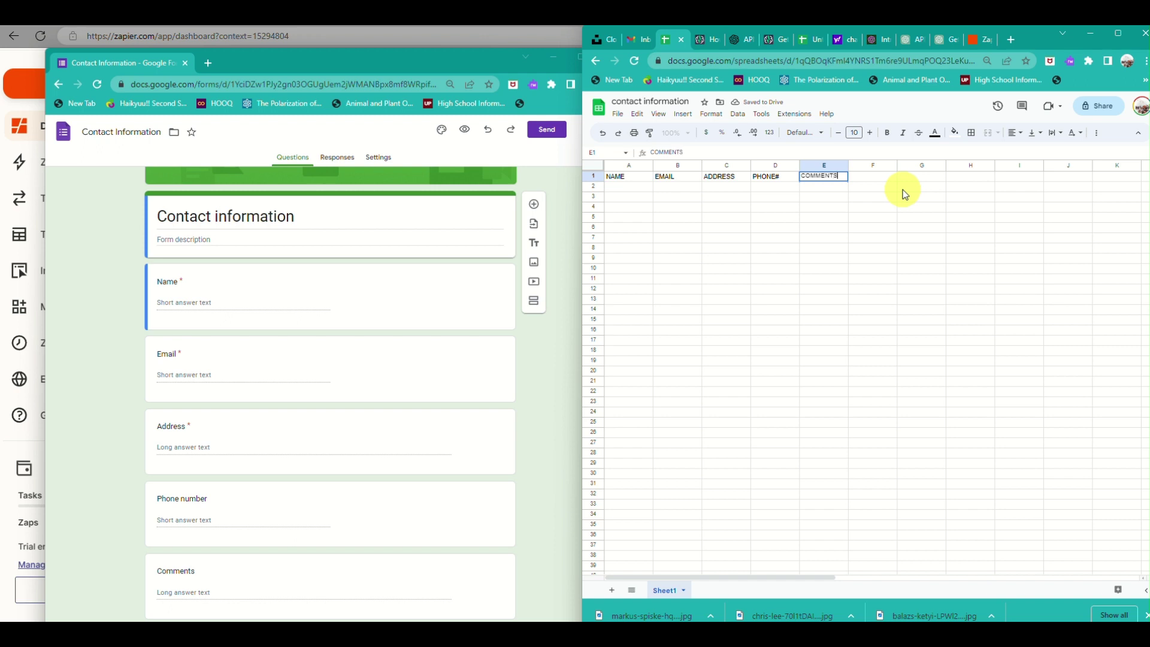
pyautogui.click(904, 190)
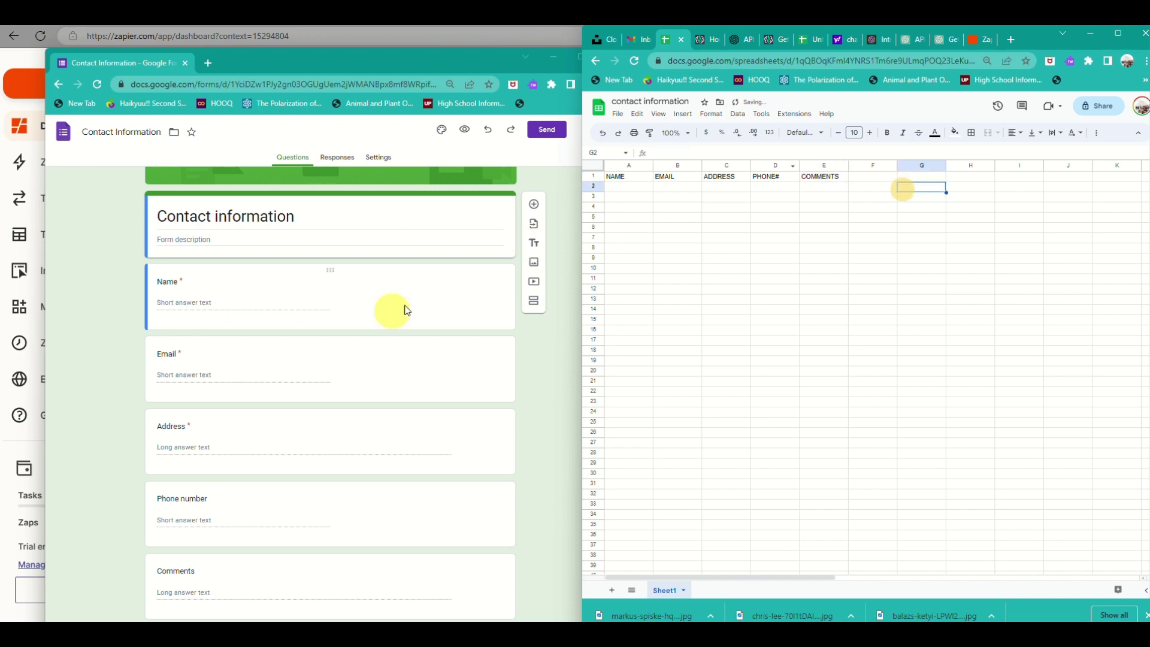
# Compare the form's questions with the spreadsheet's column headers, and put the form window out of sight.
pyautogui.click(313, 378)
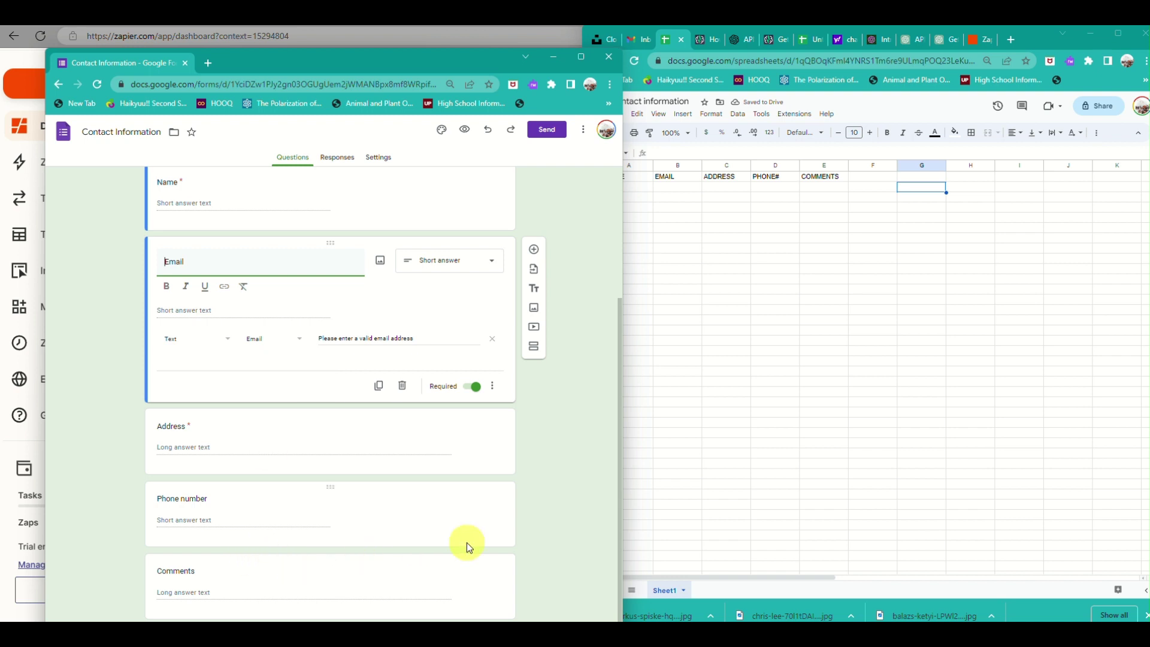
pyautogui.click(540, 532)
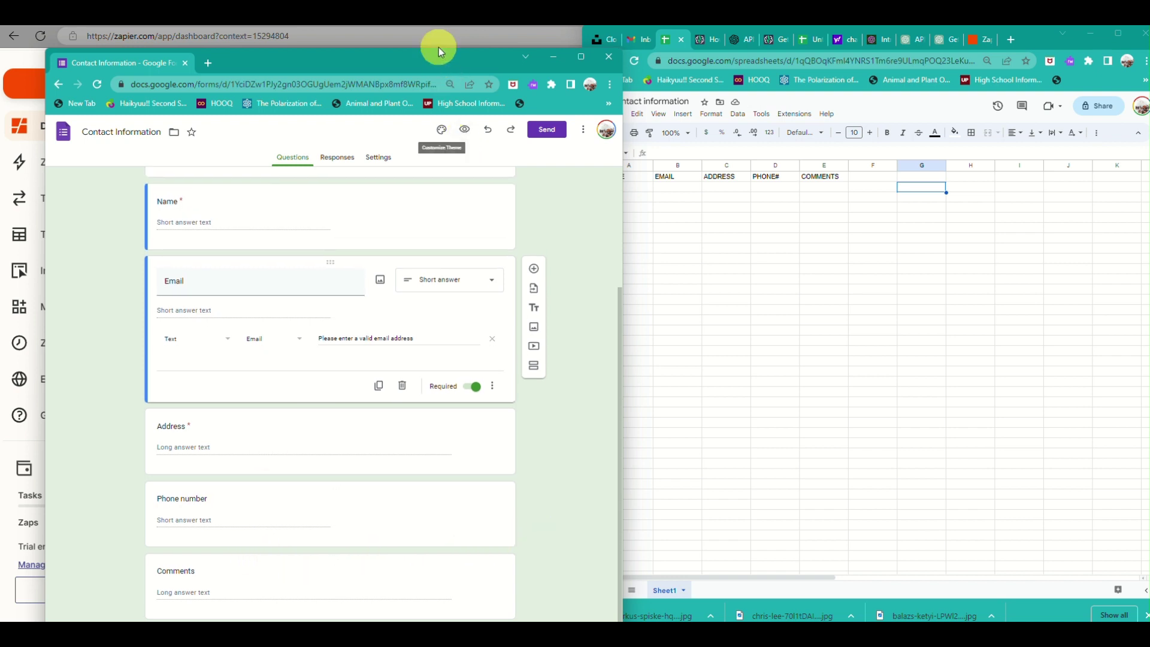
pyautogui.moveTo(440, 60); pyautogui.dragTo(408, 28)
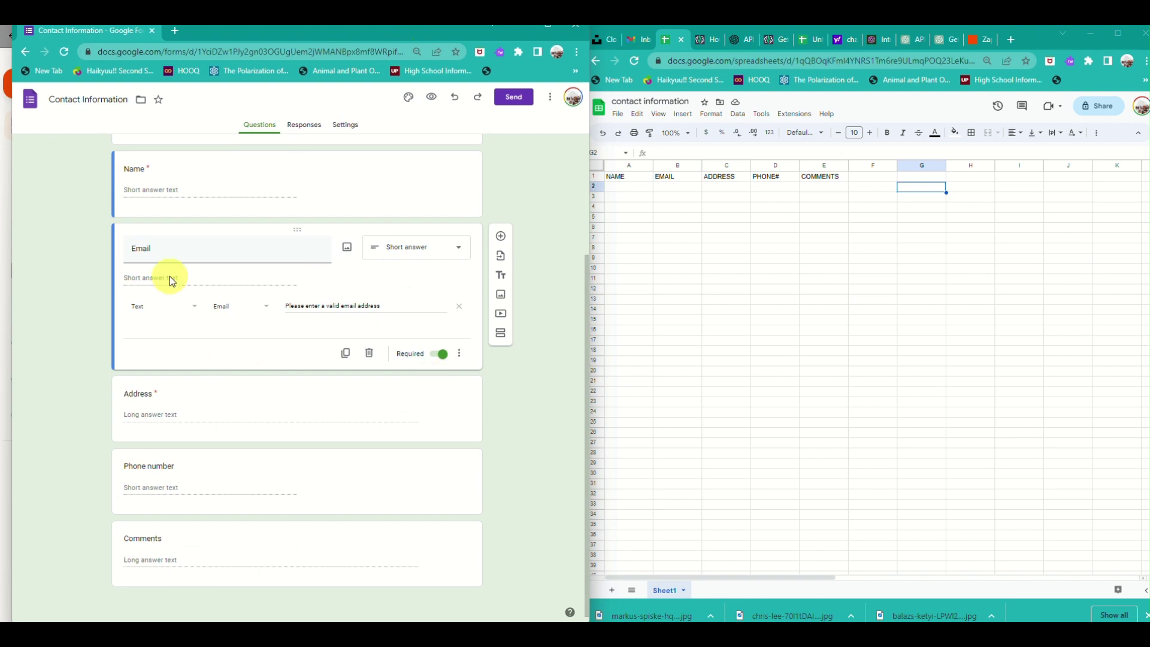
pyautogui.doubleClick(458, 28)
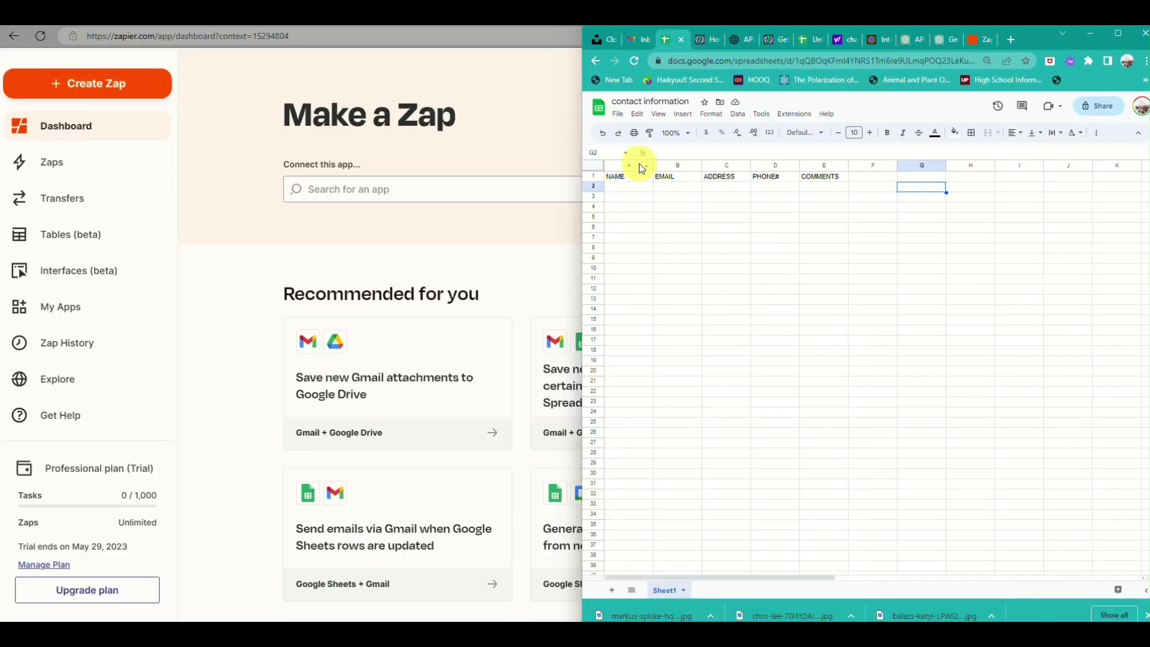
# Refresh My Drive in Google Drive and check for the contact information spreadsheet and form.
pyautogui.click(57, 27)
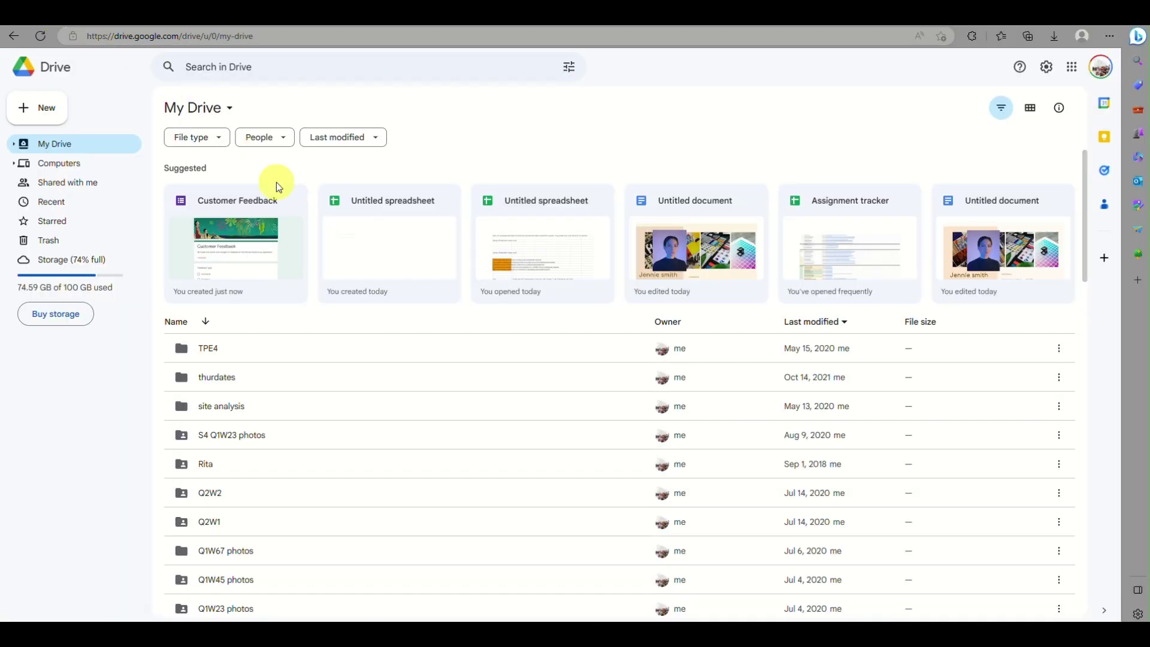
pyautogui.click(50, 37)
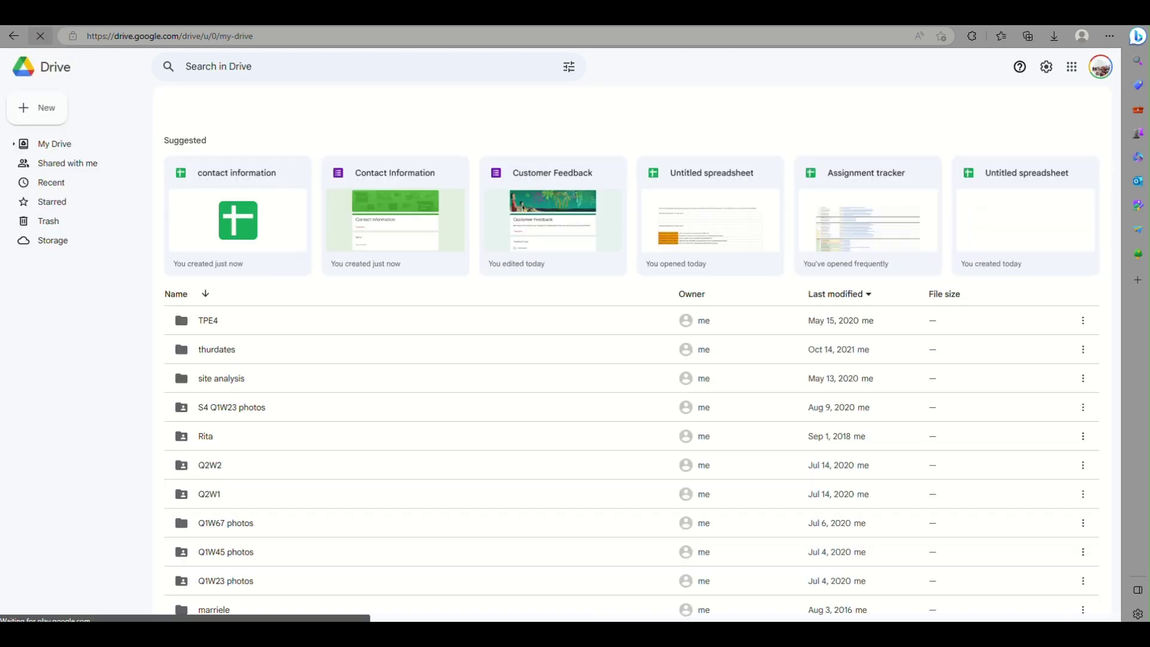
pyautogui.scroll(6, 368, 243)
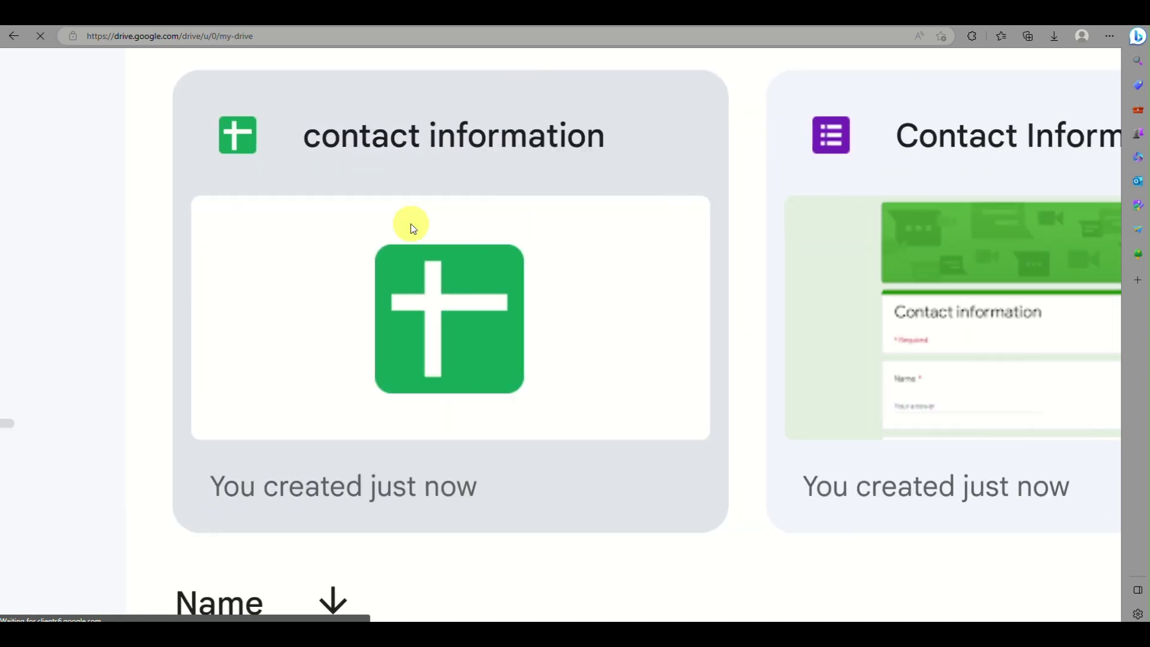
pyautogui.scroll(-6, 282, 356)
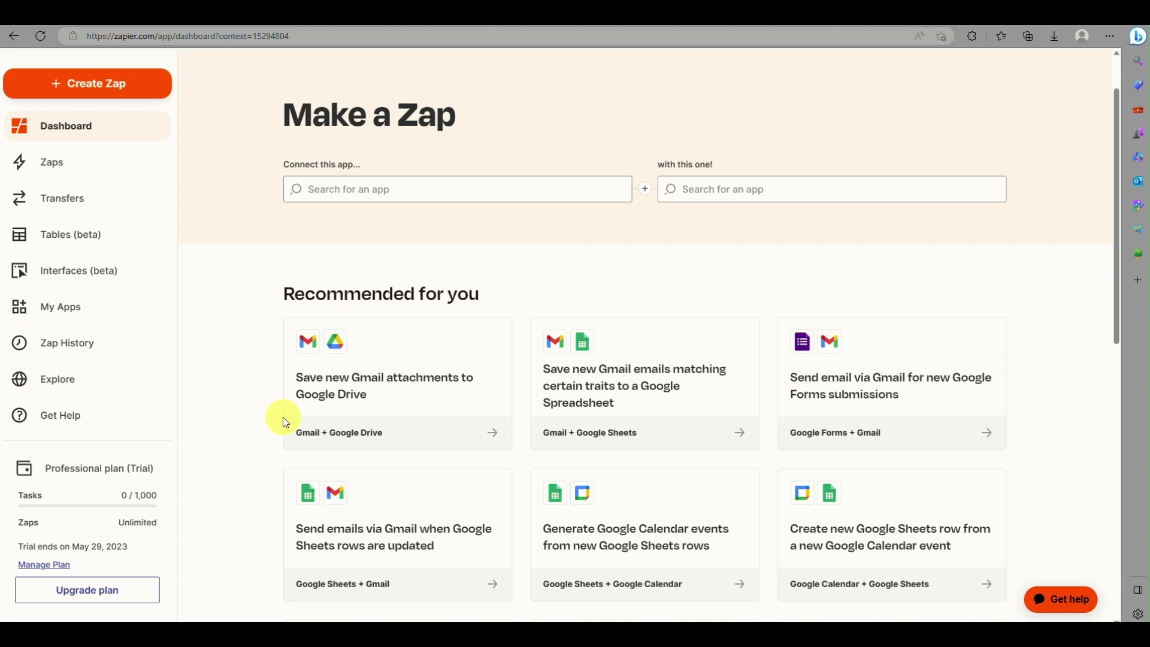
# Create a new Zap from the Zapier dashboard.
pyautogui.scroll(-2, 284, 420)
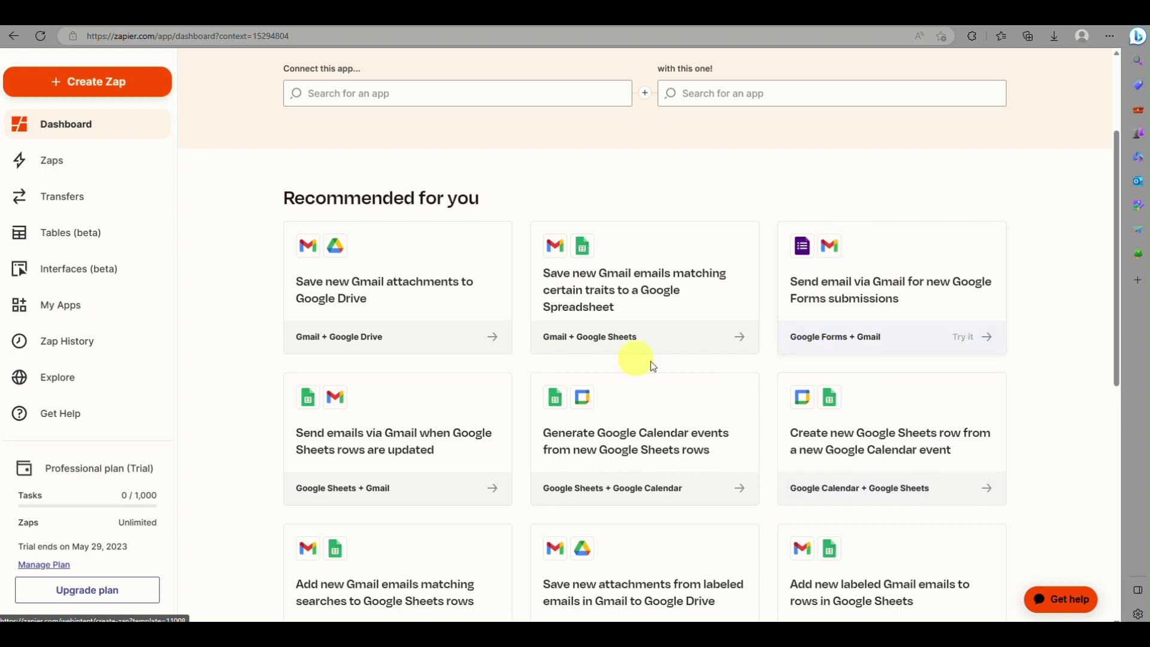
pyautogui.moveTo(103, 63); pyautogui.dragTo(433, 226)
pyautogui.click(239, 220)
pyautogui.scroll(3, 239, 220)
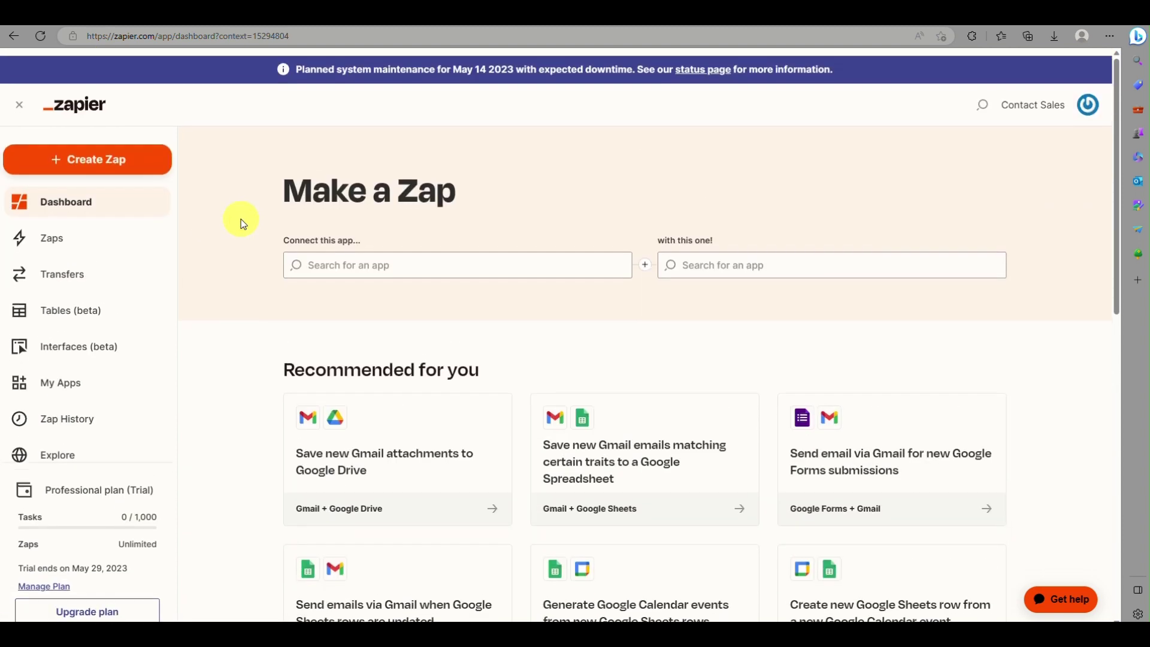
pyautogui.click(106, 165)
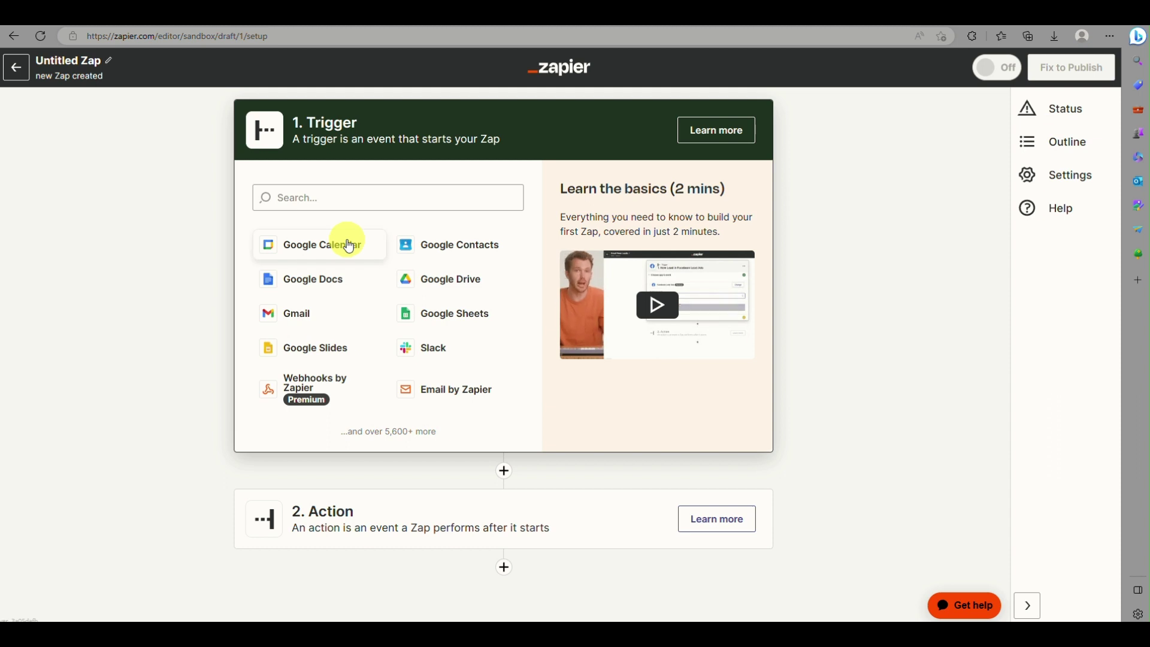
# Search the trigger apps for "FOR" and choose Google Forms as the Zap's trigger app.
pyautogui.click(343, 196)
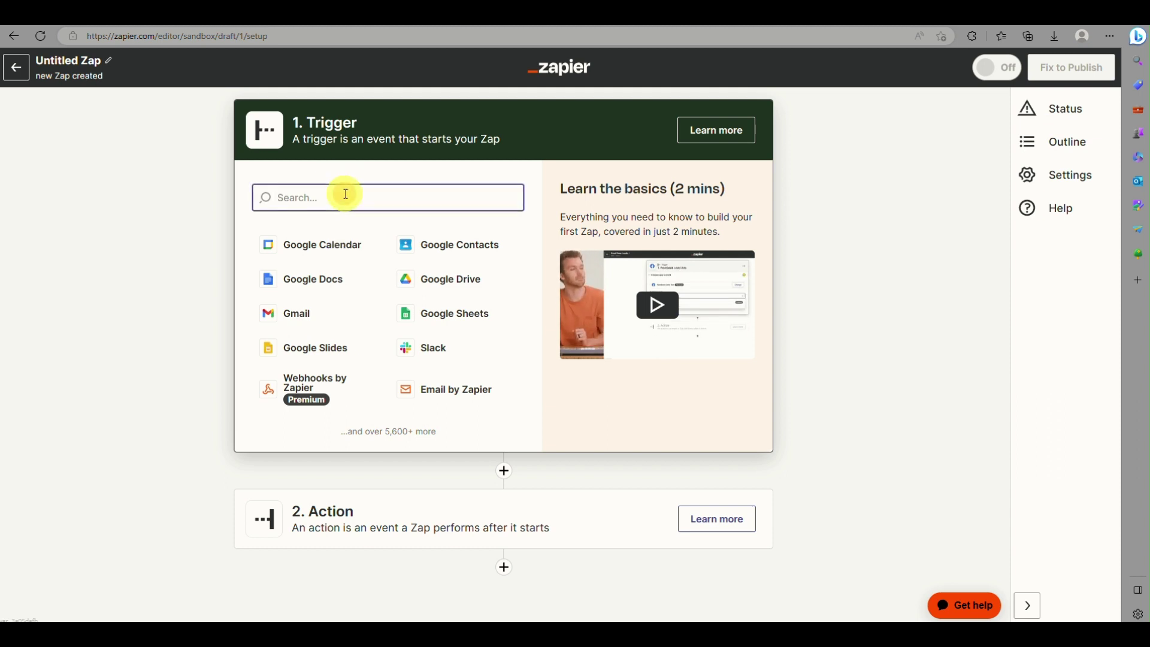
pyautogui.write('FOR')
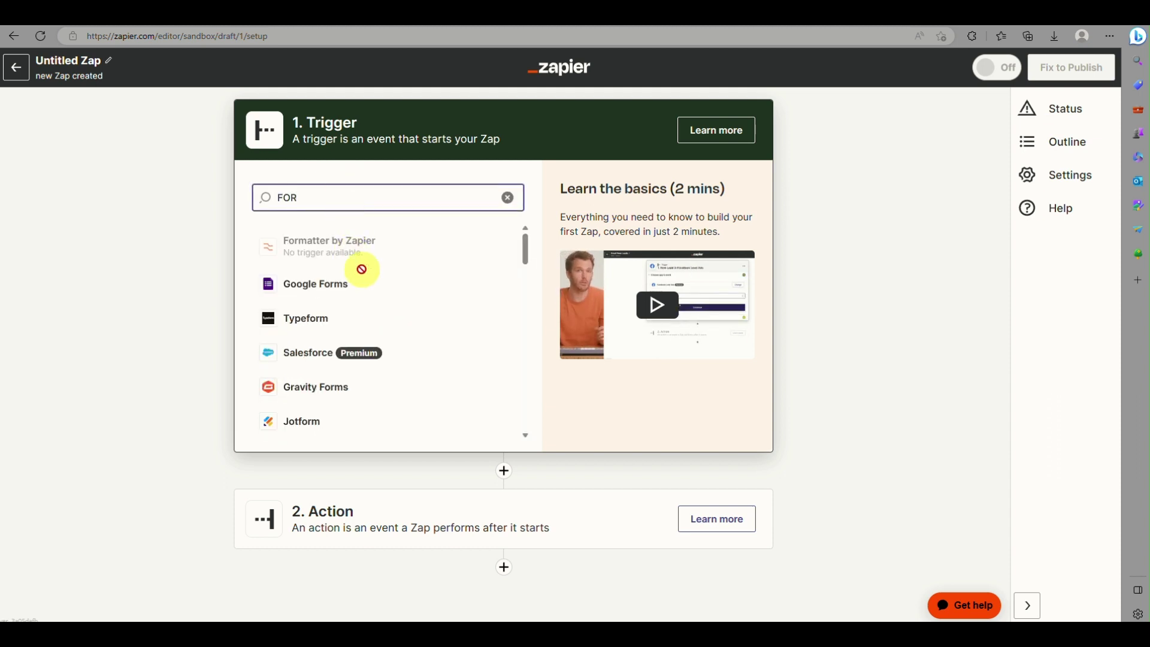
pyautogui.click(357, 292)
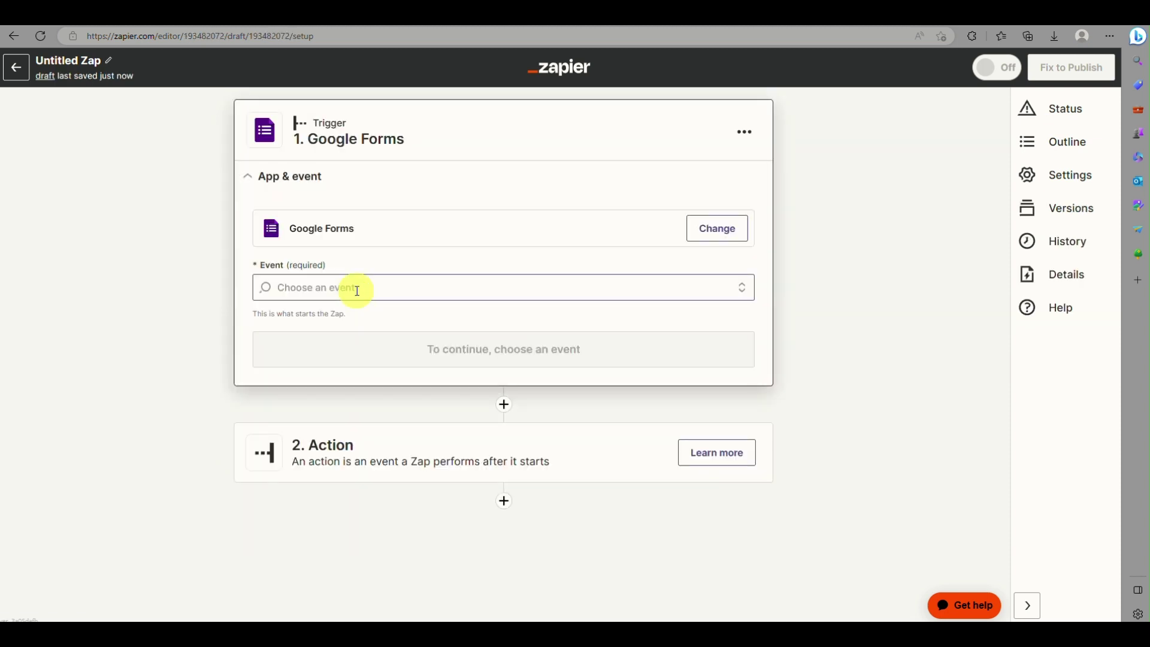
# Set the trigger event to New Form Response and proceed to the account setup.
pyautogui.click(368, 289)
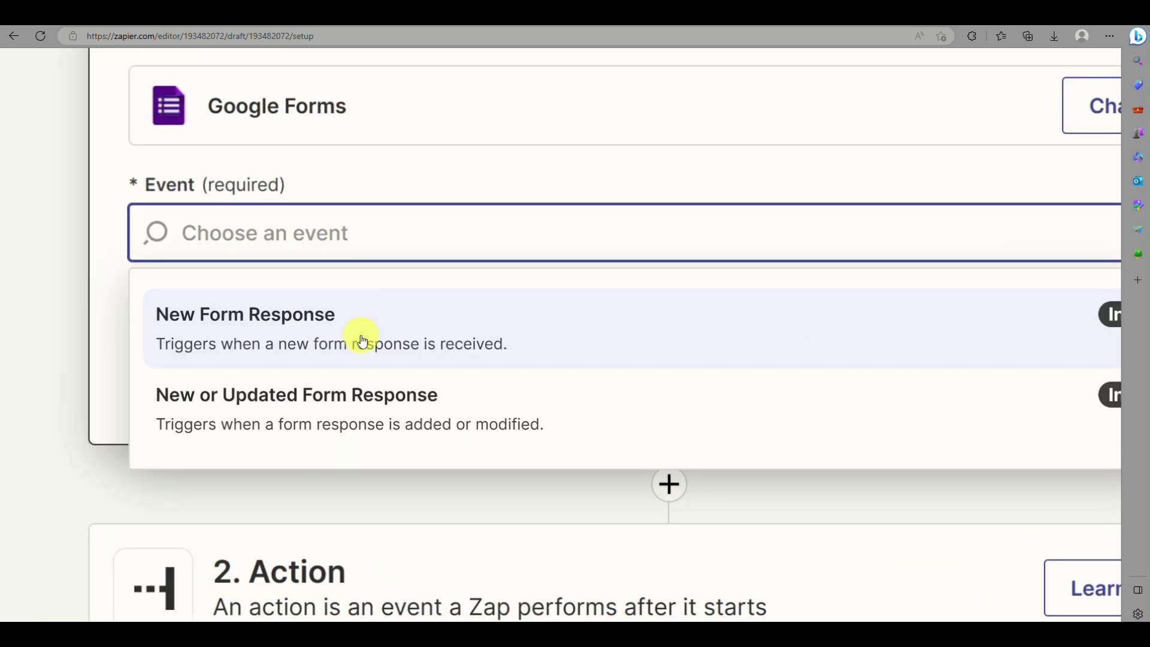
pyautogui.click(363, 339)
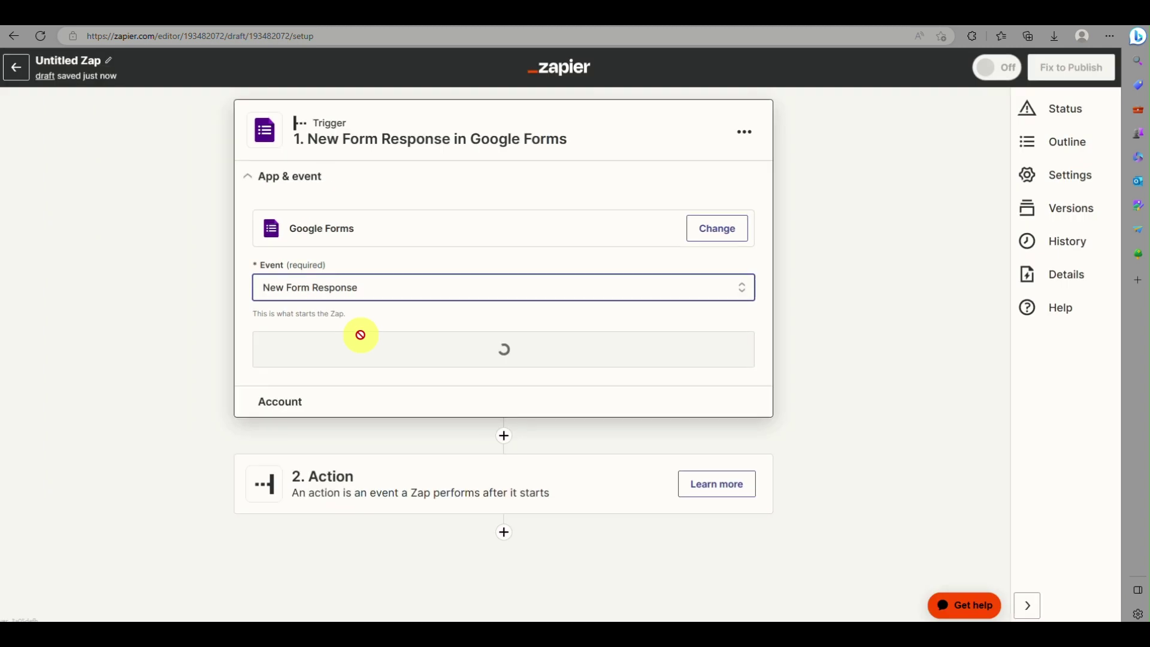
pyautogui.click(363, 341)
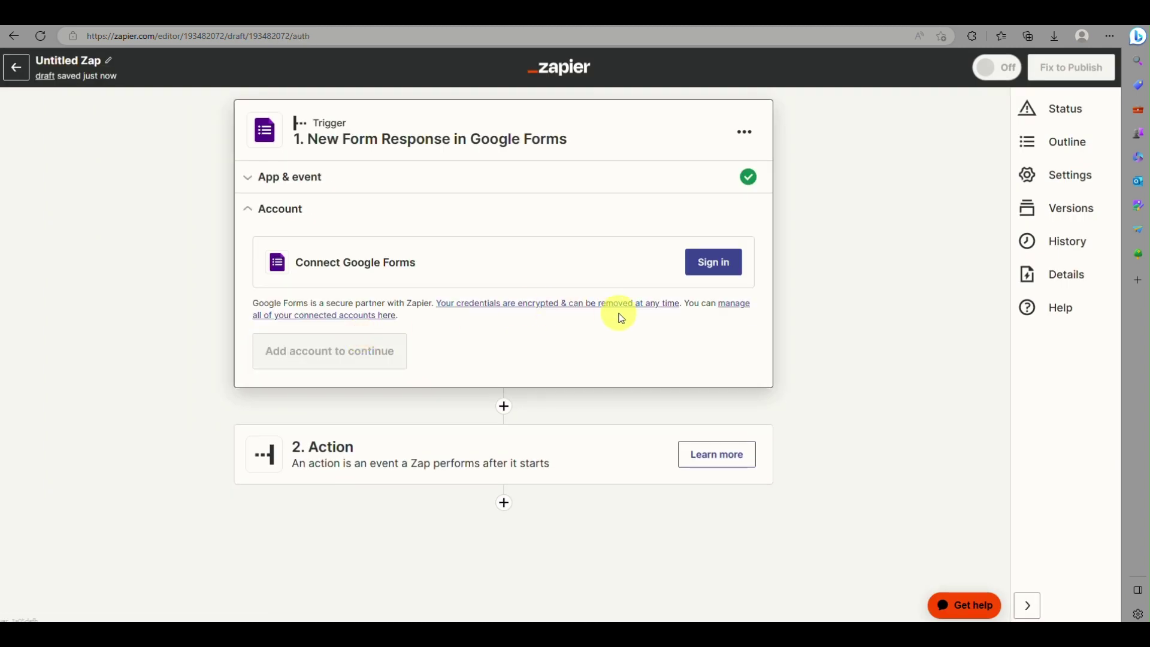
# Connect the Google account to the Google Forms trigger, allow Zapier the requested access, and proceed to the trigger settings.
pyautogui.click(699, 273)
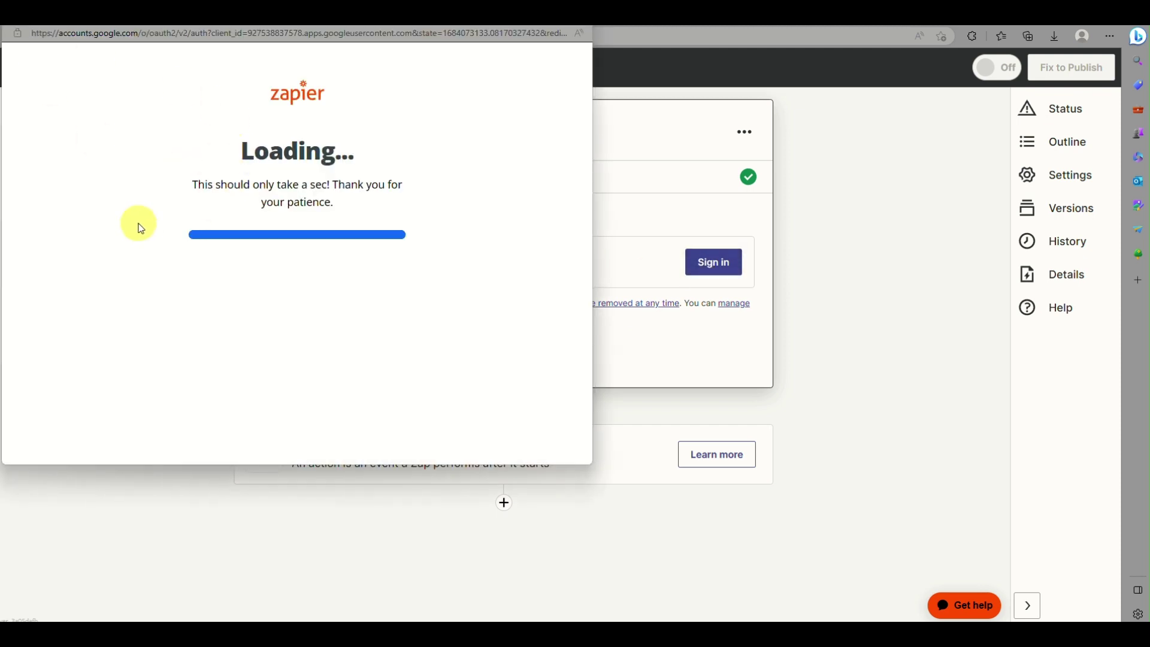
pyautogui.click(241, 259)
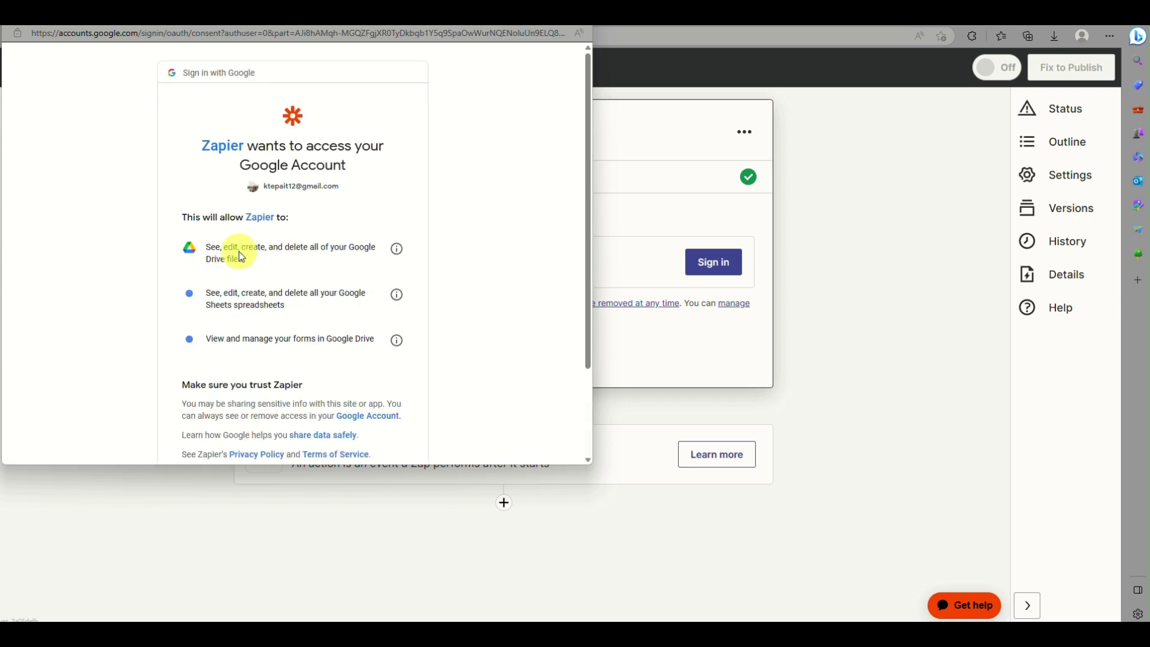
pyautogui.scroll(-2, 239, 252)
pyautogui.scroll(1, 239, 251)
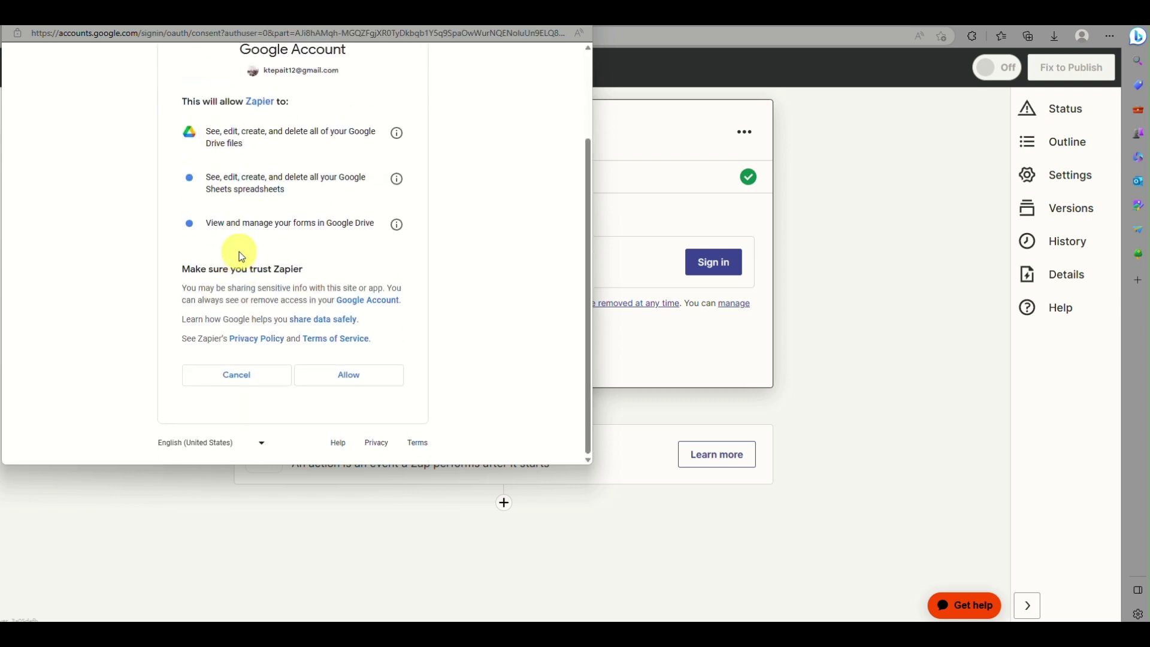
pyautogui.click(354, 384)
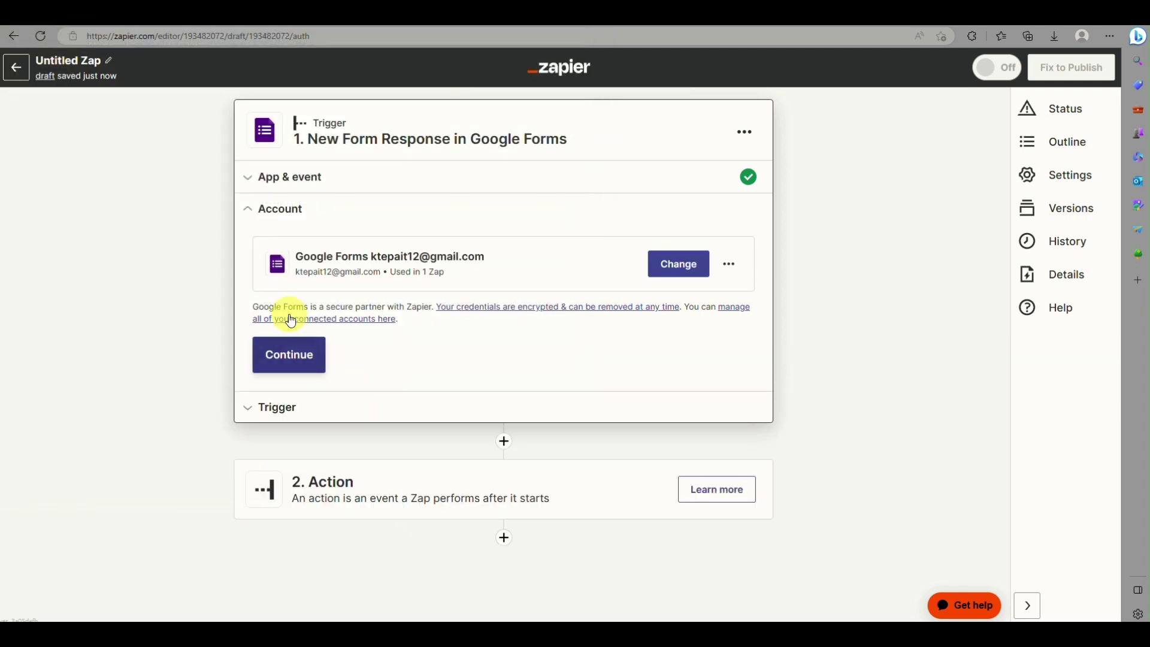
pyautogui.click(286, 363)
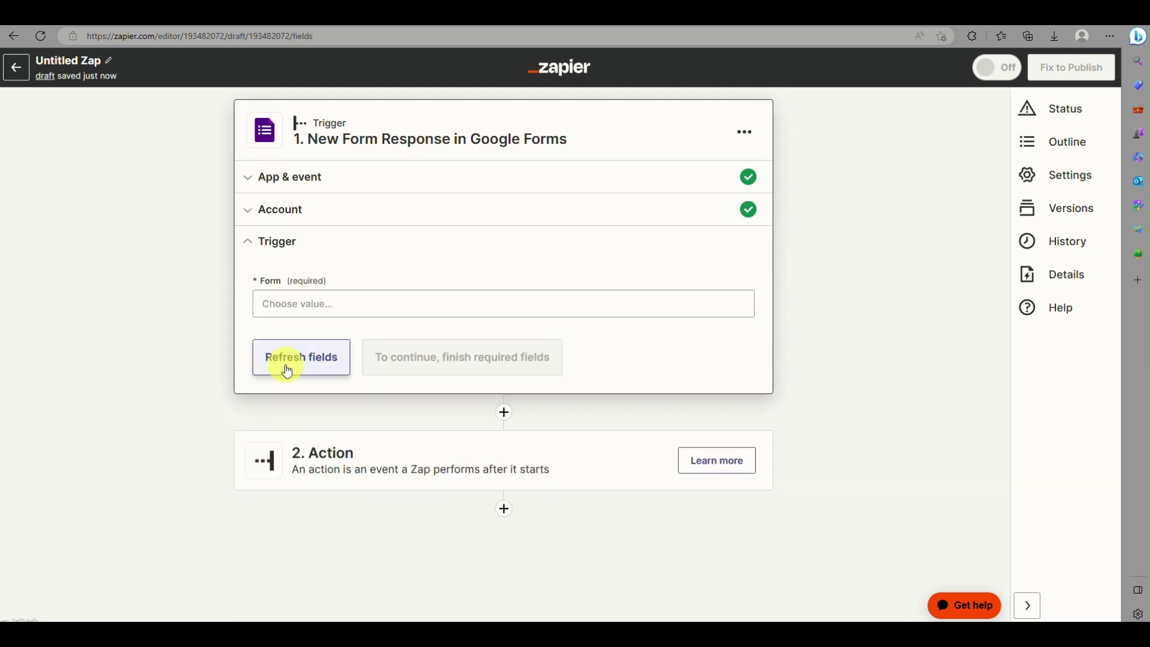
# Choose the Contact Information form for the trigger, check it against the files in Google Drive, and continue to the test.
pyautogui.click(283, 315)
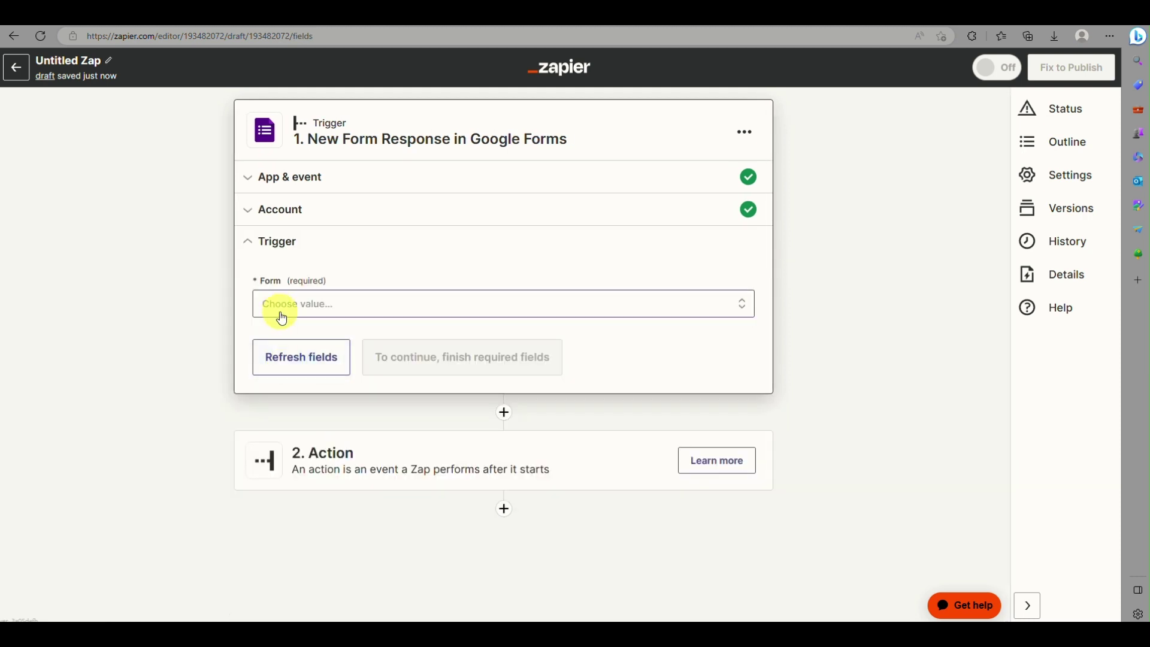
pyautogui.click(283, 318)
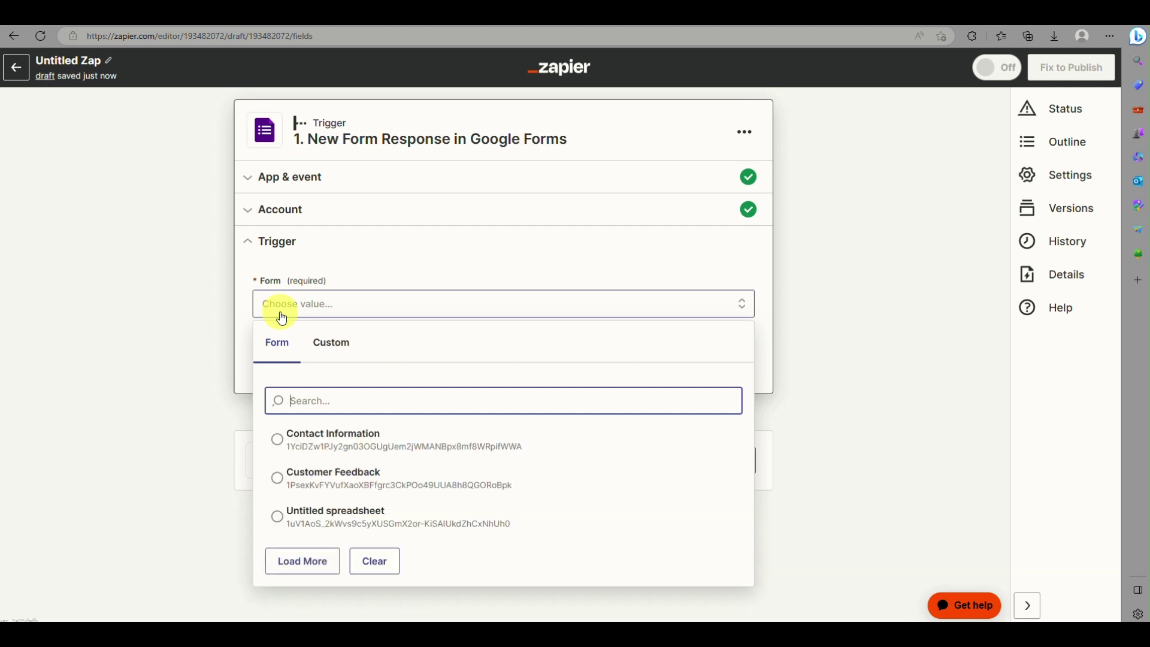
pyautogui.click(335, 439)
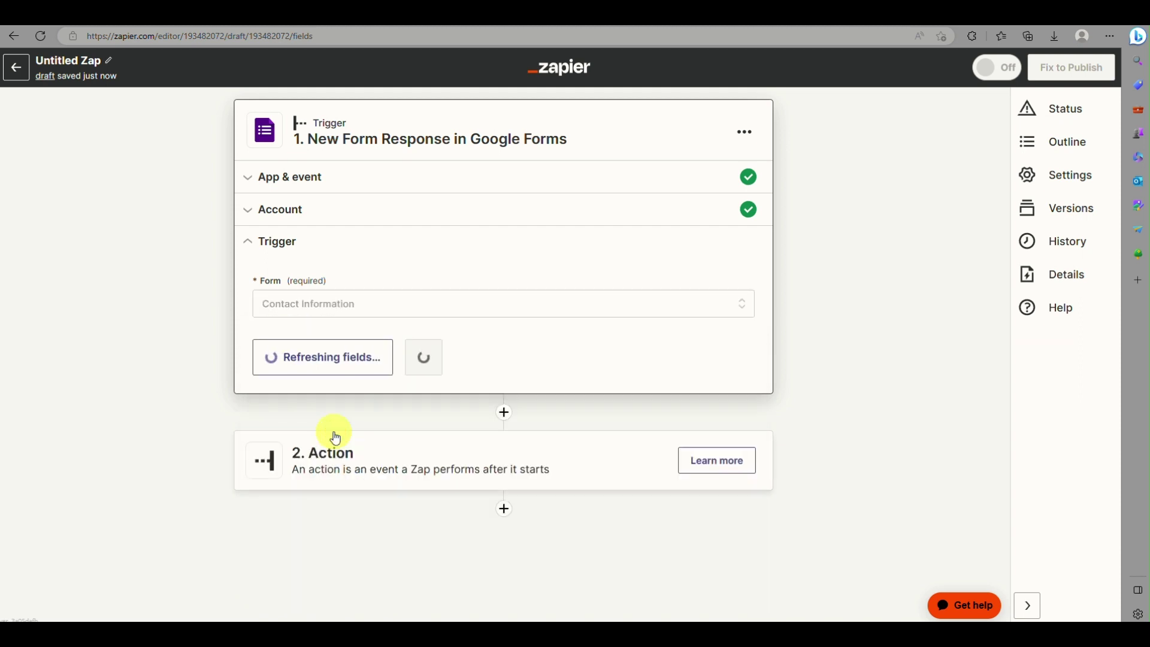
pyautogui.click(107, 56)
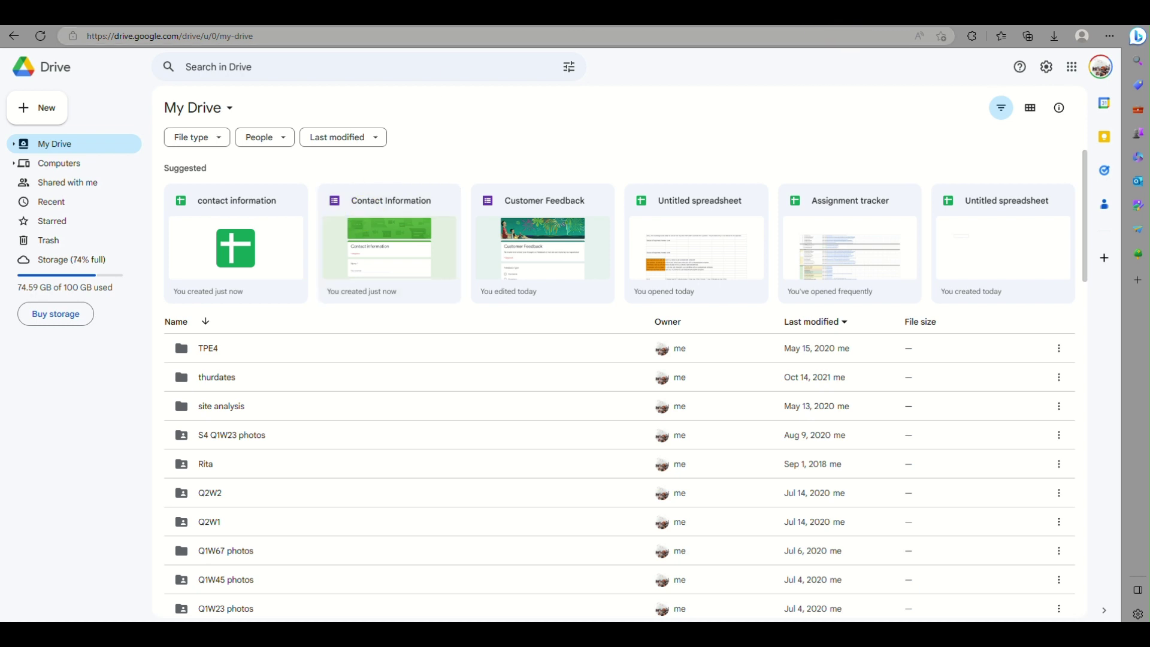
pyautogui.hotkey('ctrl', 'Tab')
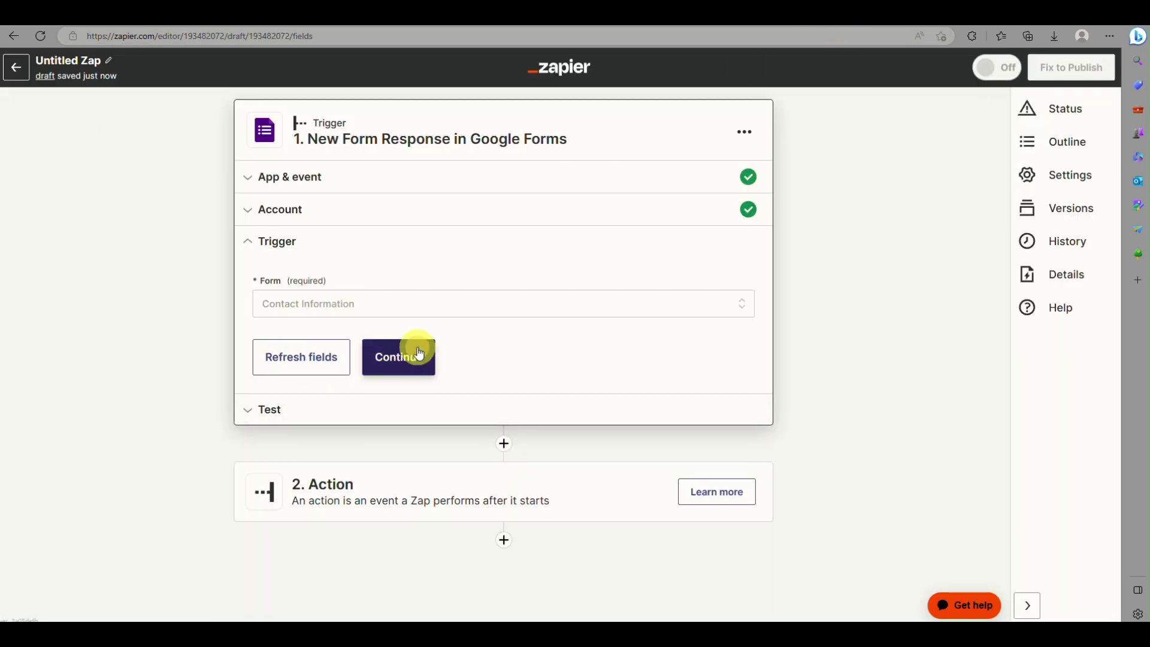
pyautogui.click(418, 376)
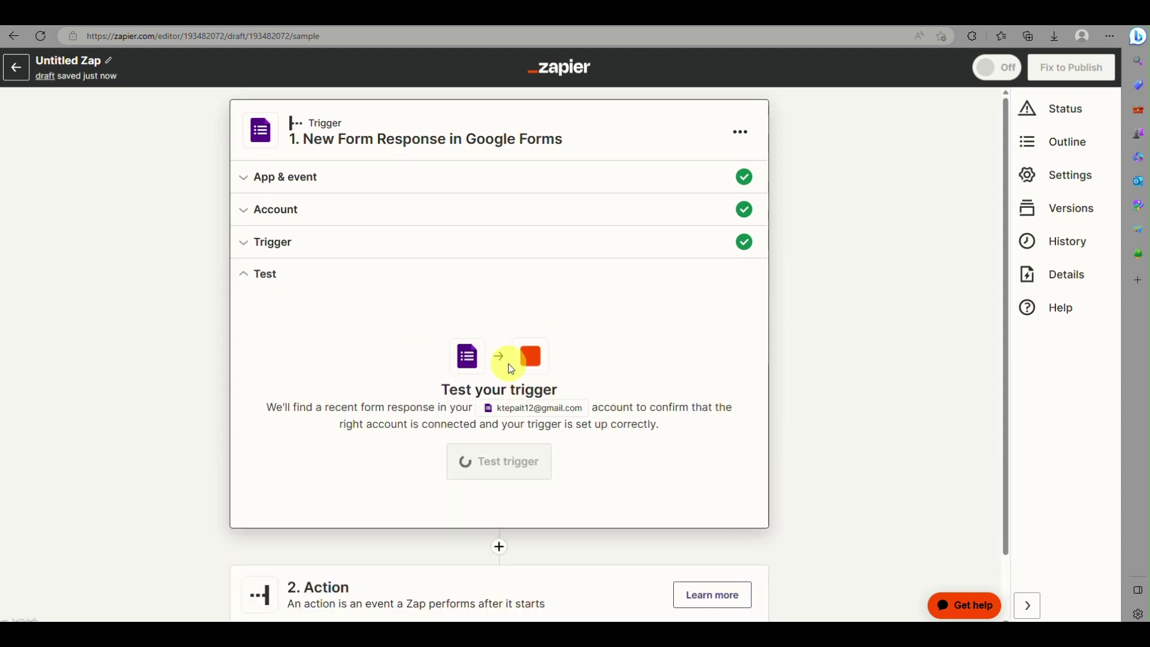
# Test the trigger, review the sample form response, and continue to the action step.
pyautogui.scroll(5, 500, 360)
pyautogui.scroll(-2, 502, 366)
pyautogui.scroll(-2, 505, 373)
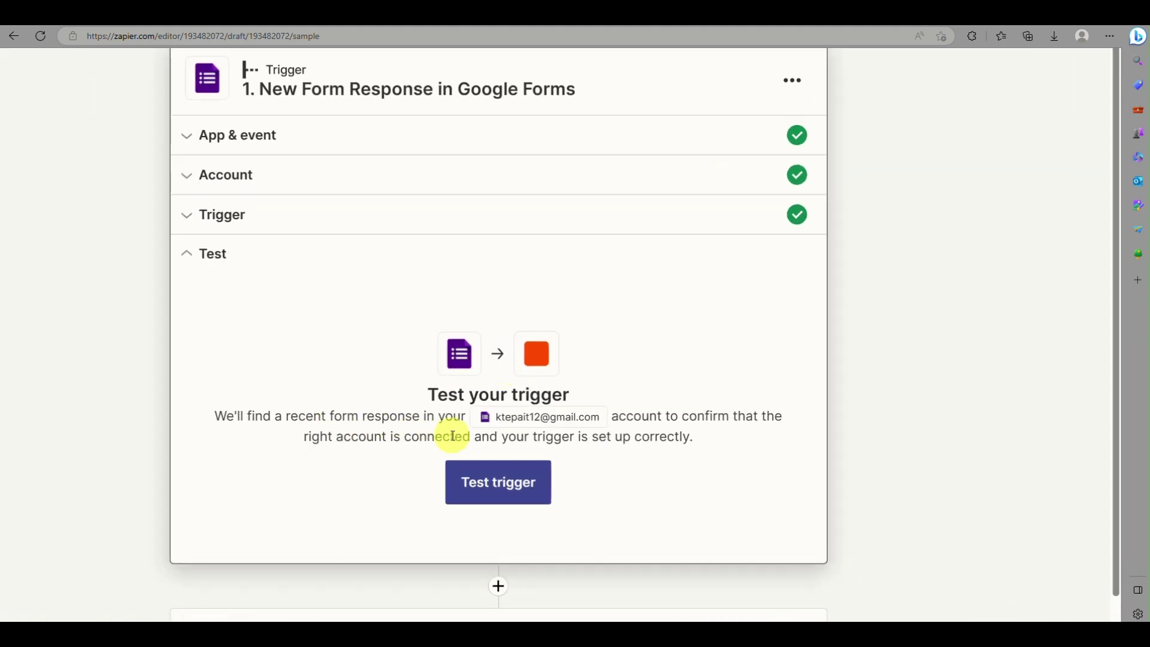
pyautogui.click(526, 468)
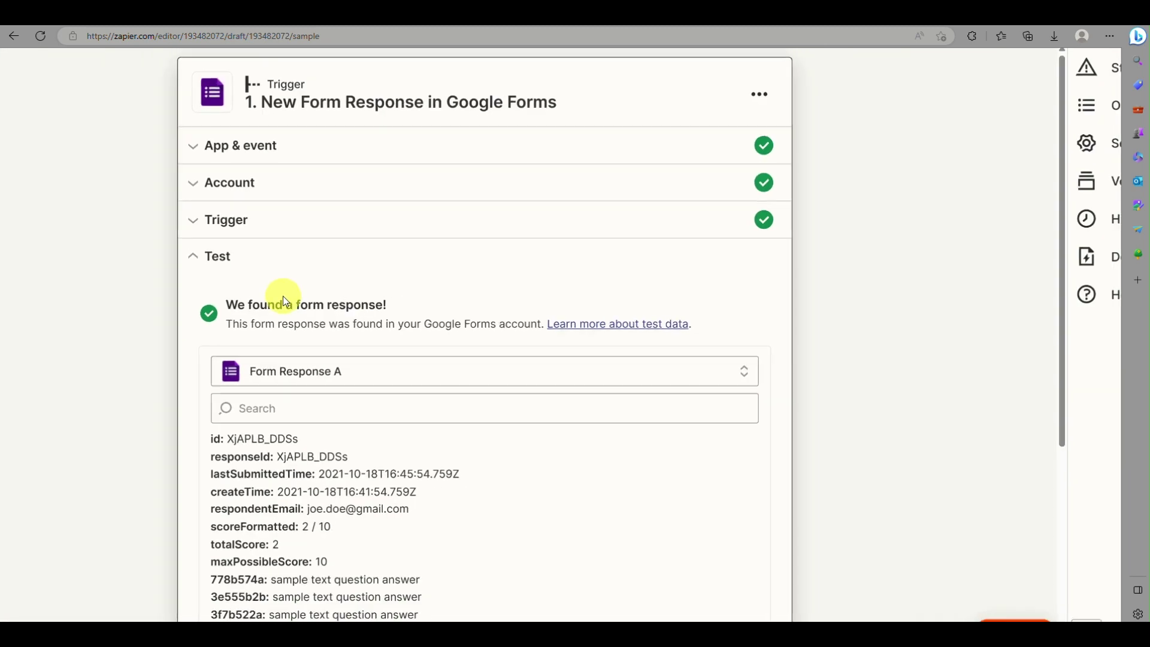
pyautogui.scroll(-4, 305, 385)
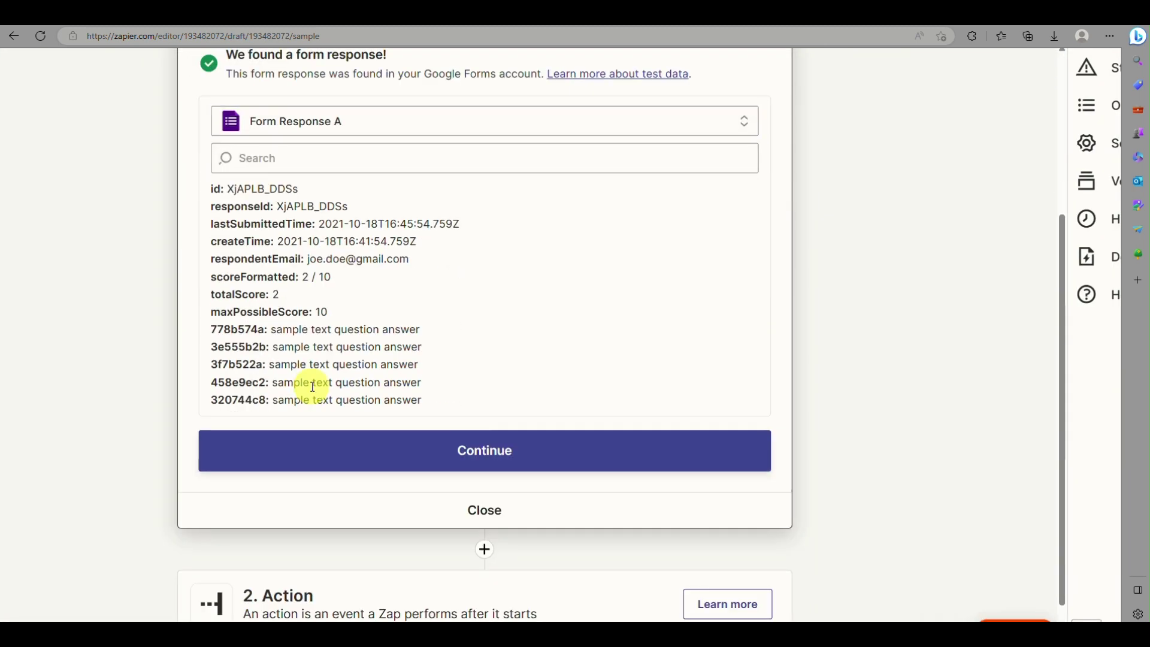
pyautogui.scroll(-1, 312, 386)
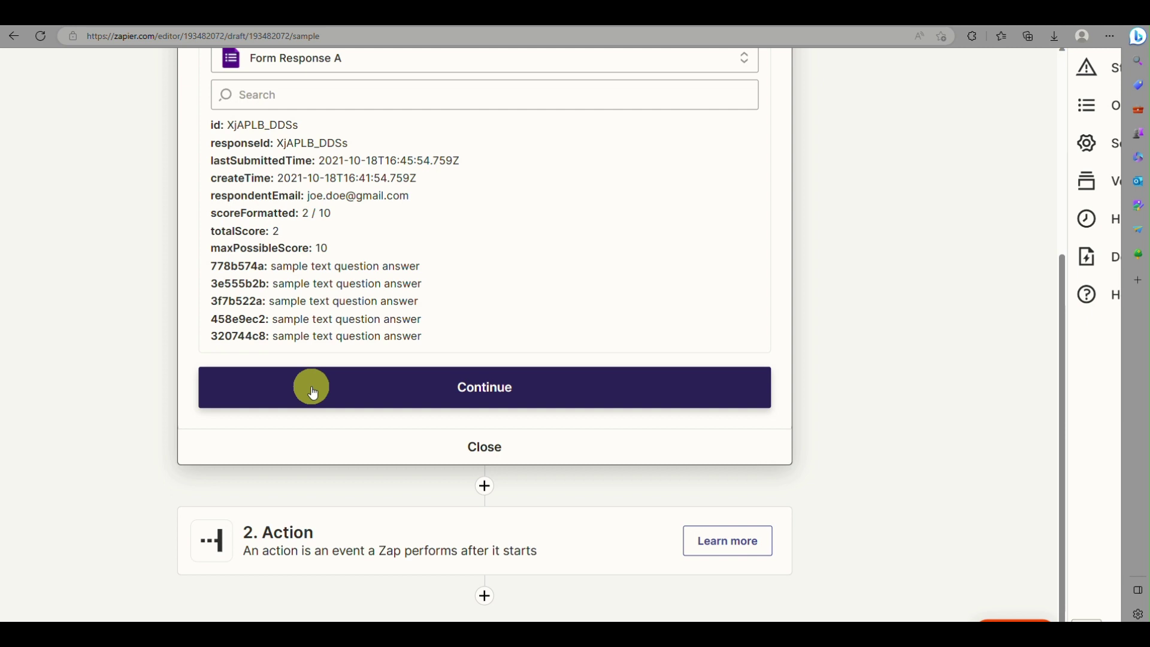
pyautogui.click(393, 390)
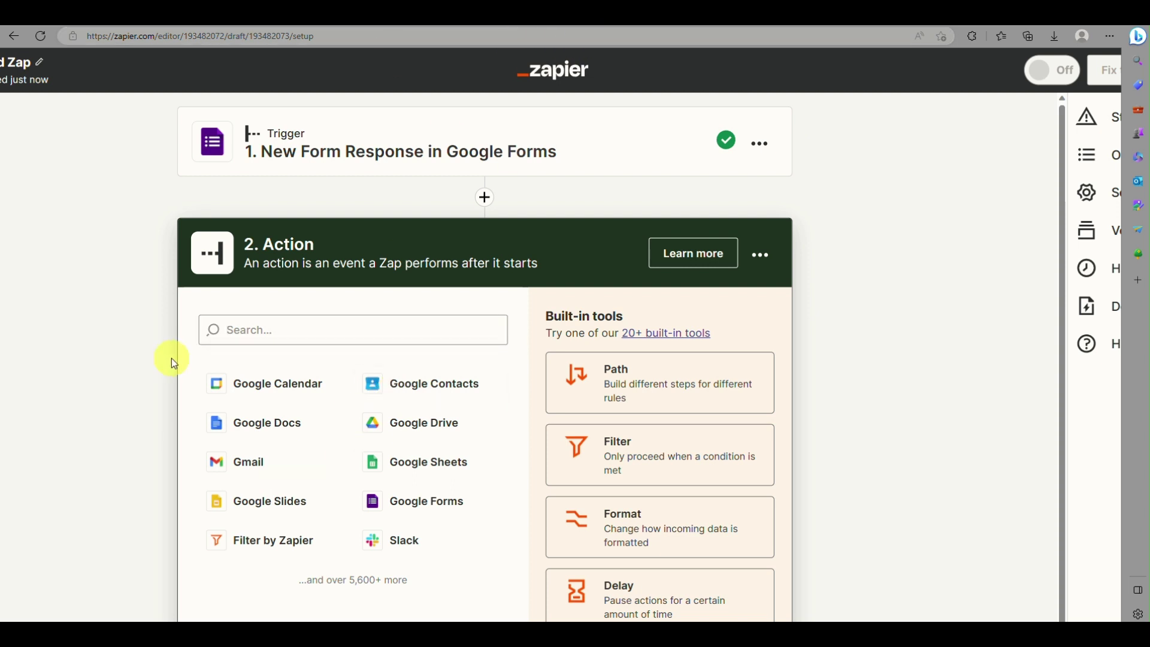
# Choose Google Sheets as the Zap's action app.
pyautogui.click(263, 332)
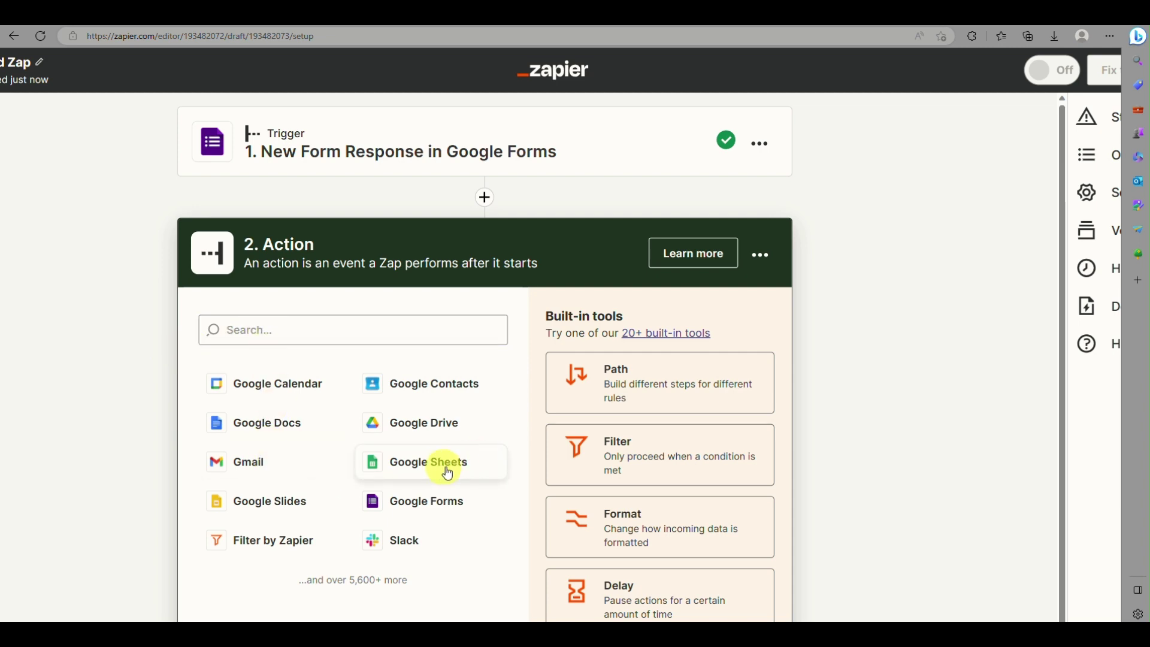
pyautogui.scroll(5, 443, 468)
pyautogui.scroll(-5, 438, 474)
pyautogui.click(465, 455)
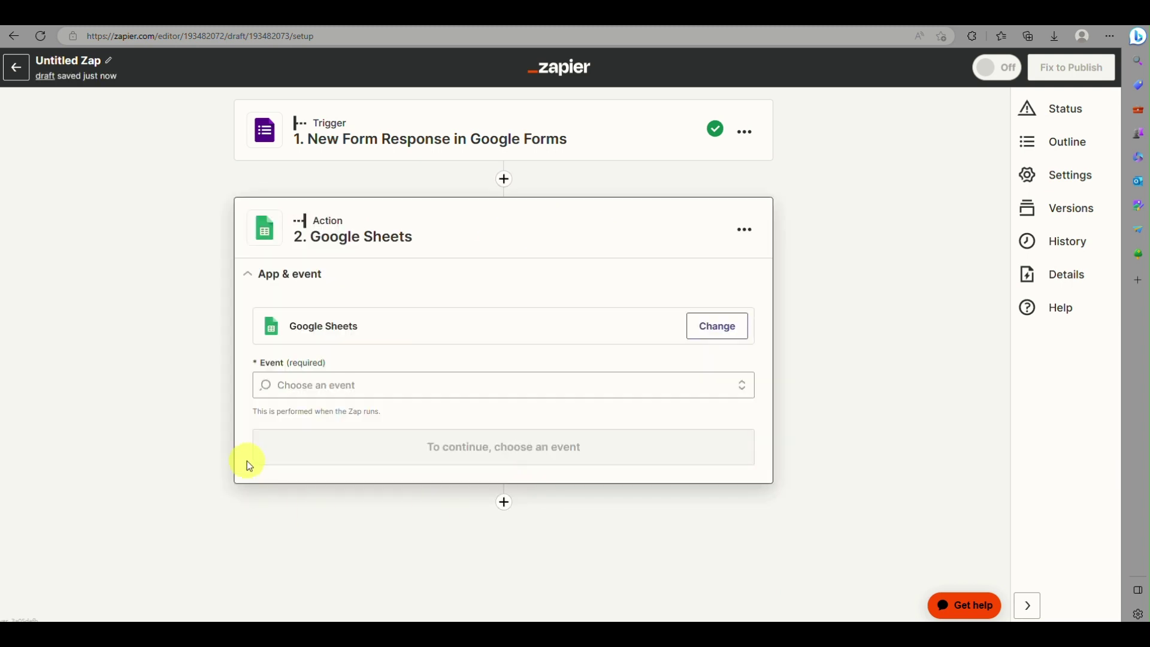
# Set the action event to Create Spreadsheet Row and proceed to the account setup.
pyautogui.click(462, 388)
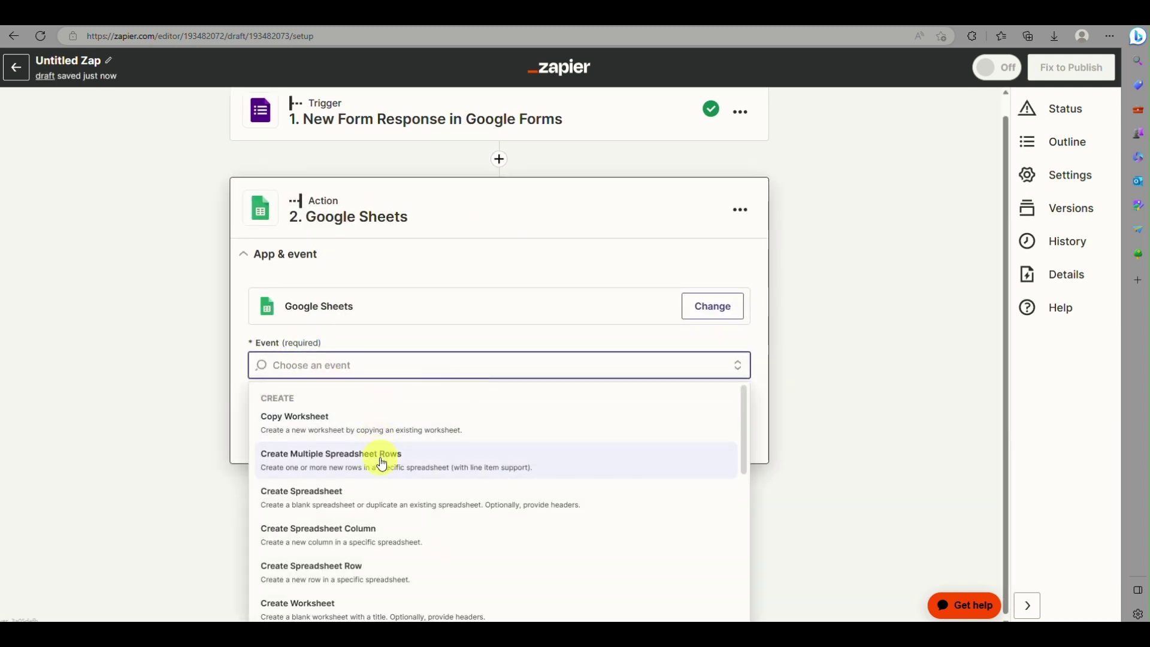
pyautogui.scroll(-1, 382, 464)
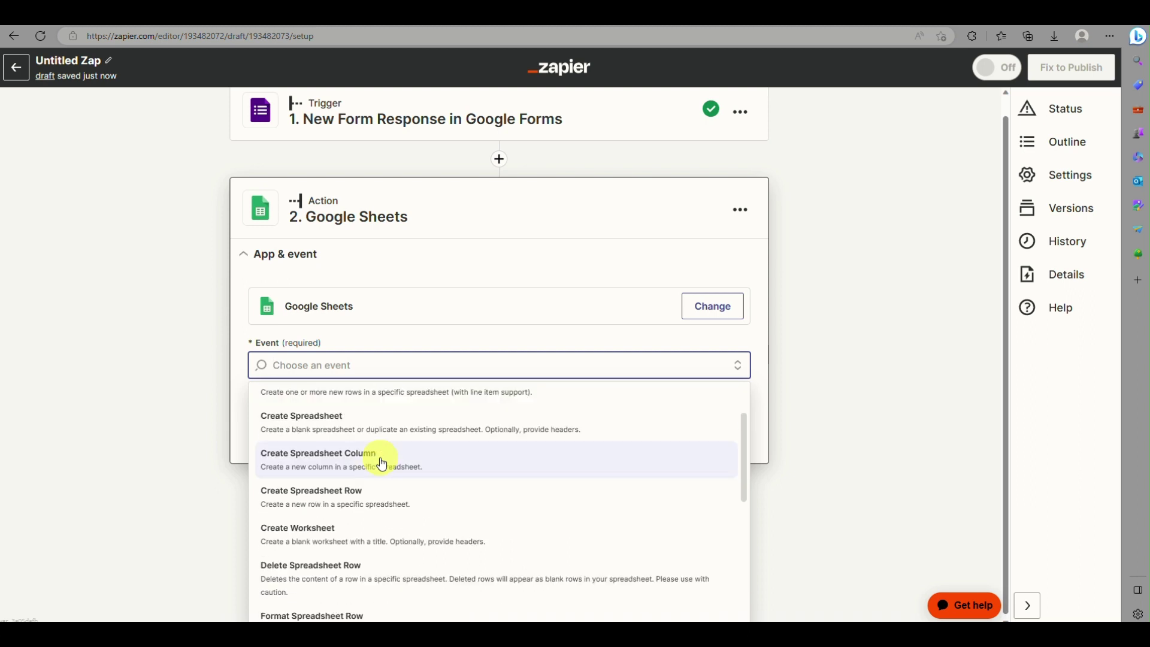
pyautogui.click(318, 506)
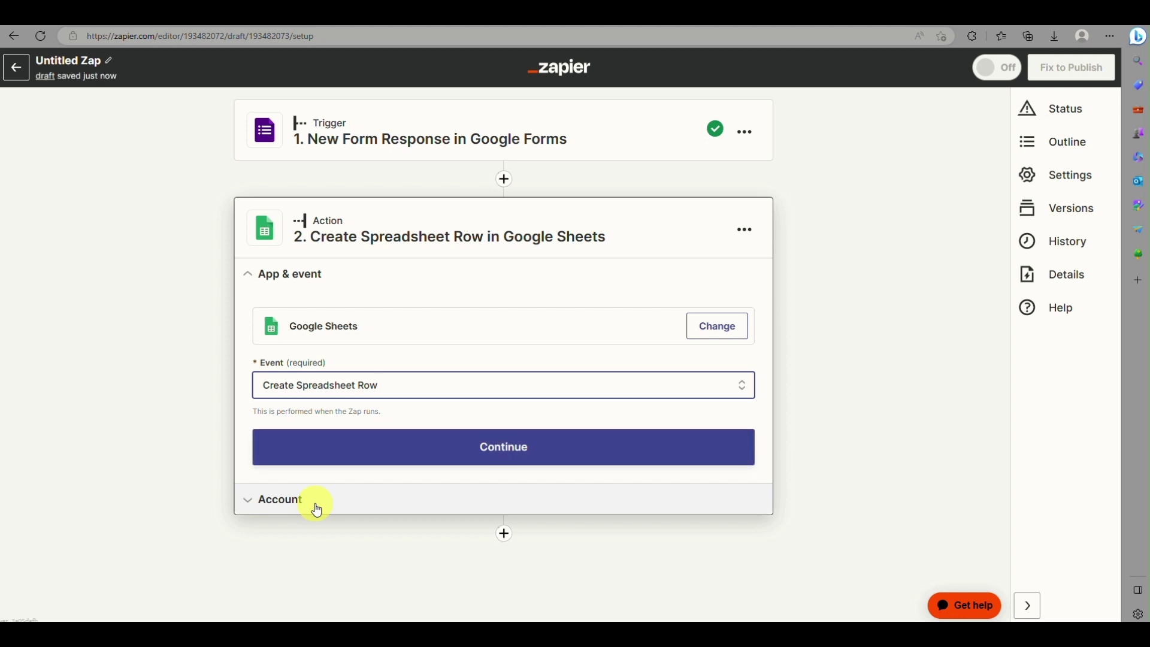
pyautogui.click(403, 455)
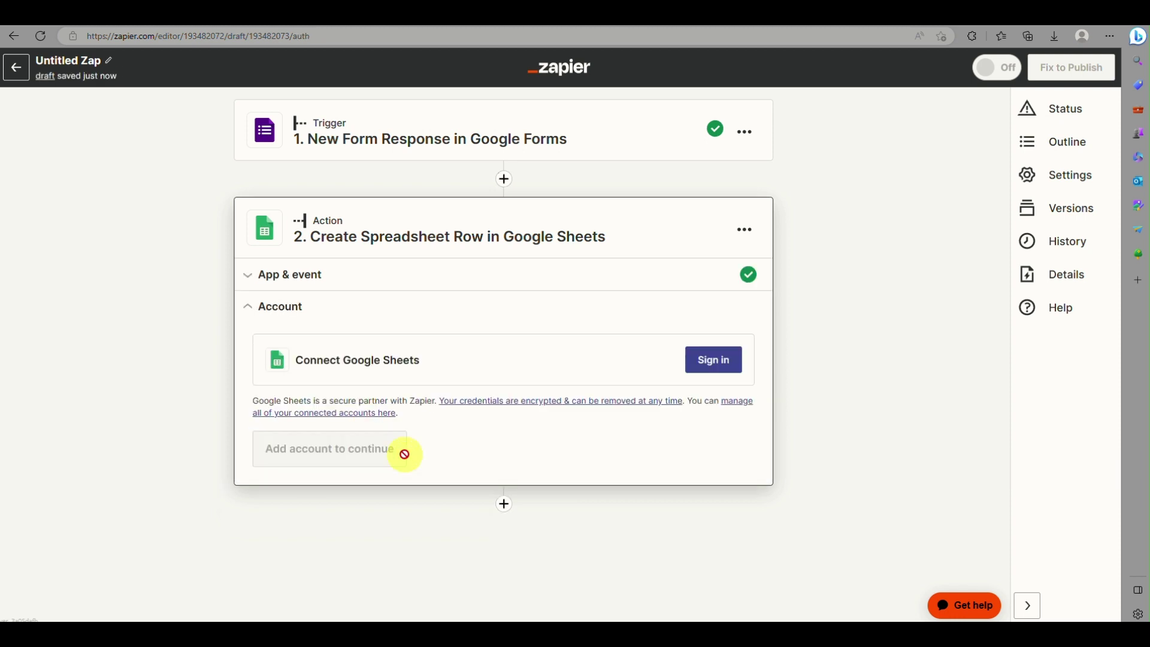
# Connect the same Google account to the Google Sheets action, allow Zapier the requested access, and proceed to the action settings.
pyautogui.click(719, 367)
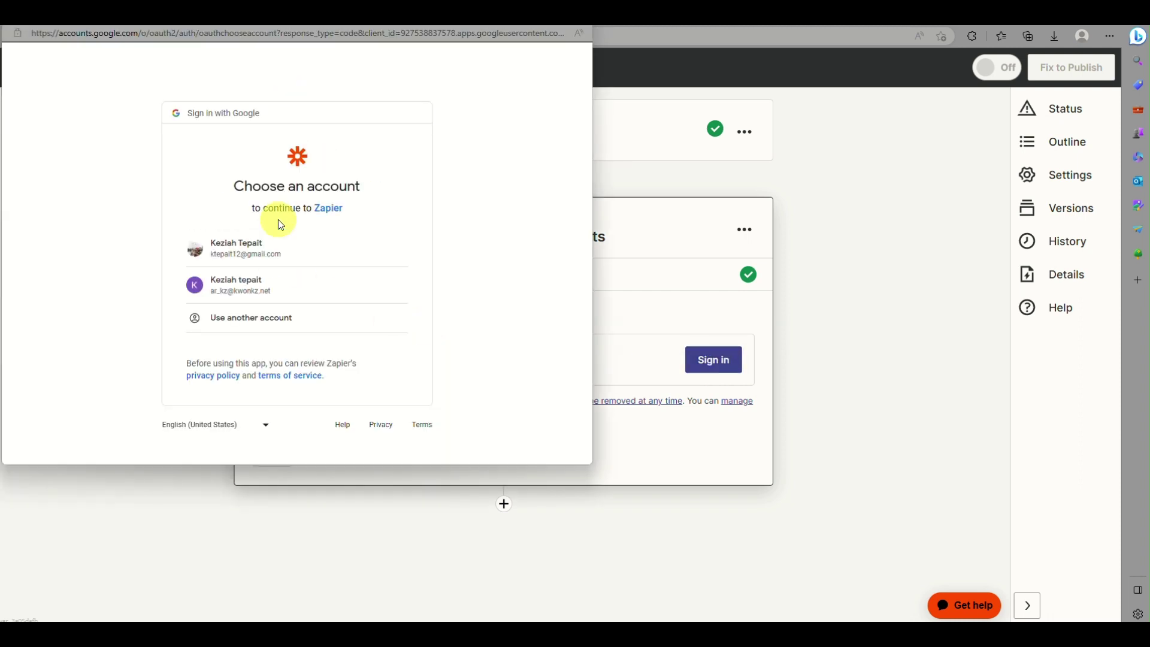
pyautogui.click(249, 242)
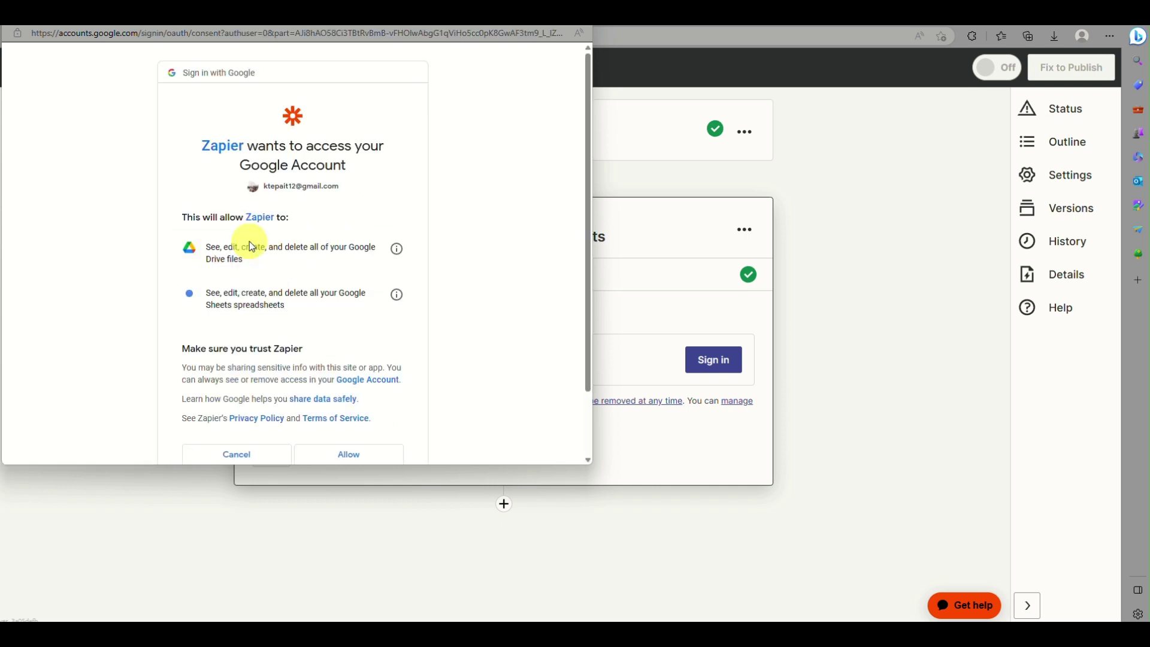
pyautogui.scroll(-2, 249, 242)
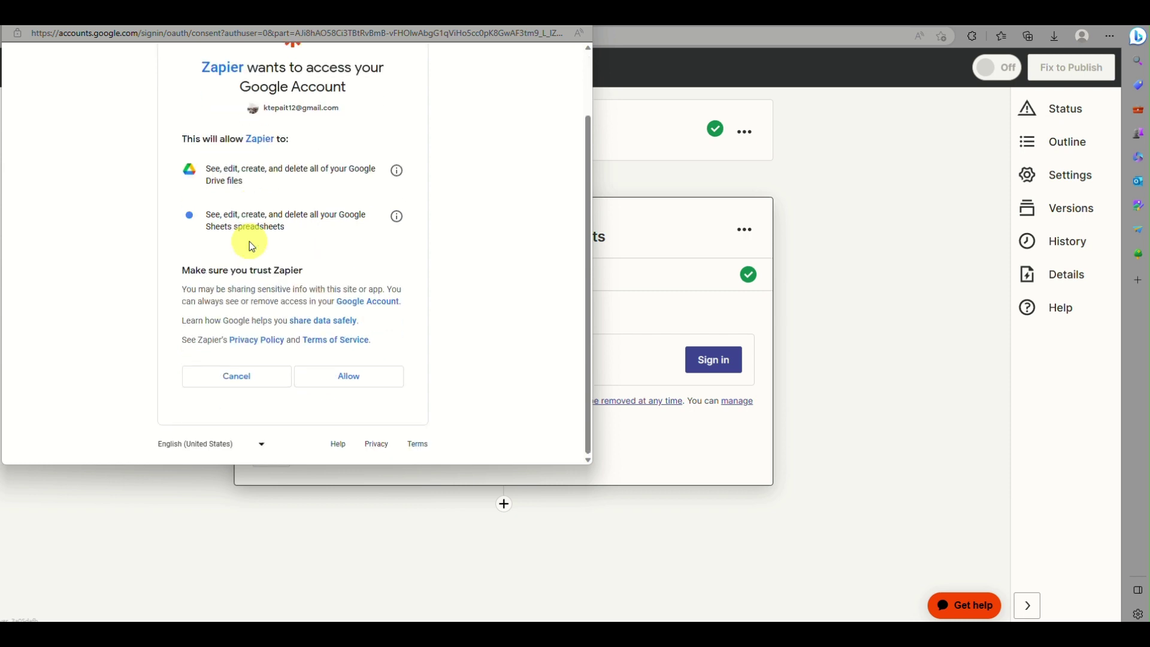
pyautogui.click(378, 383)
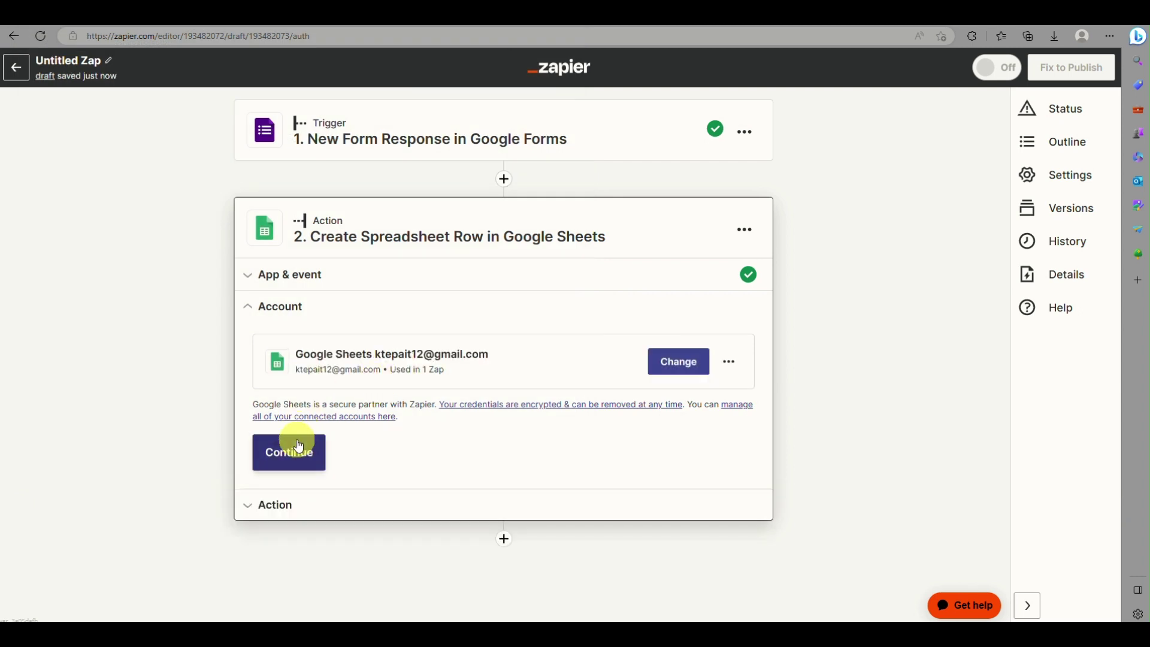
pyautogui.click(296, 466)
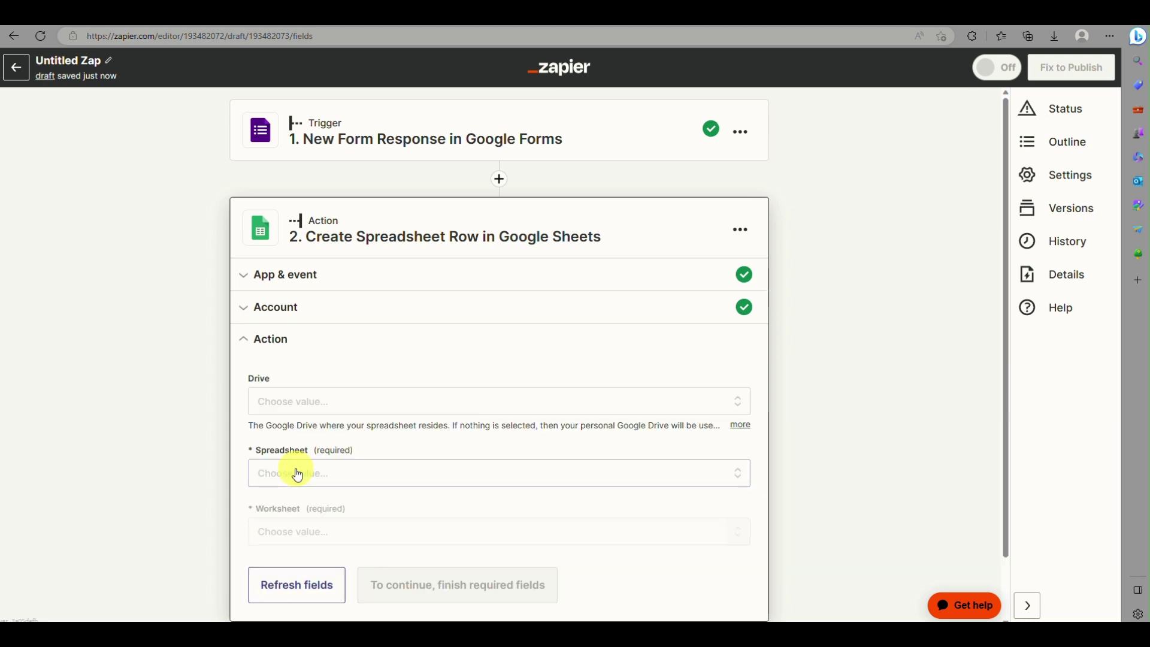
# Select My Google Drive as the action's drive and contact information as its spreadsheet.
pyautogui.click(355, 409)
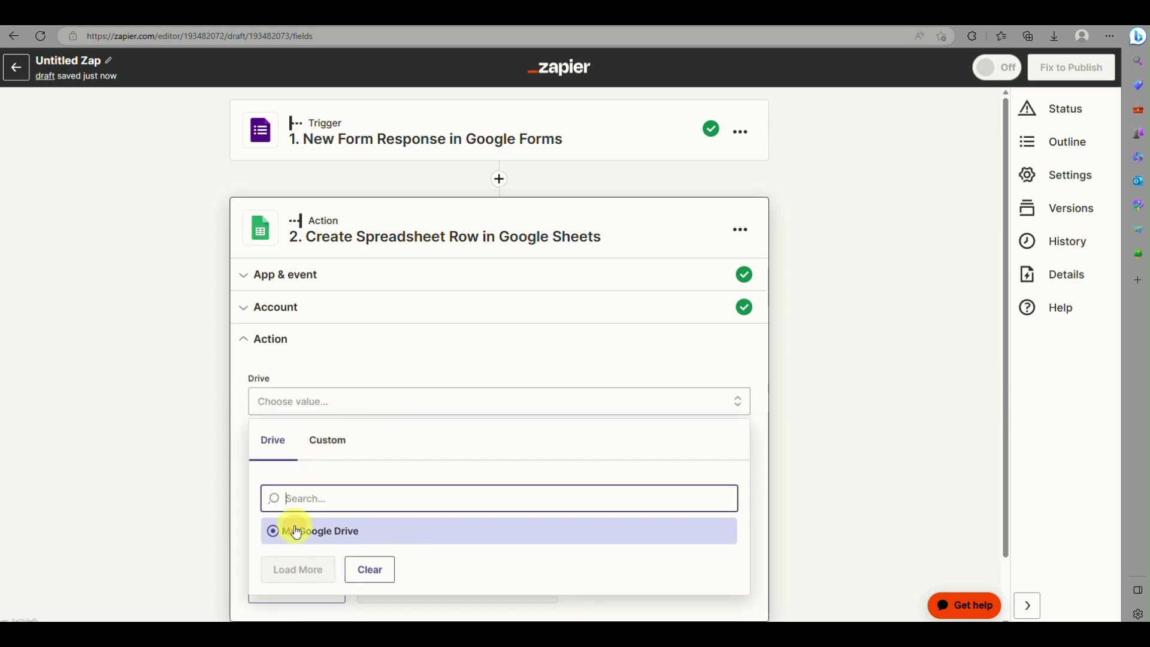
pyautogui.click(297, 532)
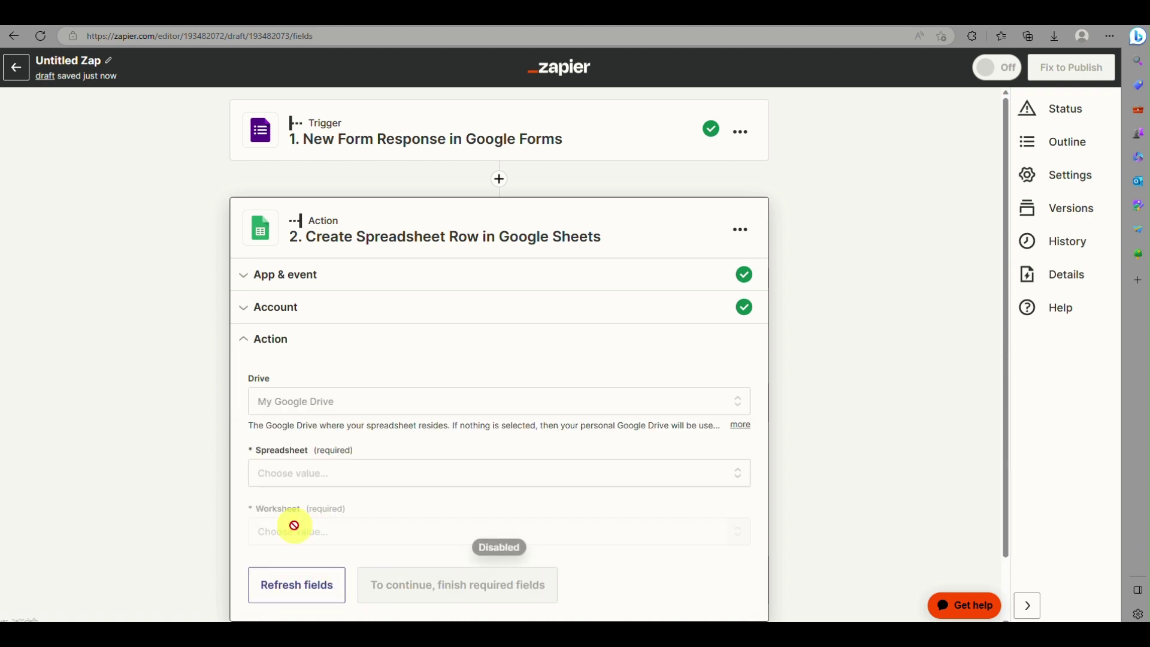
pyautogui.click(305, 479)
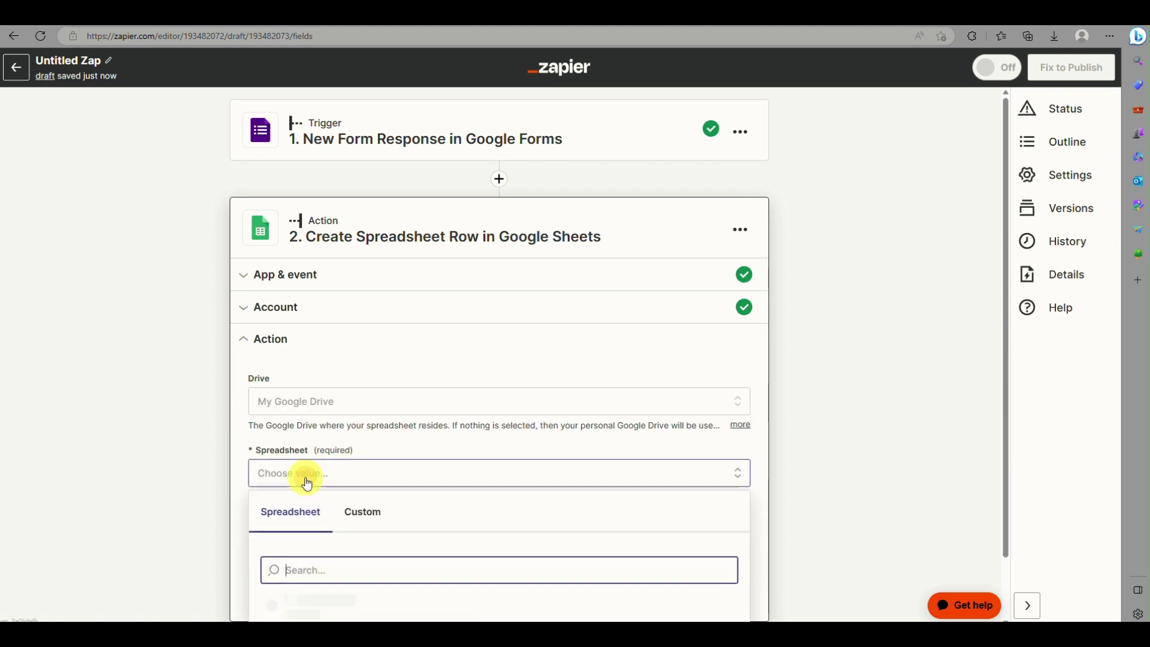
pyautogui.scroll(-1, 305, 479)
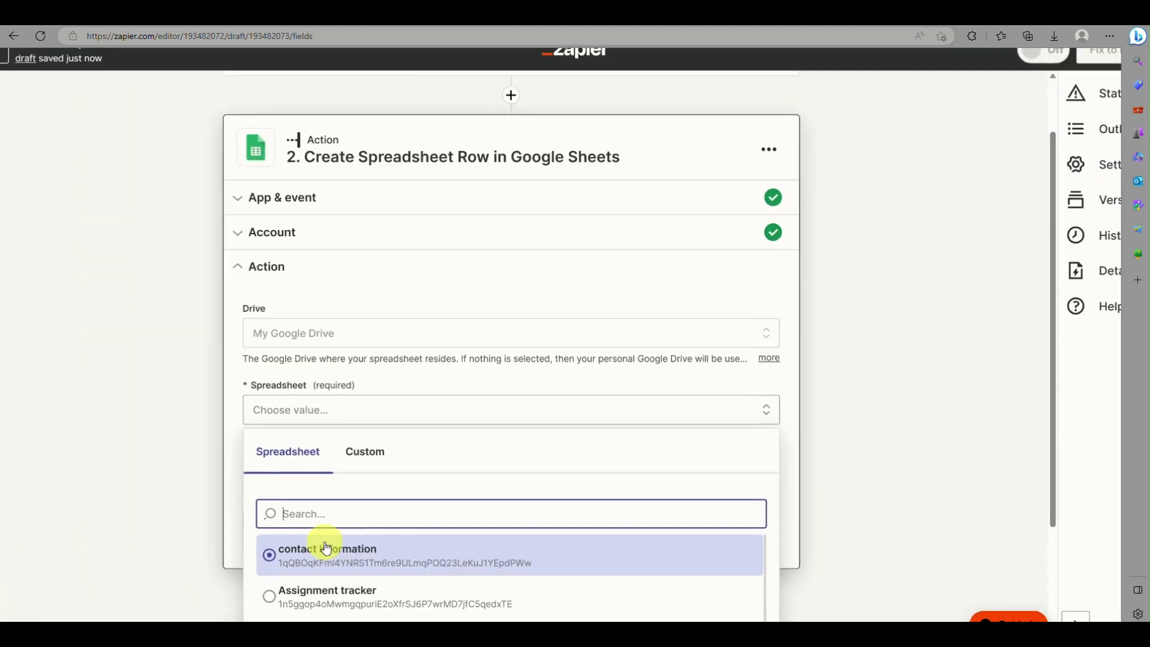
pyautogui.click(326, 548)
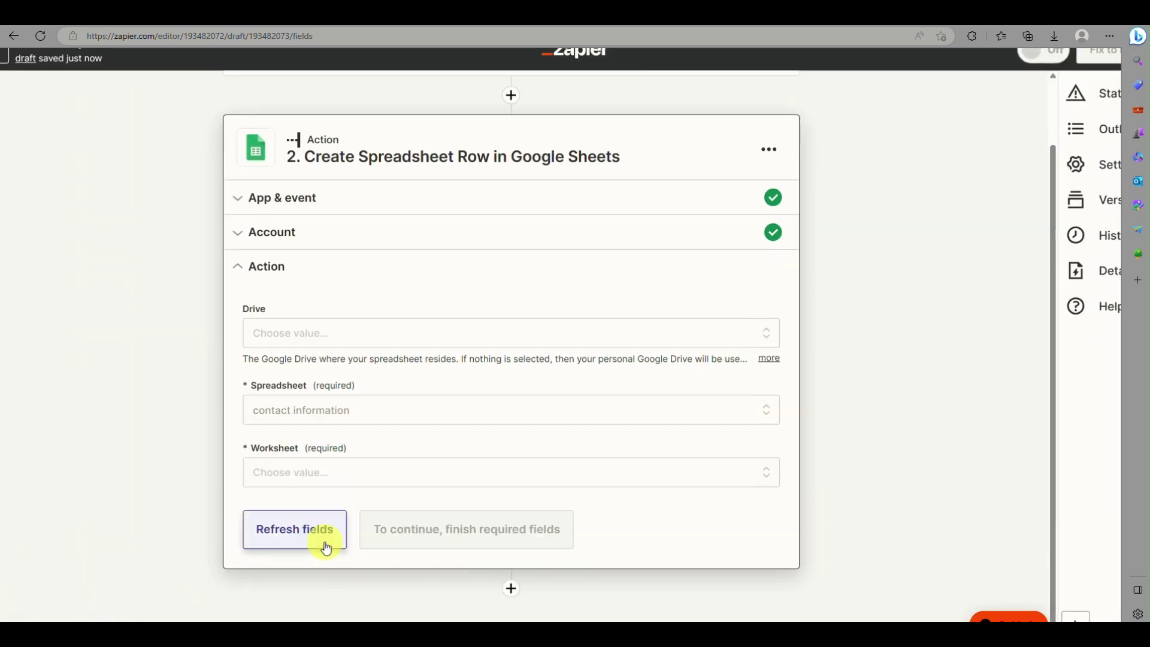
# Select Sheet1 as the worksheet in which the Google Sheets action creates its rows.
pyautogui.click(339, 485)
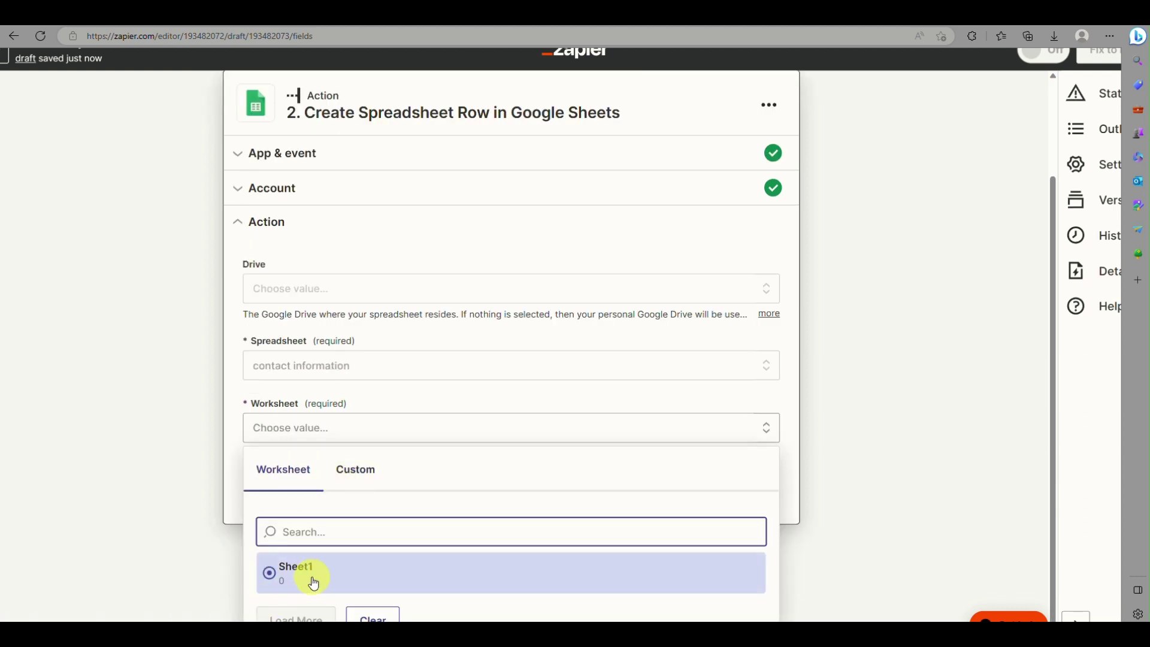
pyautogui.click(314, 584)
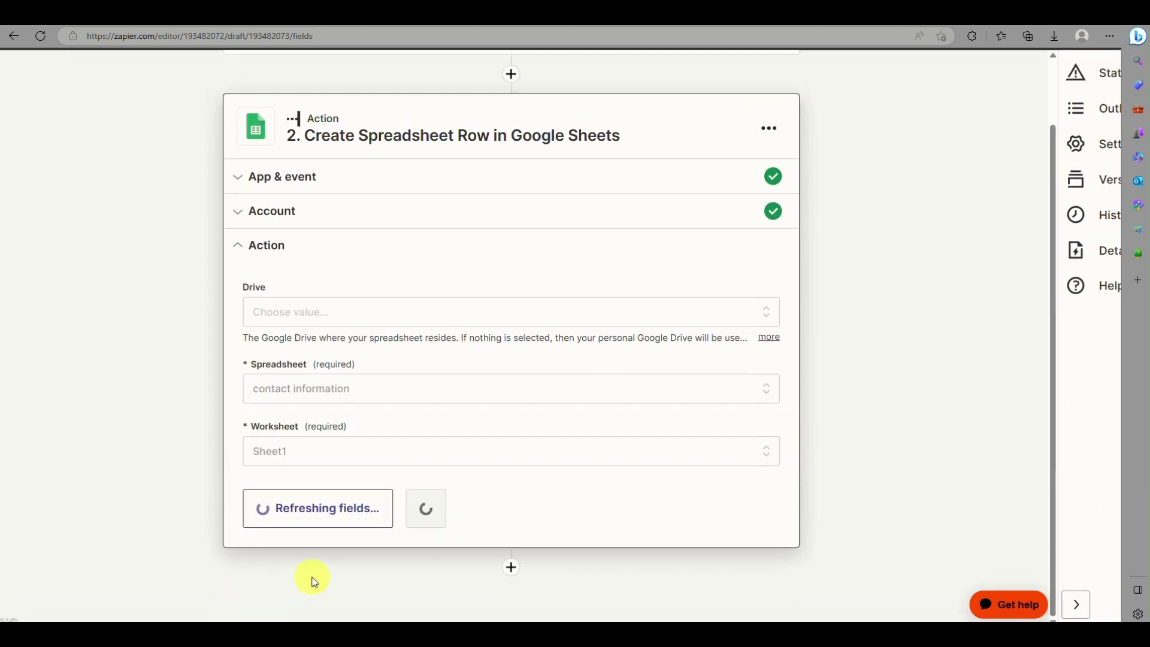
pyautogui.scroll(-4, 315, 581)
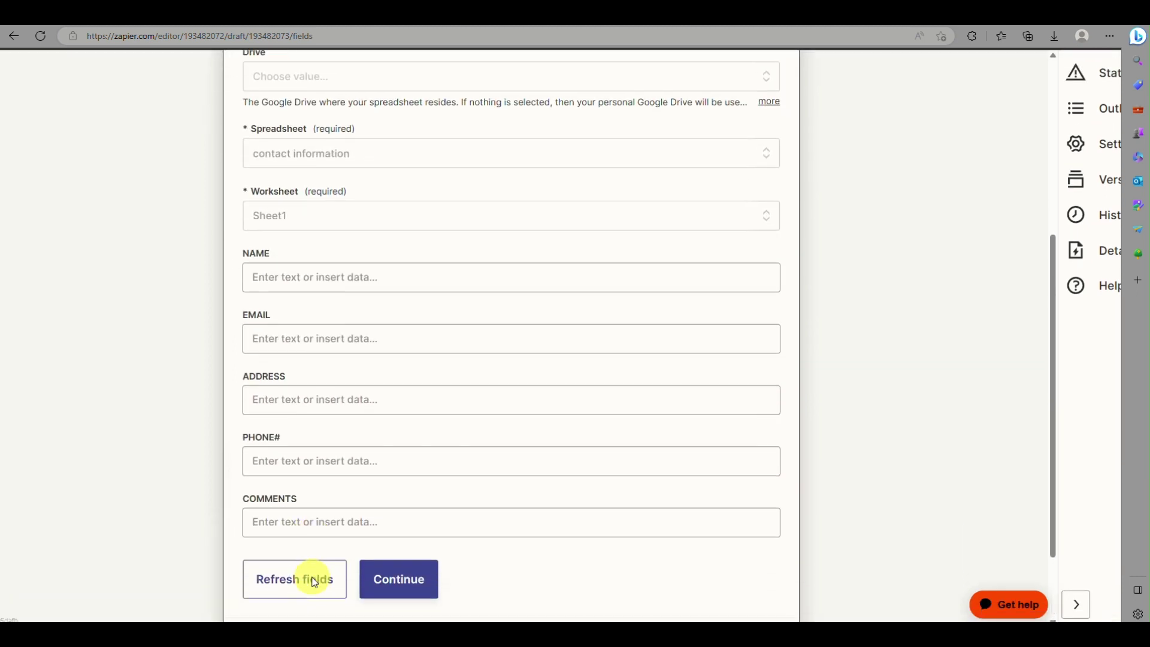
pyautogui.click(339, 243)
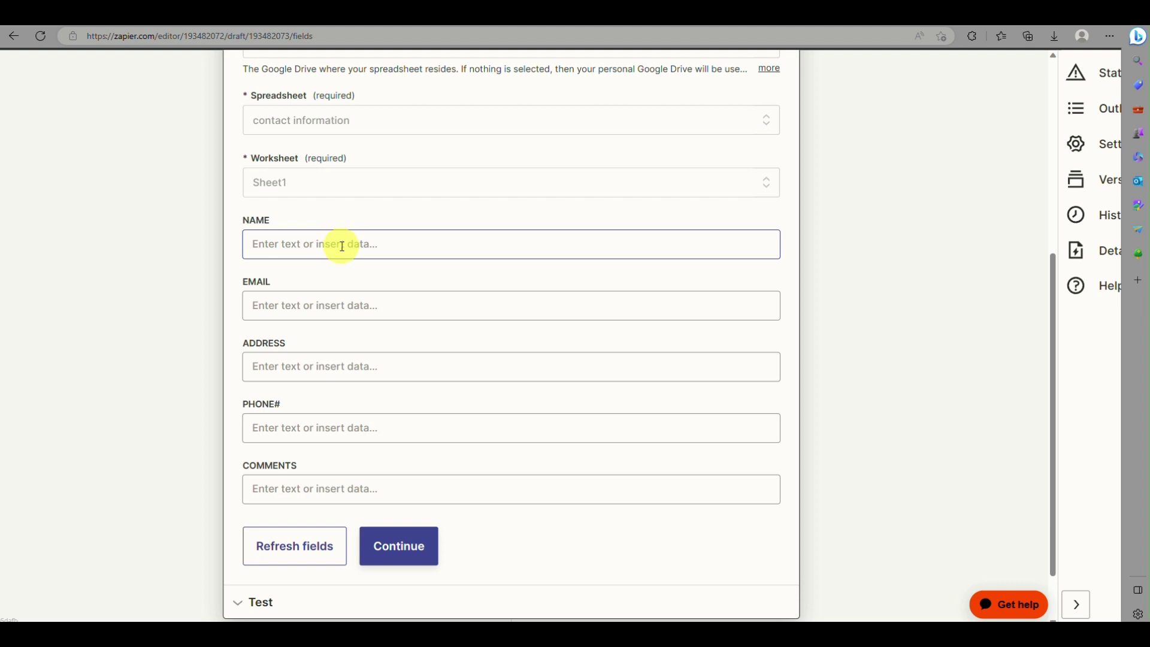
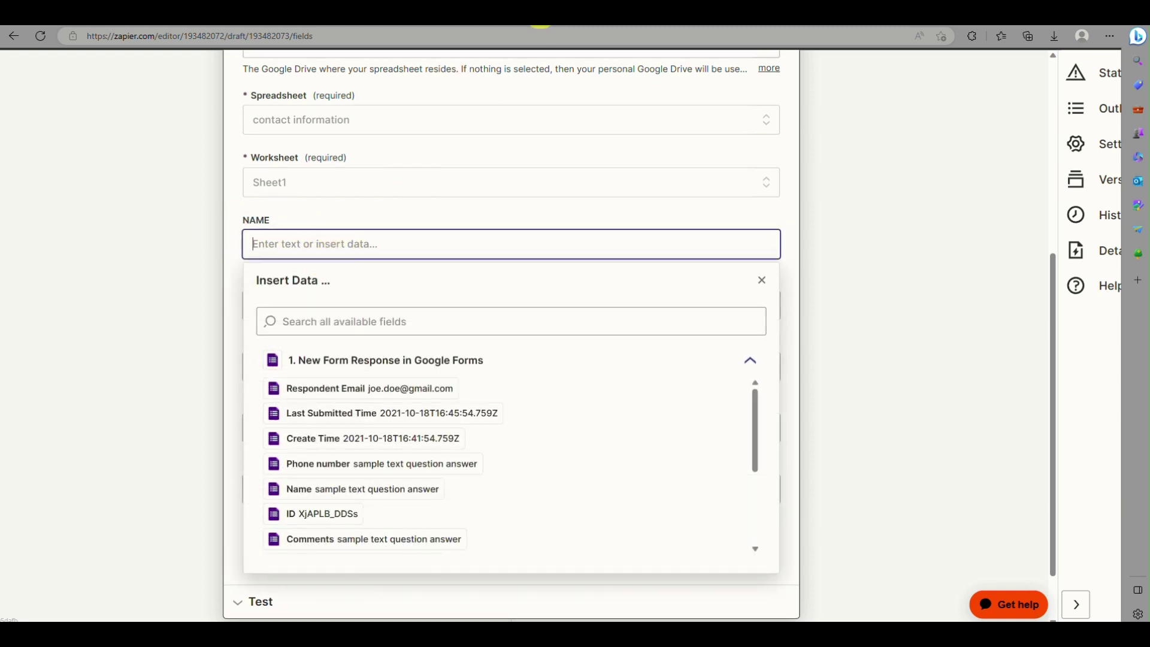
pyautogui.click(521, 28)
pyautogui.click(359, 248)
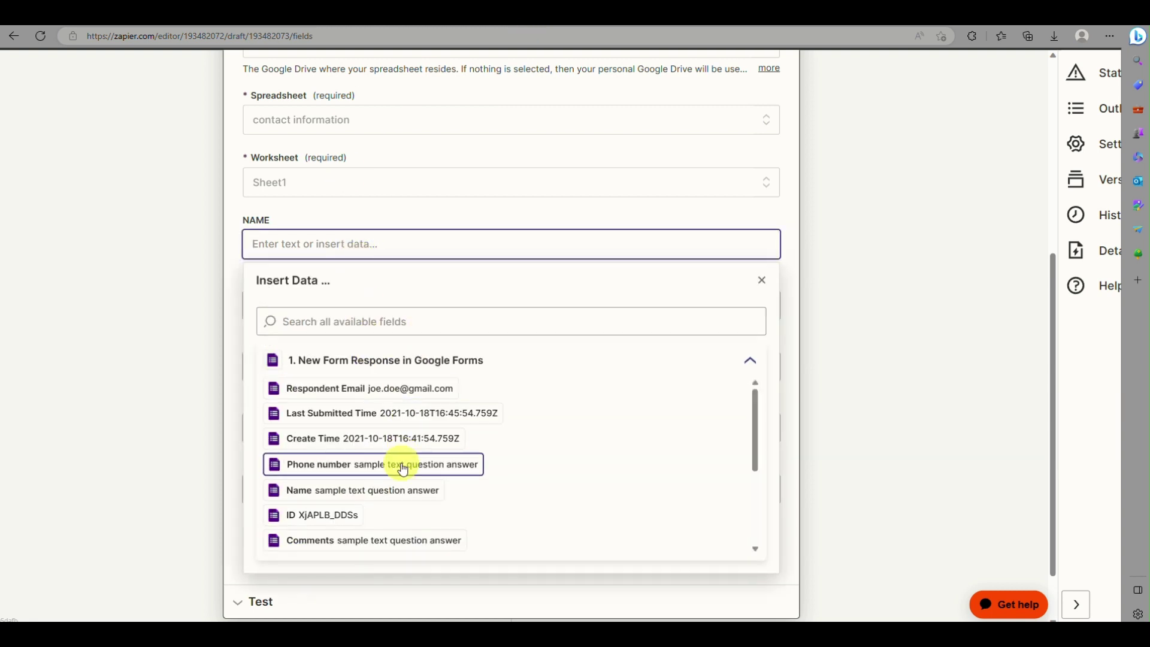
pyautogui.scroll(1, 403, 469)
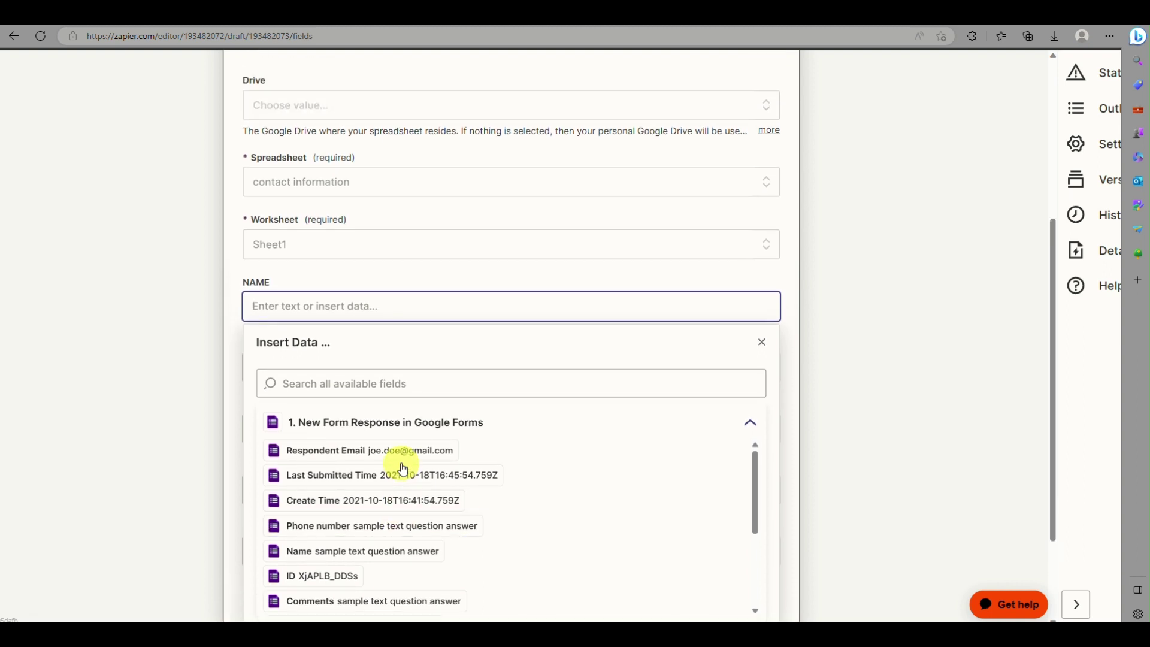
pyautogui.scroll(-5, 404, 469)
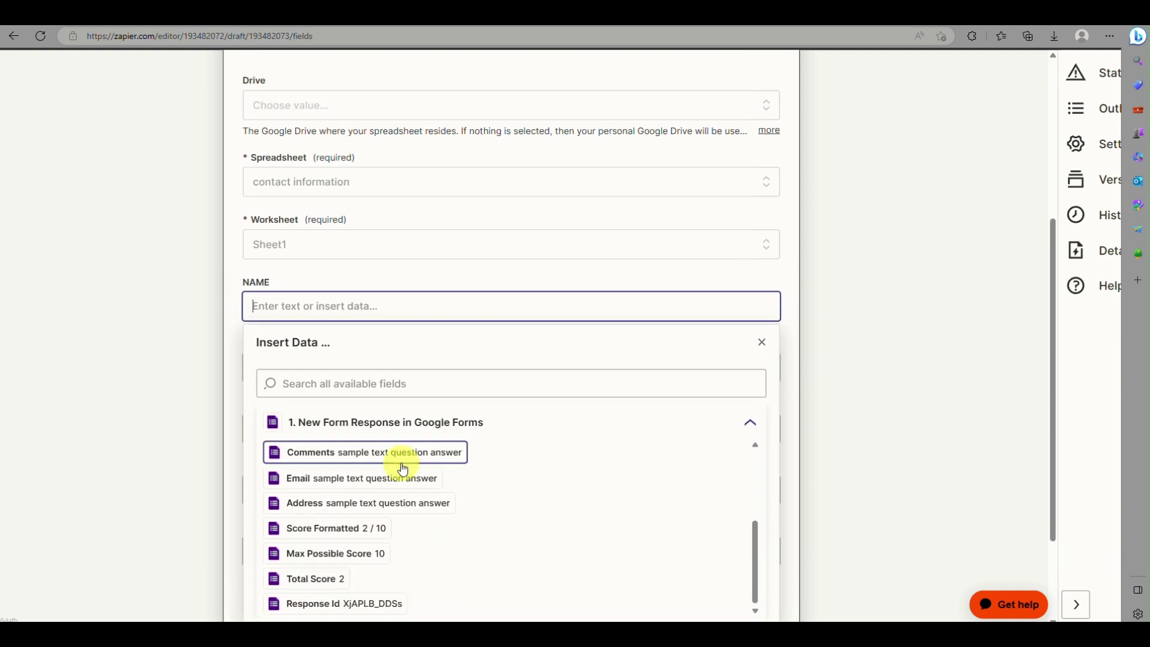
pyautogui.click(364, 291)
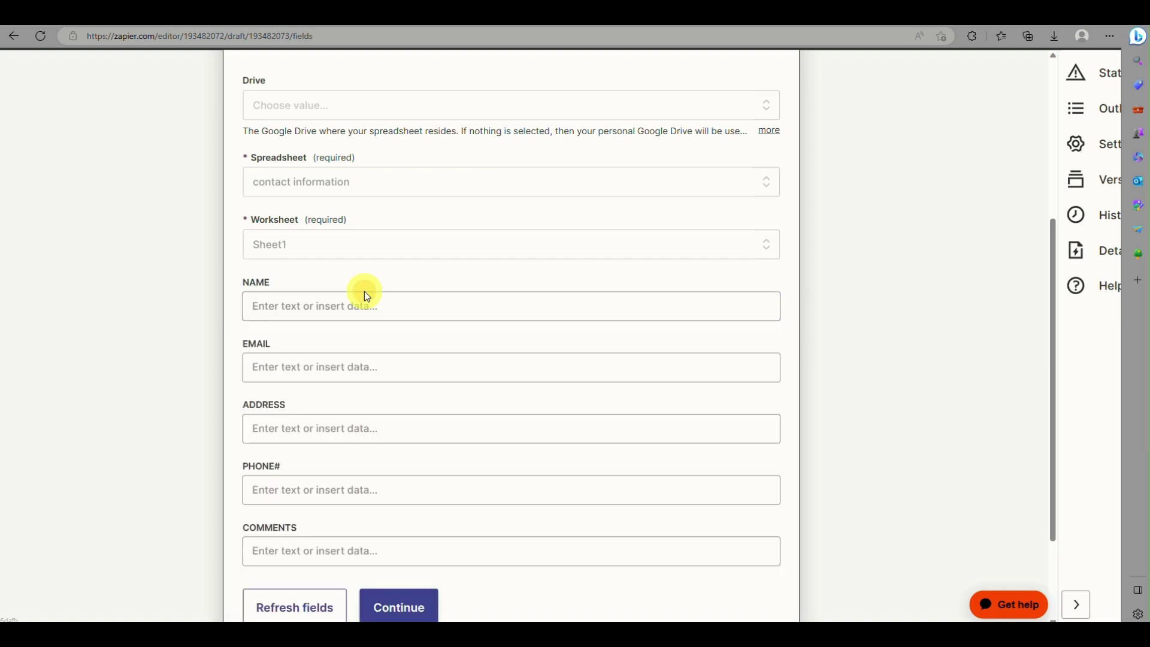
pyautogui.scroll(1, 364, 291)
pyautogui.click(366, 293)
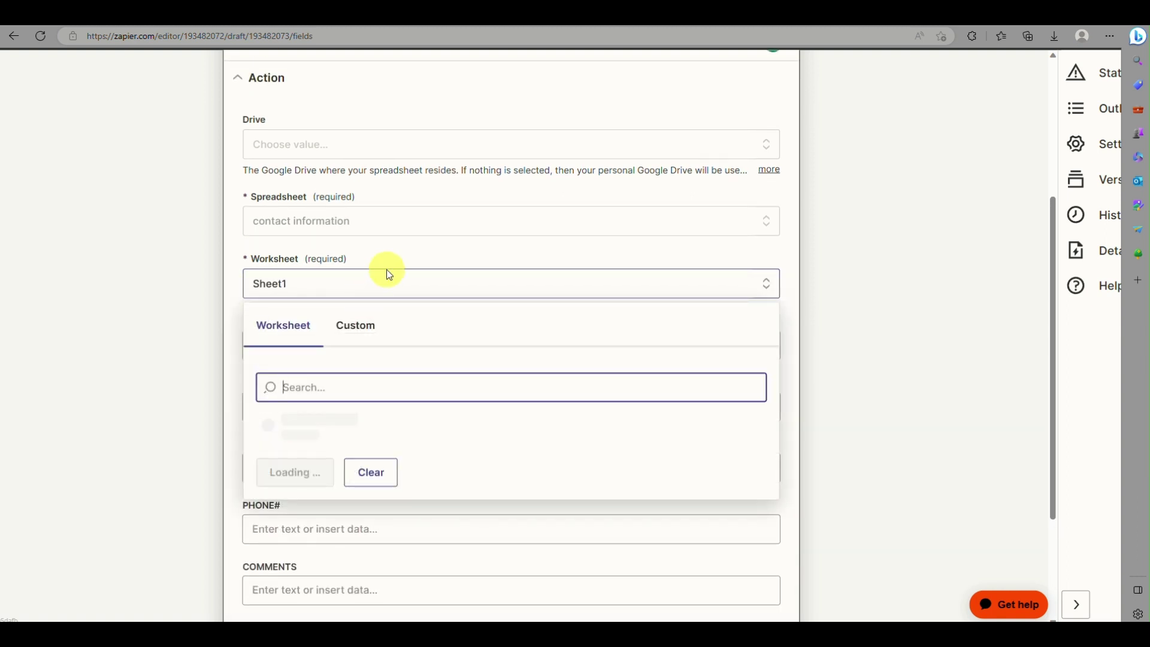
pyautogui.click(304, 444)
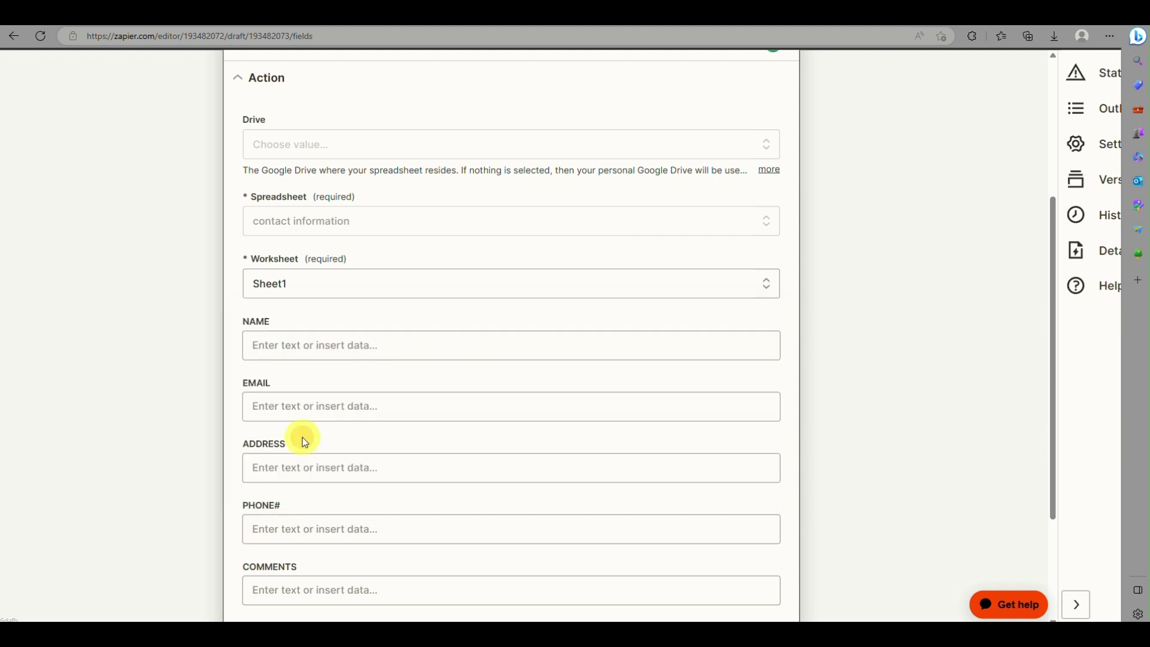
pyautogui.click(311, 293)
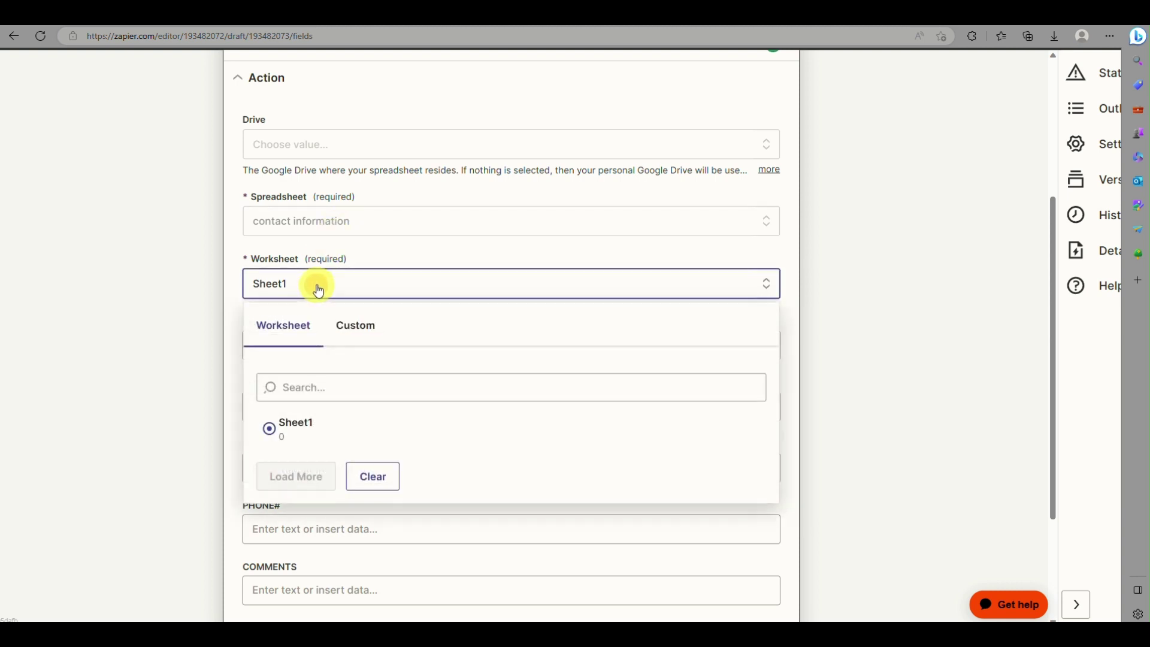
pyautogui.click(318, 286)
pyautogui.click(318, 286)
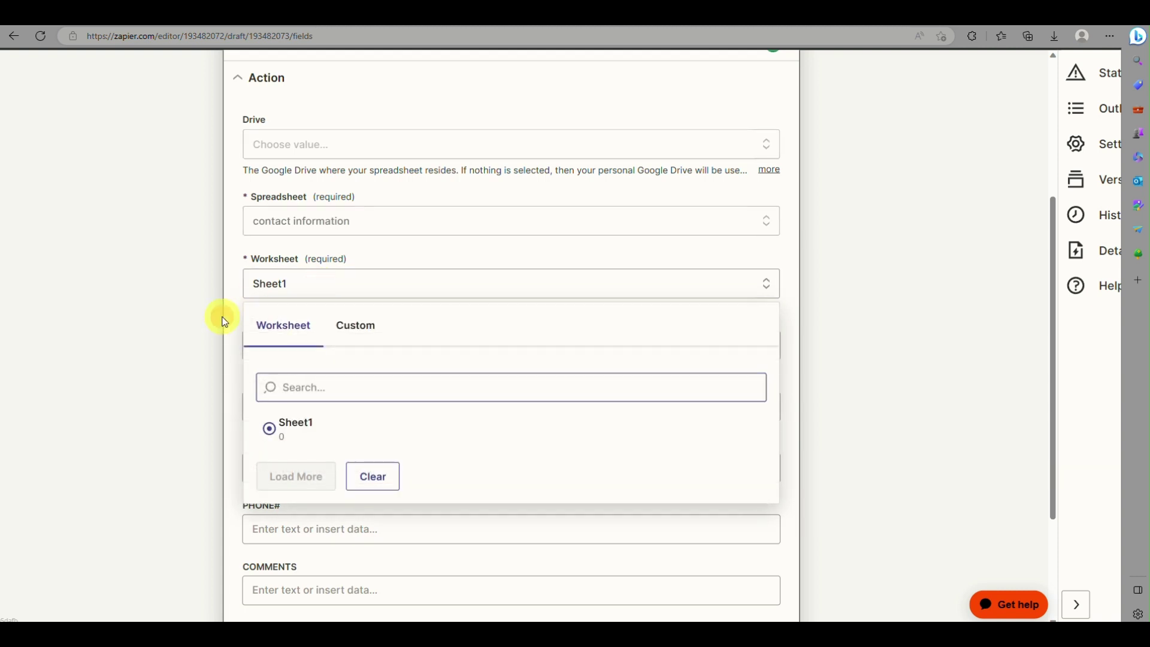
pyautogui.click(221, 319)
# Insert the form response's Name answer into the EMAIL column field of the action.
pyautogui.scroll(-3, 285, 339)
pyautogui.click(325, 235)
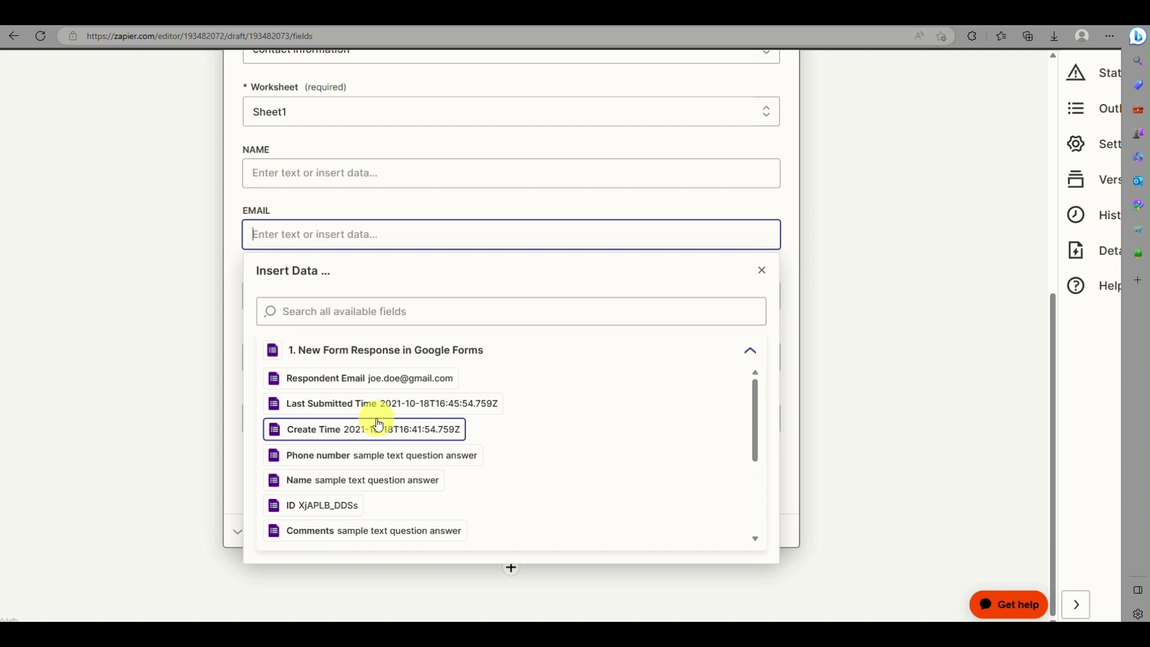
pyautogui.scroll(-3, 378, 425)
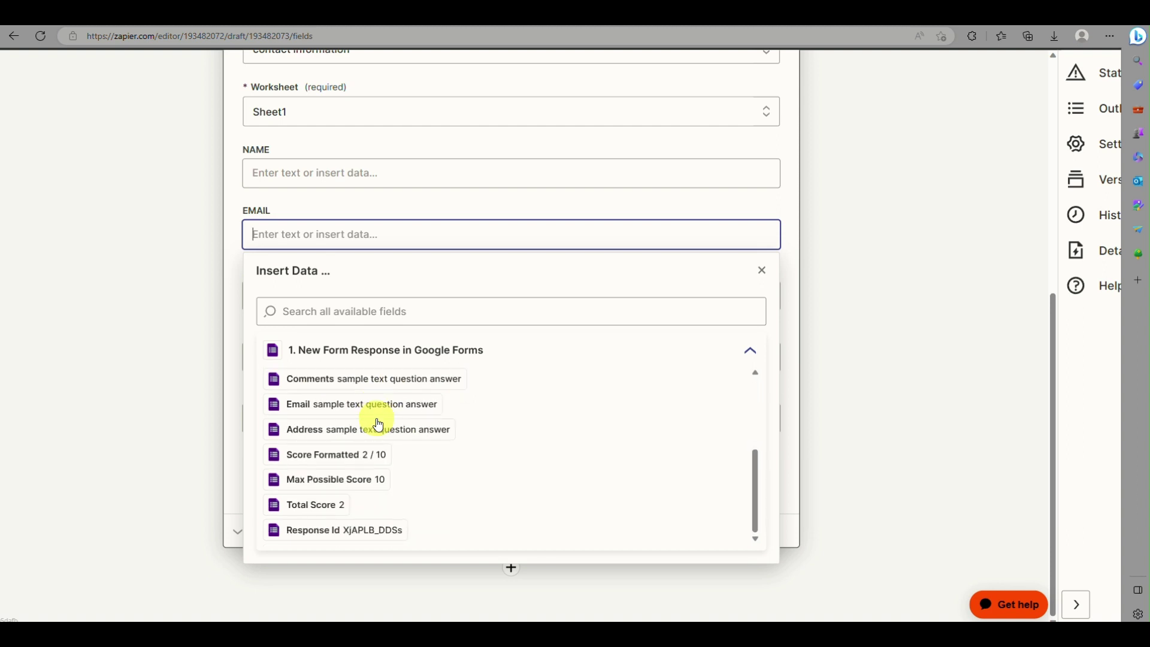
pyautogui.scroll(3, 379, 424)
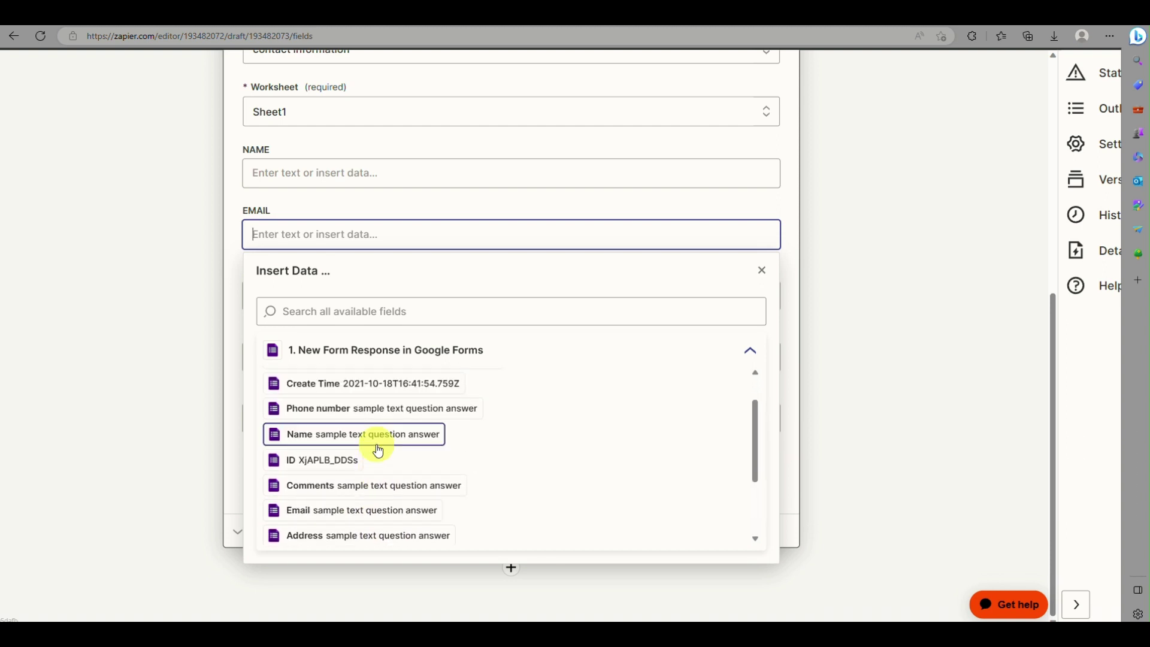
pyautogui.click(378, 448)
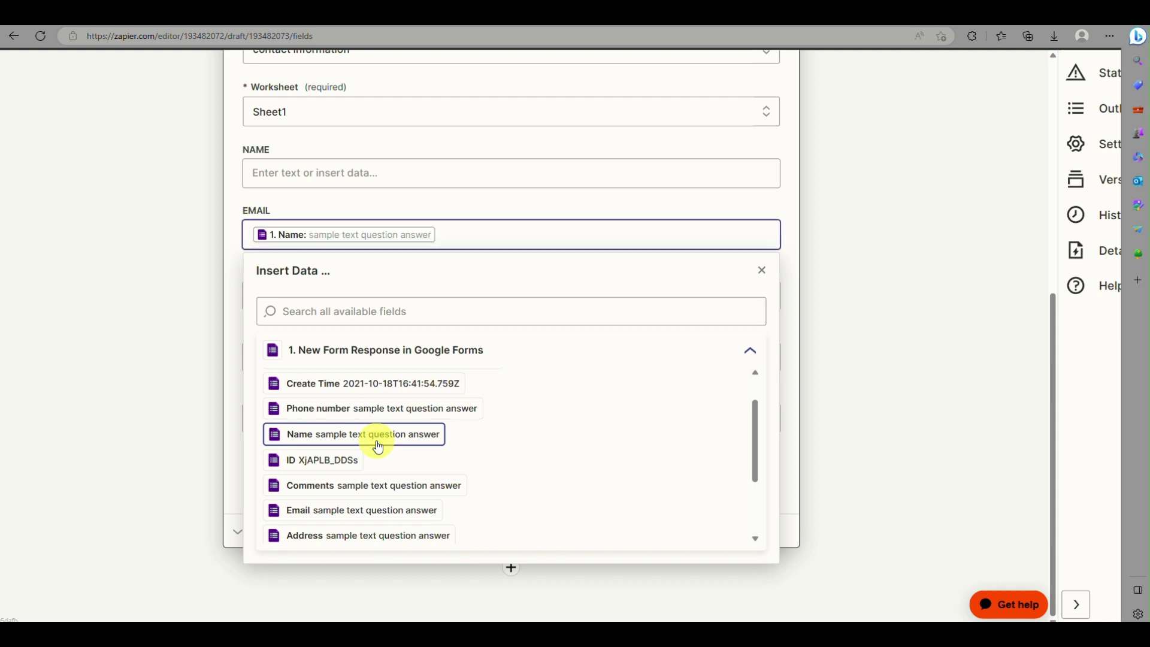
pyautogui.click(546, 159)
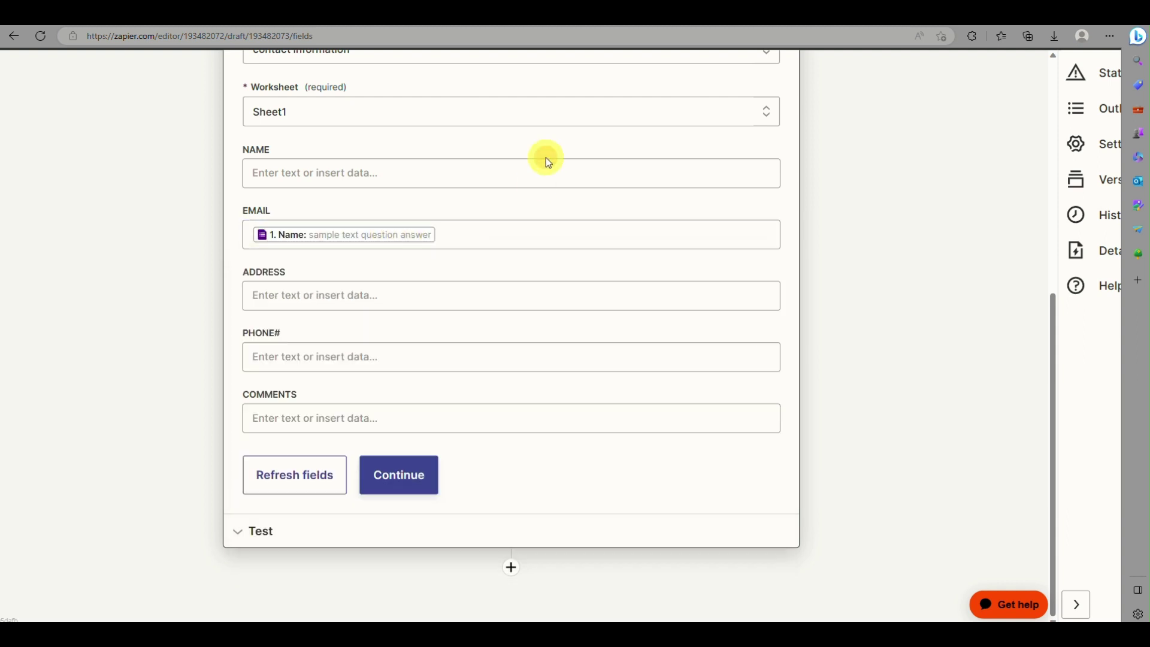
# Insert the form response's Address answer into the ADDRESS column field.
pyautogui.click(362, 300)
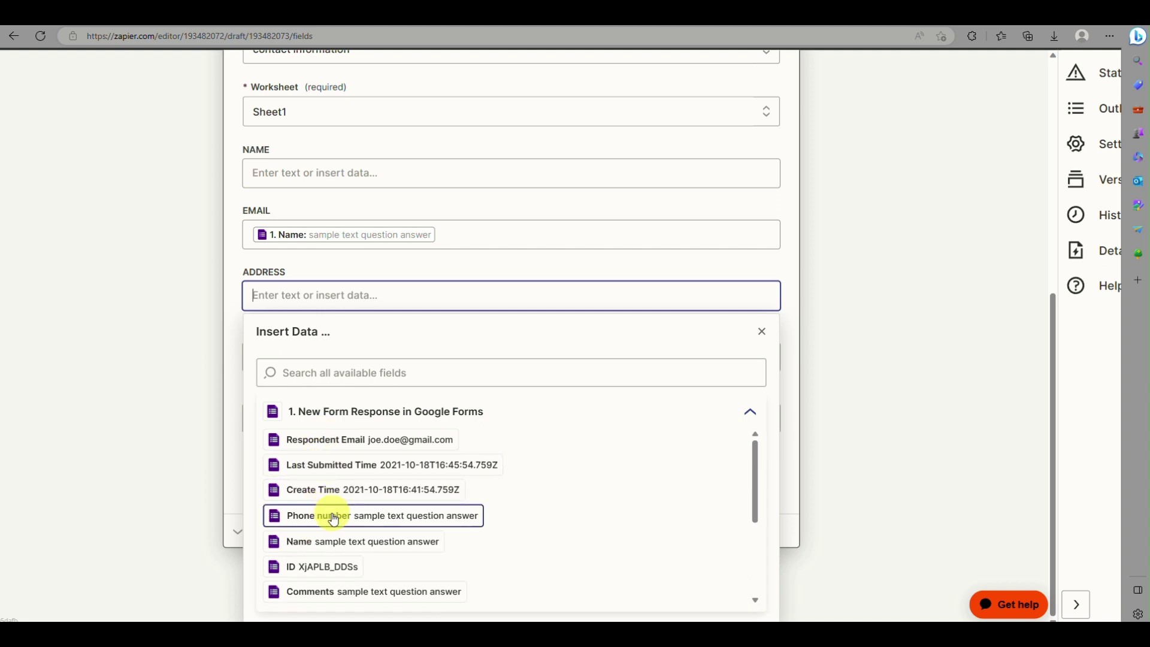
pyautogui.scroll(1, 333, 519)
pyautogui.scroll(-4, 334, 519)
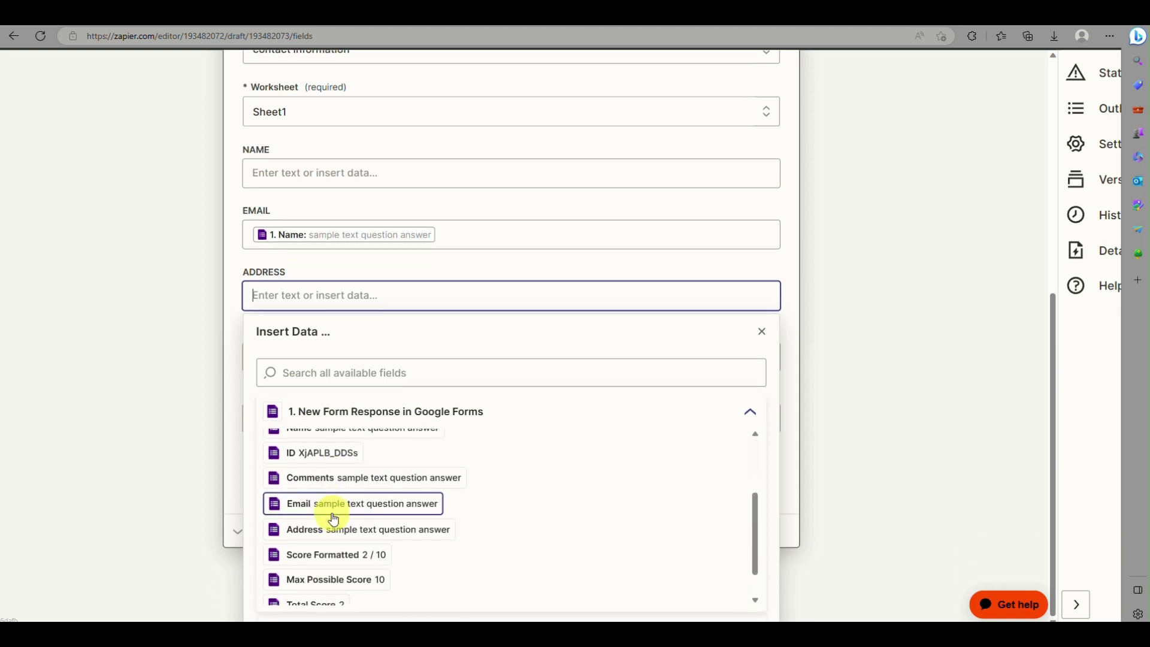
pyautogui.click(336, 529)
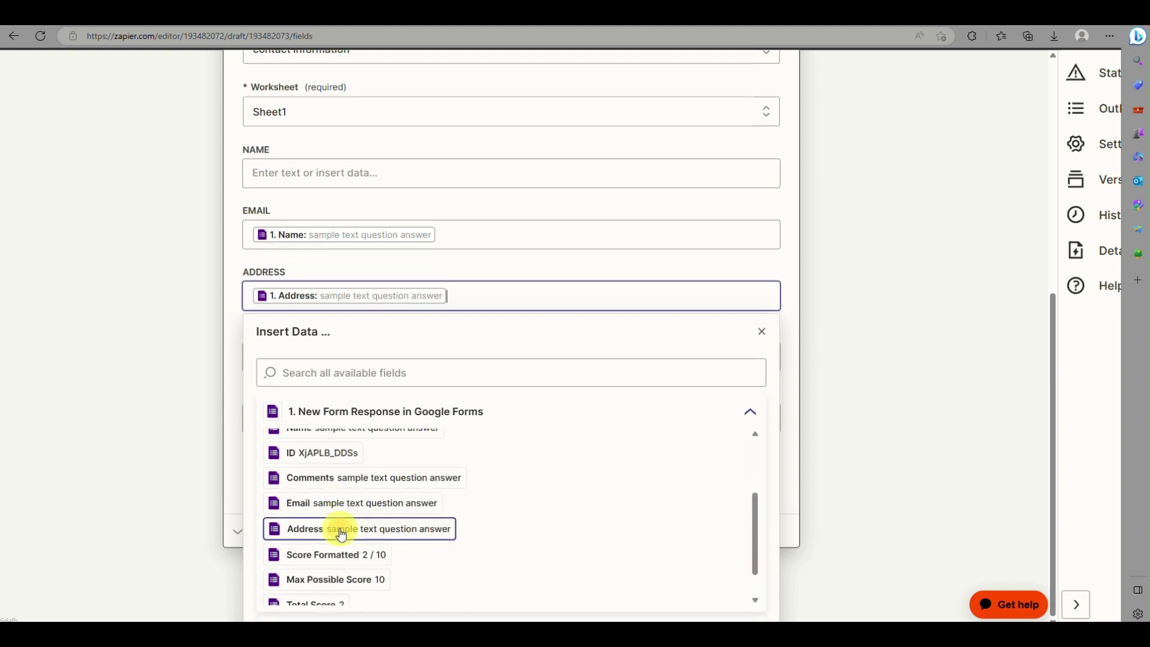
pyautogui.click(236, 370)
# Insert the form response's Phone number answer into the PHONE# column field.
pyautogui.click(270, 358)
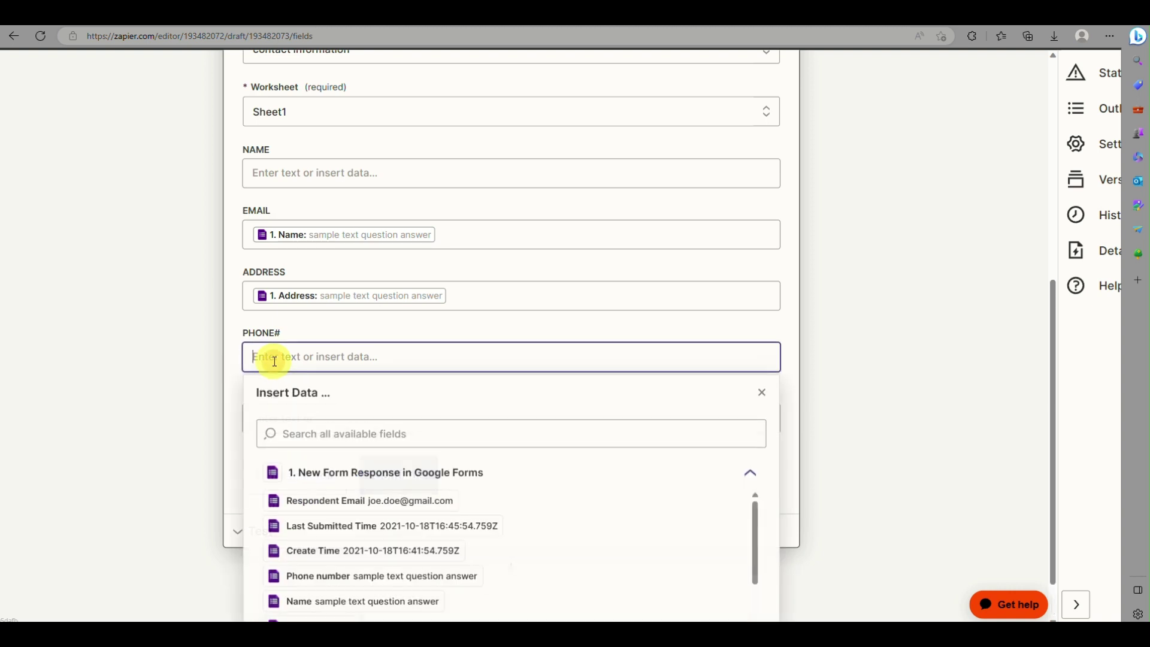
pyautogui.scroll(-1, 339, 530)
pyautogui.click(333, 523)
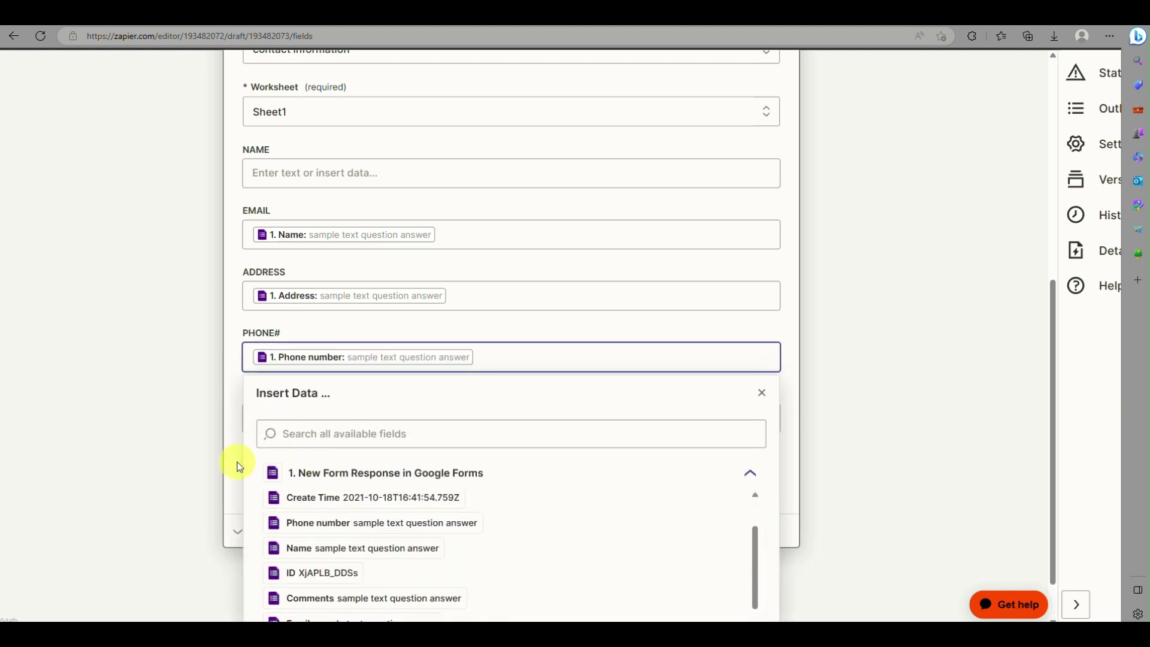
pyautogui.click(238, 462)
# Insert the form response's Comments answer into the COMMENTS column field and proceed to the action's test.
pyautogui.click(296, 412)
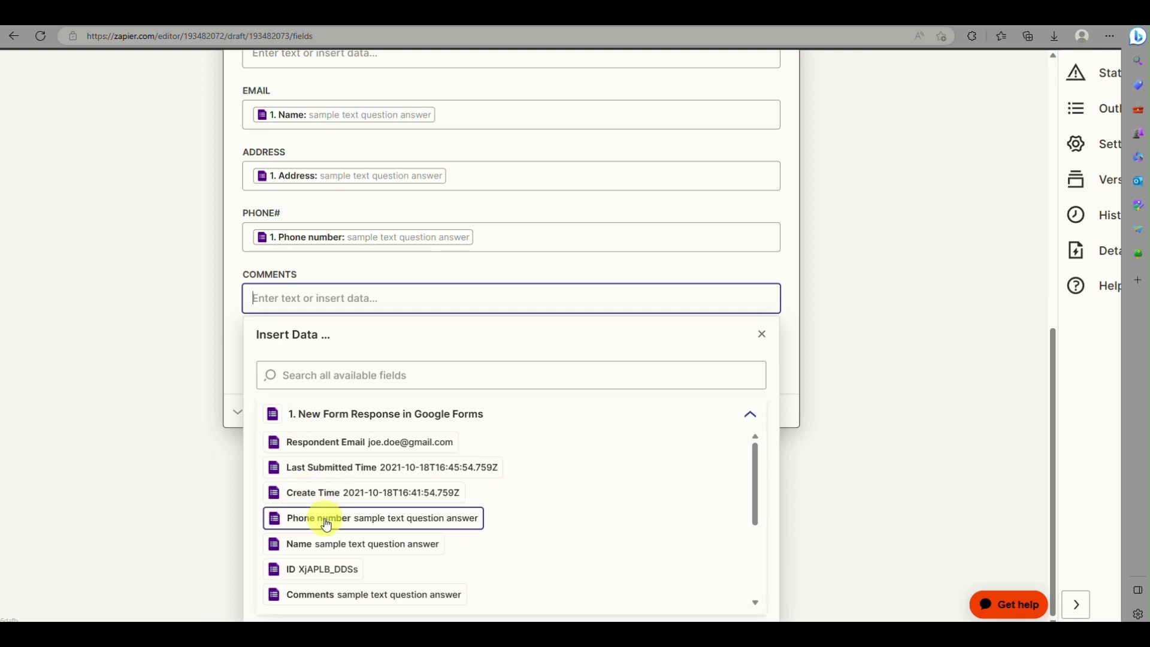
pyautogui.click(389, 596)
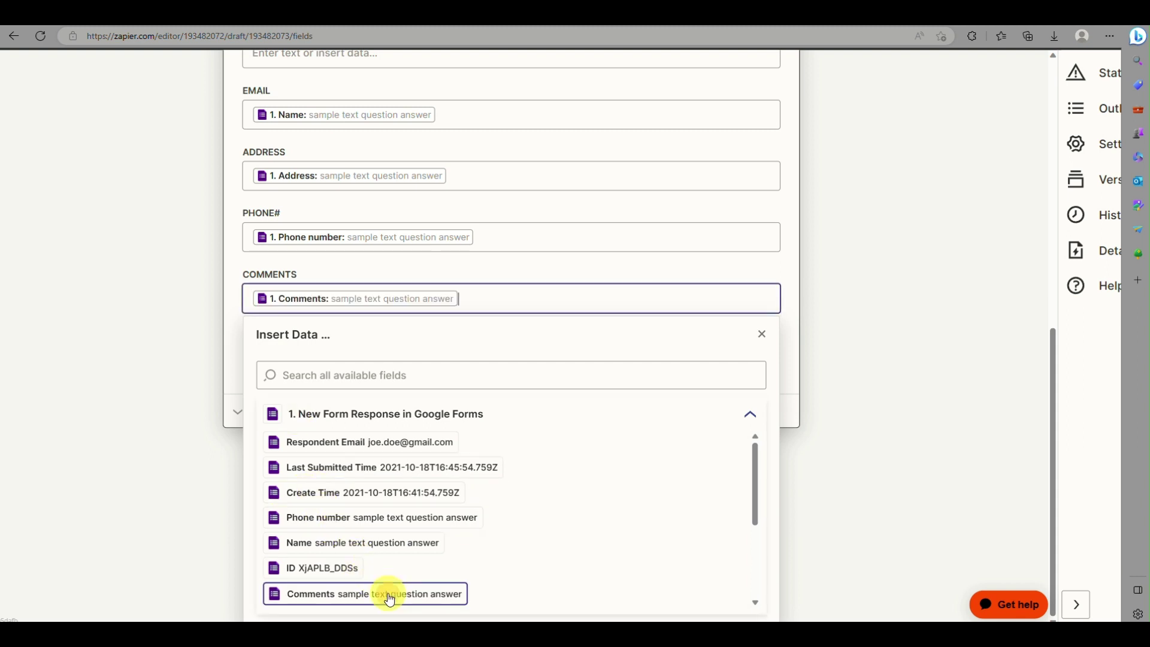
pyautogui.click(192, 361)
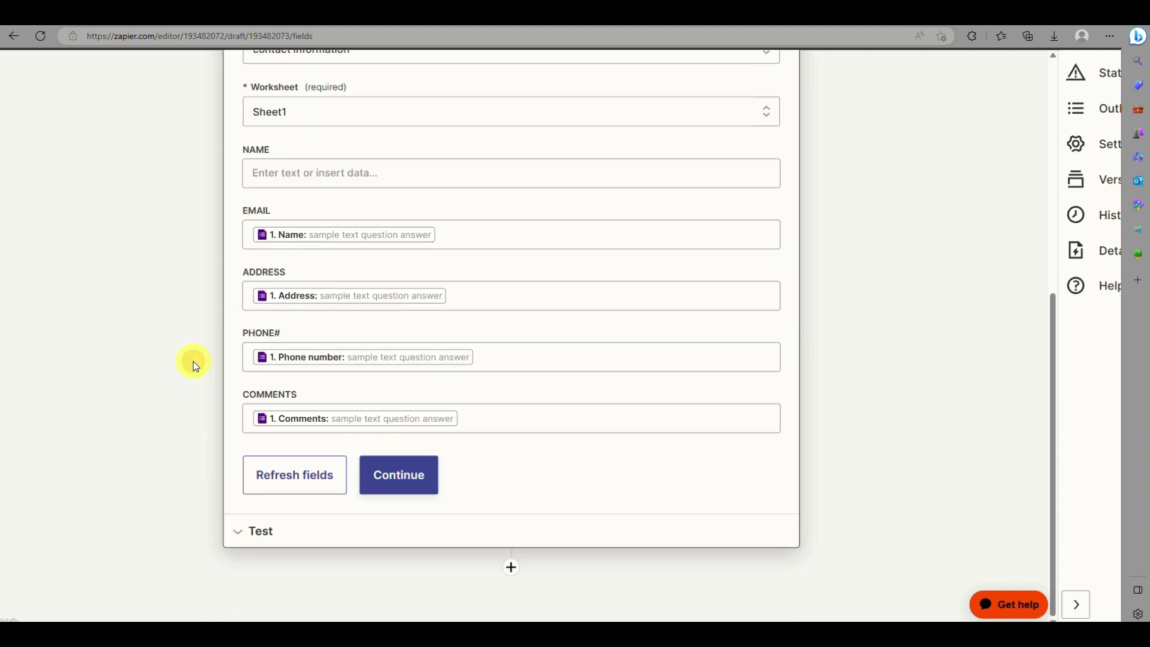
pyautogui.click(399, 475)
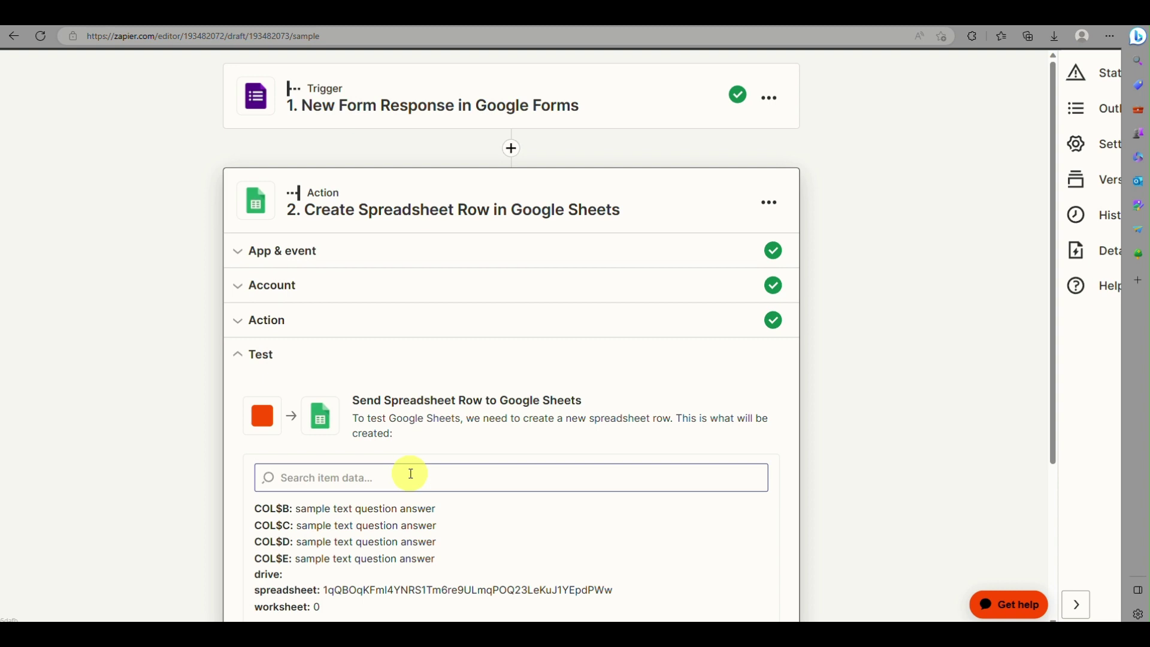
# Test the action by sending the sample spreadsheet row to Google Sheets.
pyautogui.scroll(-3, 411, 474)
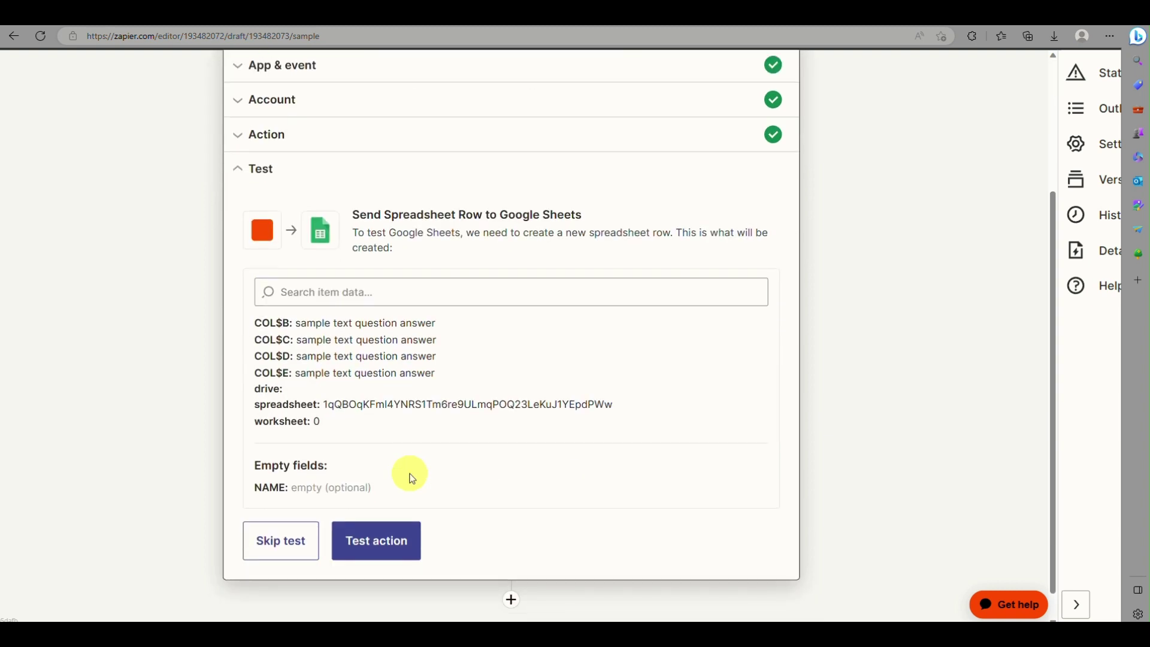
pyautogui.click(390, 548)
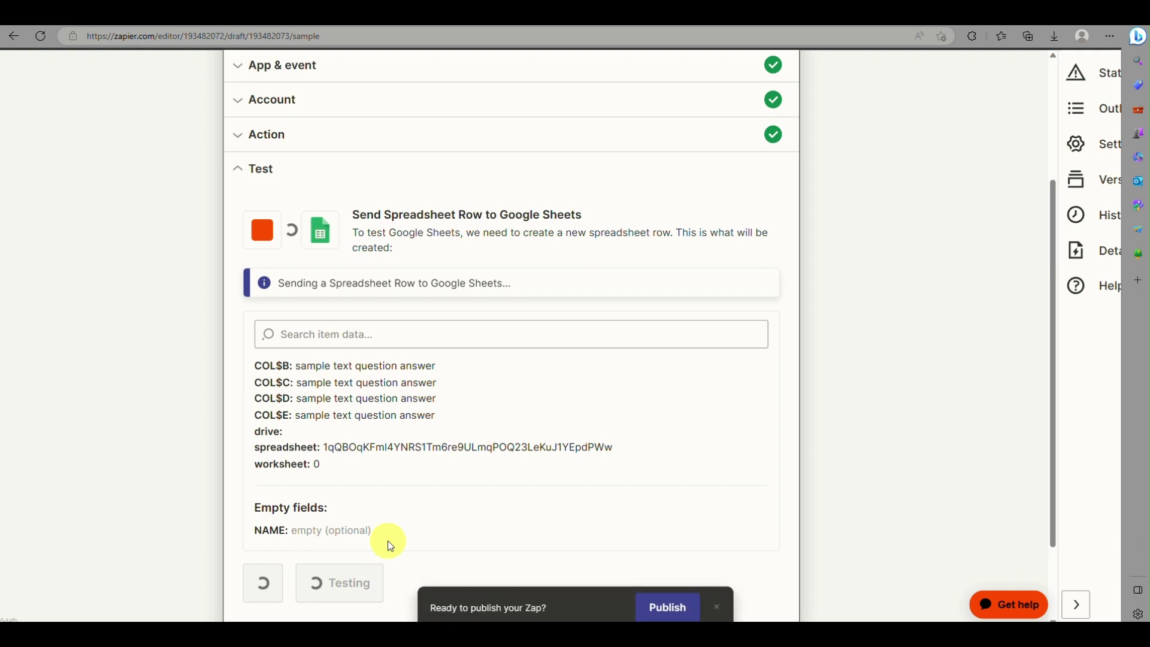
pyautogui.scroll(-2, 390, 546)
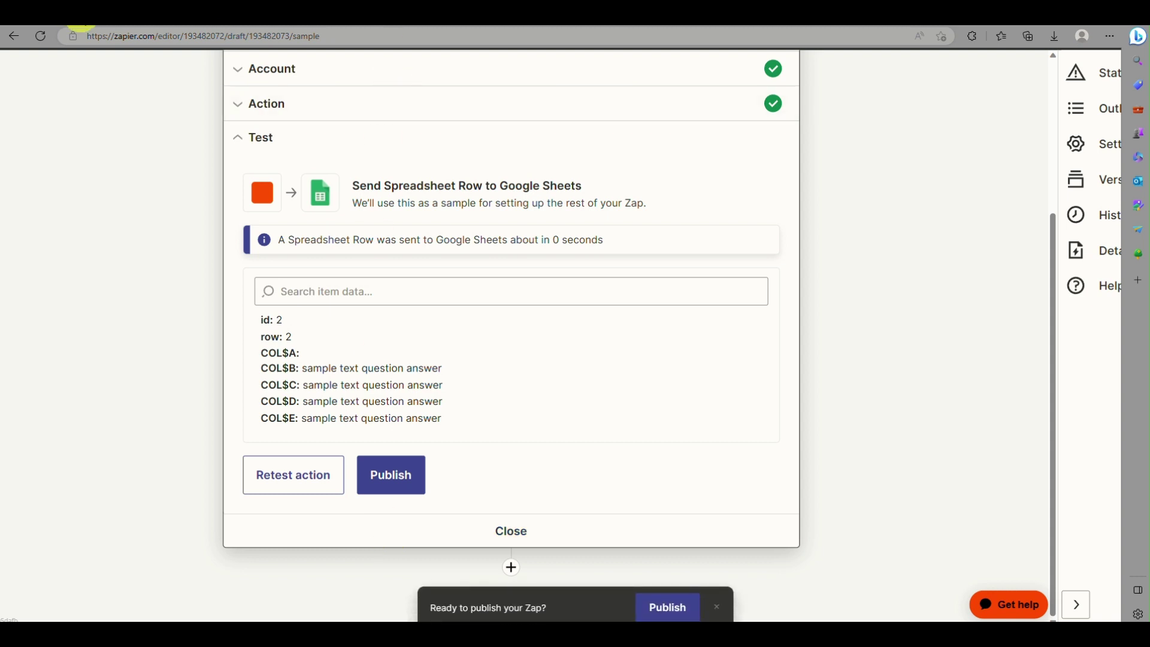
# Open the contact information spreadsheet from Google Drive, examine the test row under its headers, and return to the Zap editor.
pyautogui.click(63, 17)
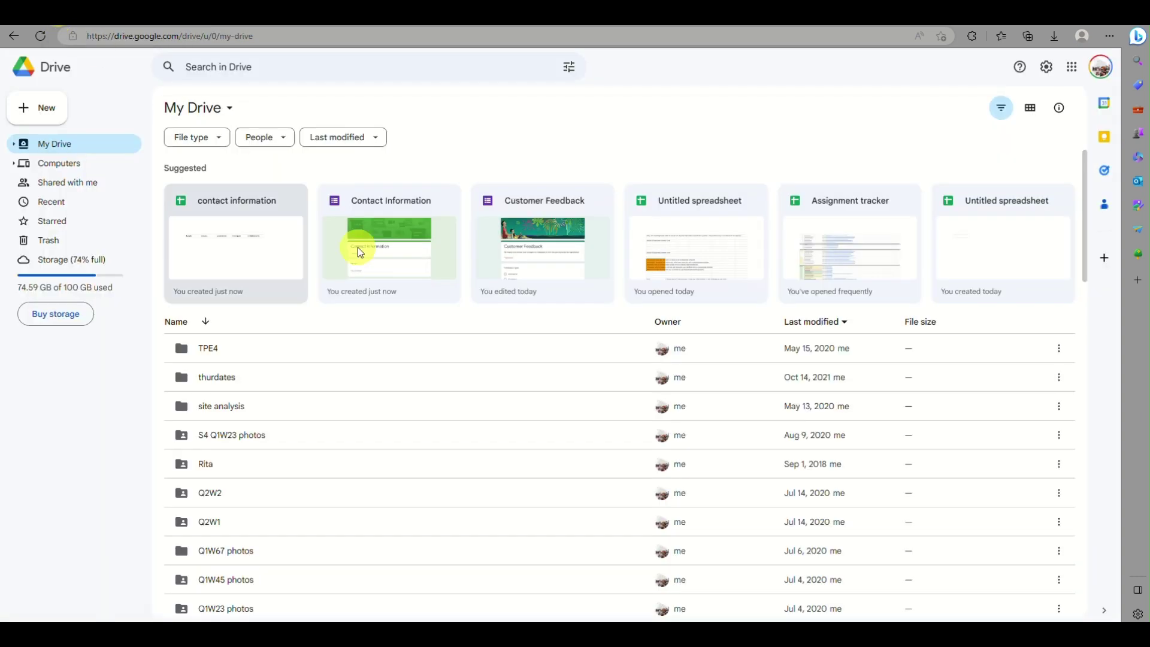
pyautogui.click(293, 255)
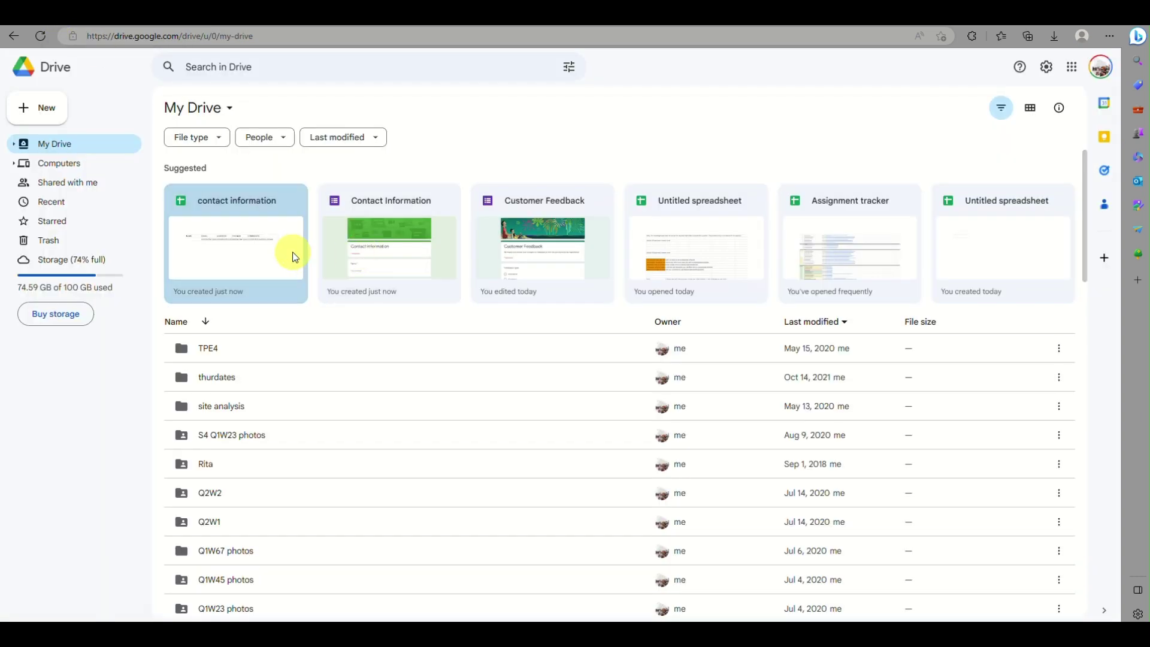
pyautogui.doubleClick(226, 247)
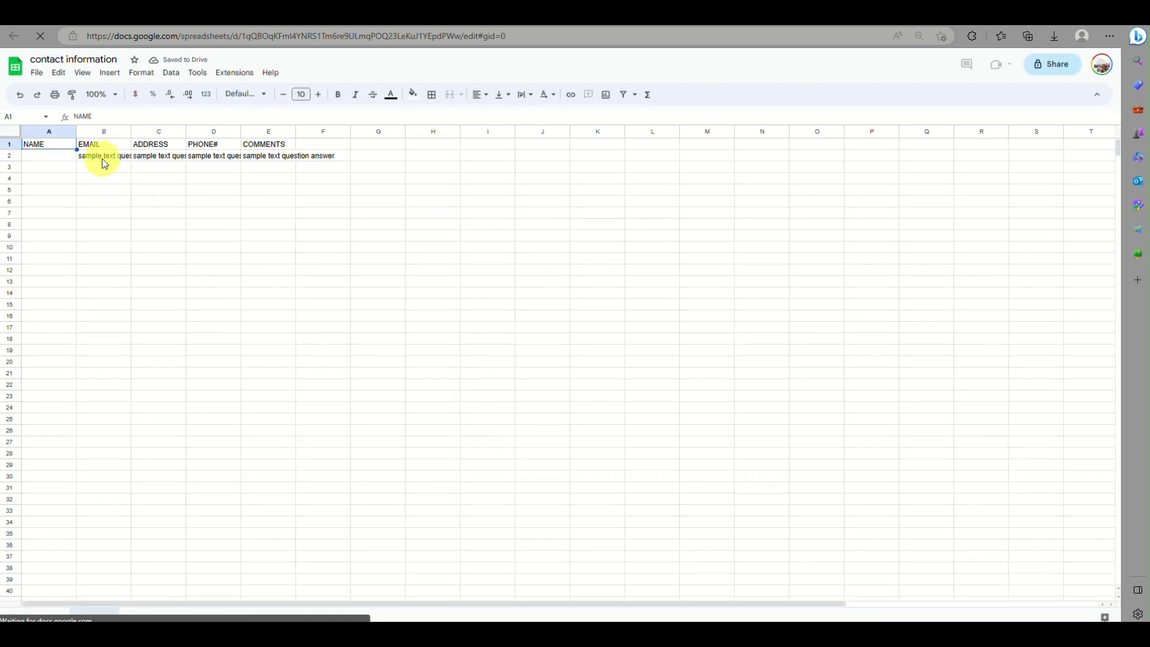
pyautogui.moveTo(132, 131); pyautogui.dragTo(200, 147)
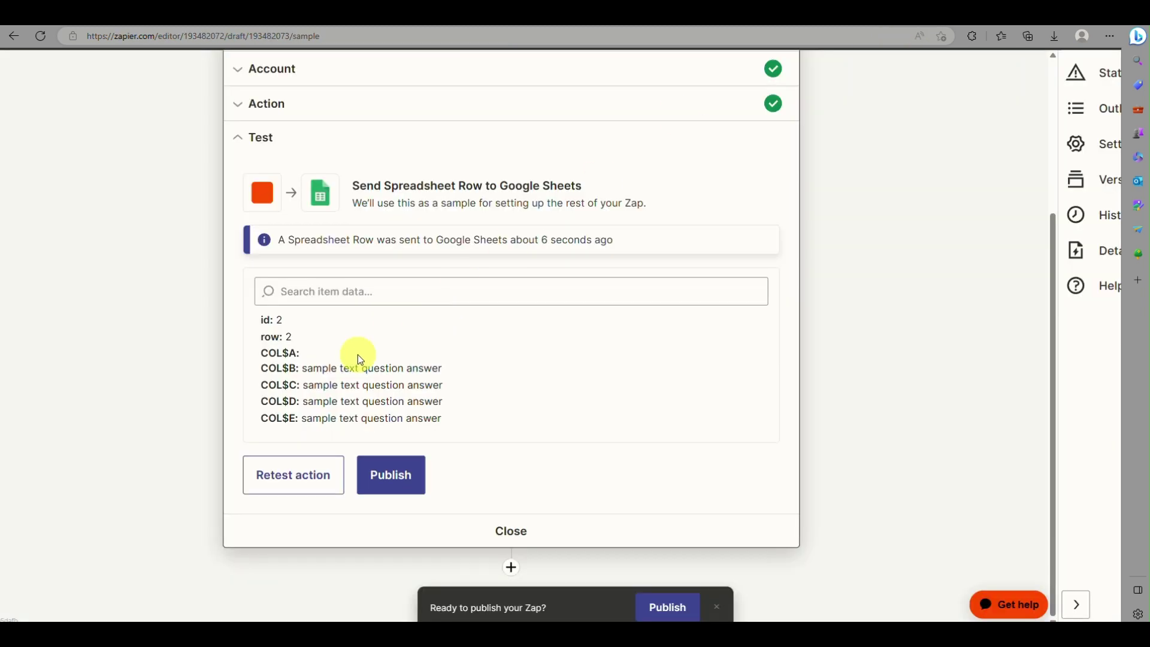
pyautogui.scroll(3, 357, 354)
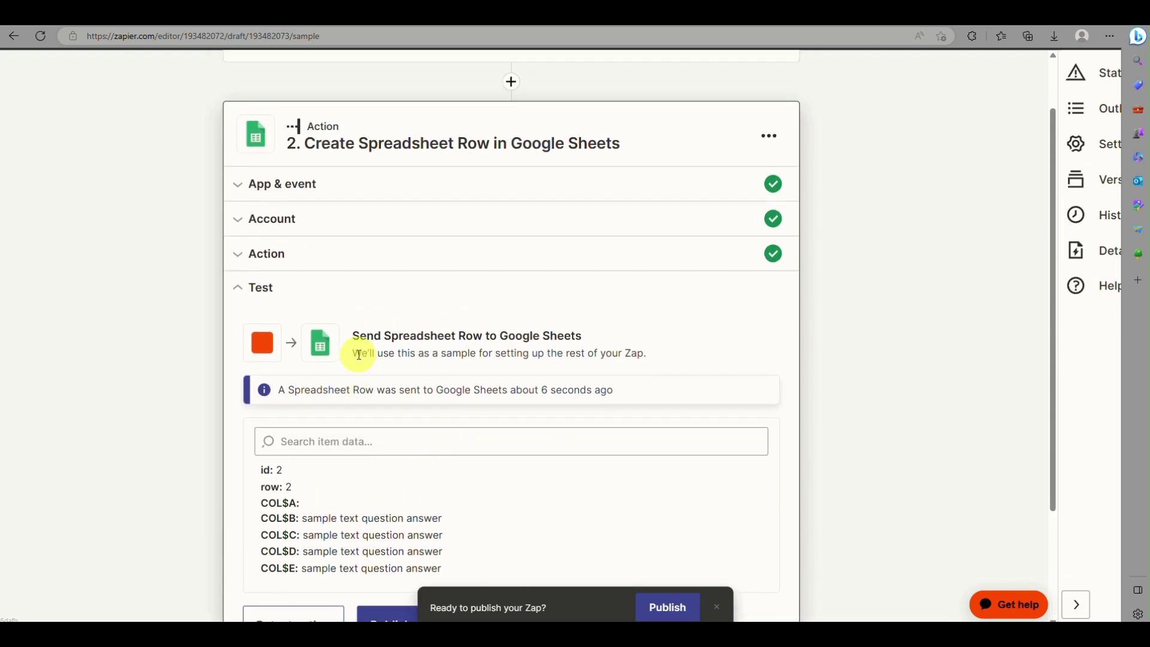
# Reopen the Google Sheets action's setup and review which form answers are mapped to the NAME, EMAIL, ADDRESS, PHONE# and COMMENTS columns.
pyautogui.click(268, 269)
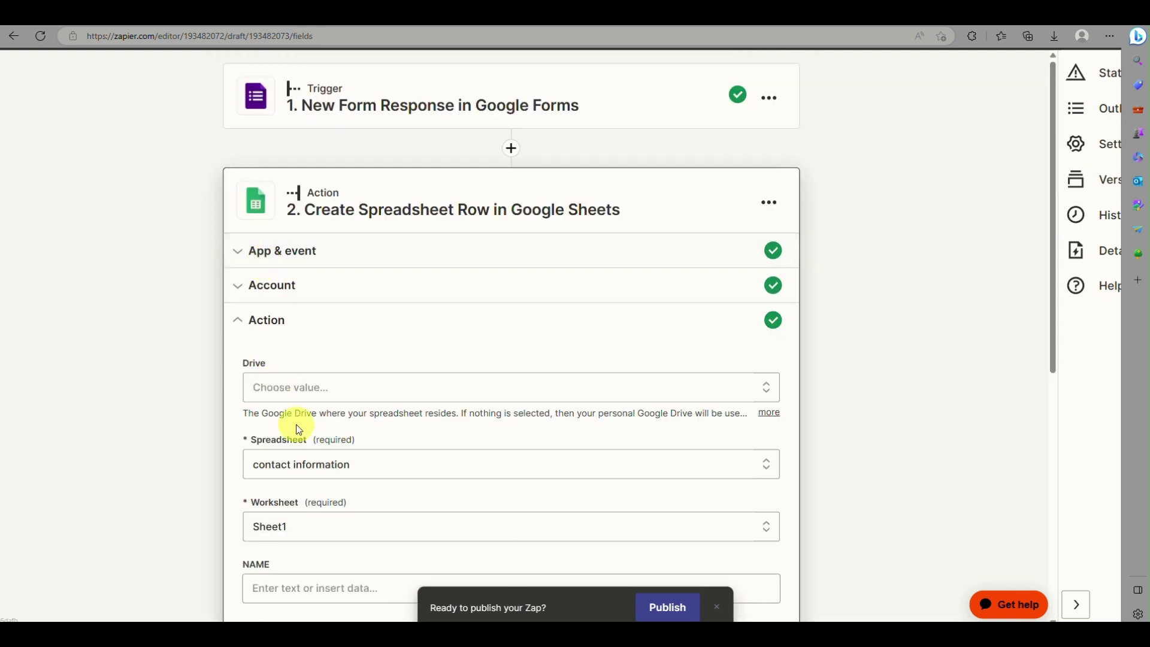
pyautogui.scroll(-5, 296, 429)
pyautogui.click(327, 374)
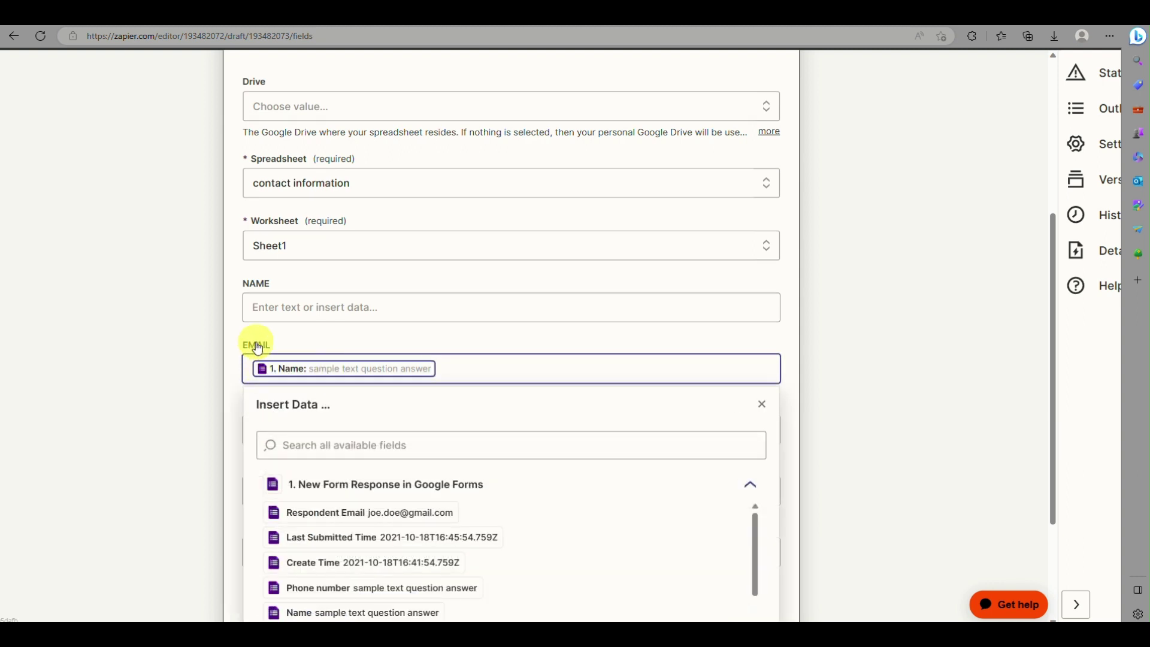
pyautogui.click(307, 343)
pyautogui.scroll(-3, 306, 339)
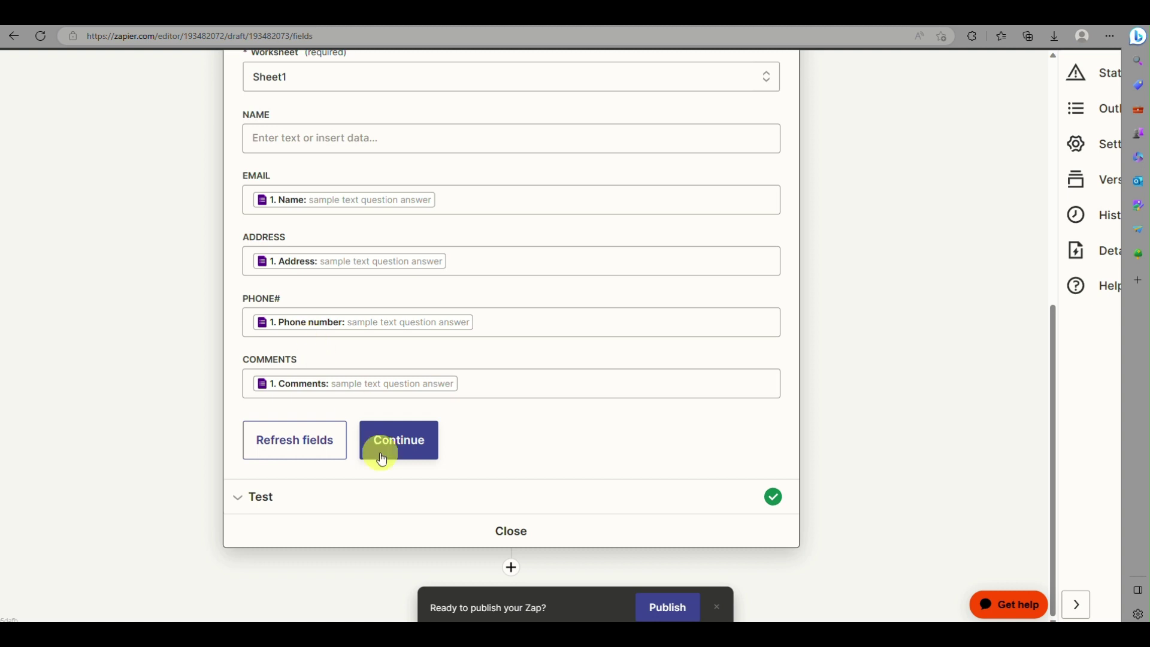
# Go back to the action's test section and publish the Zap.
pyautogui.click(269, 501)
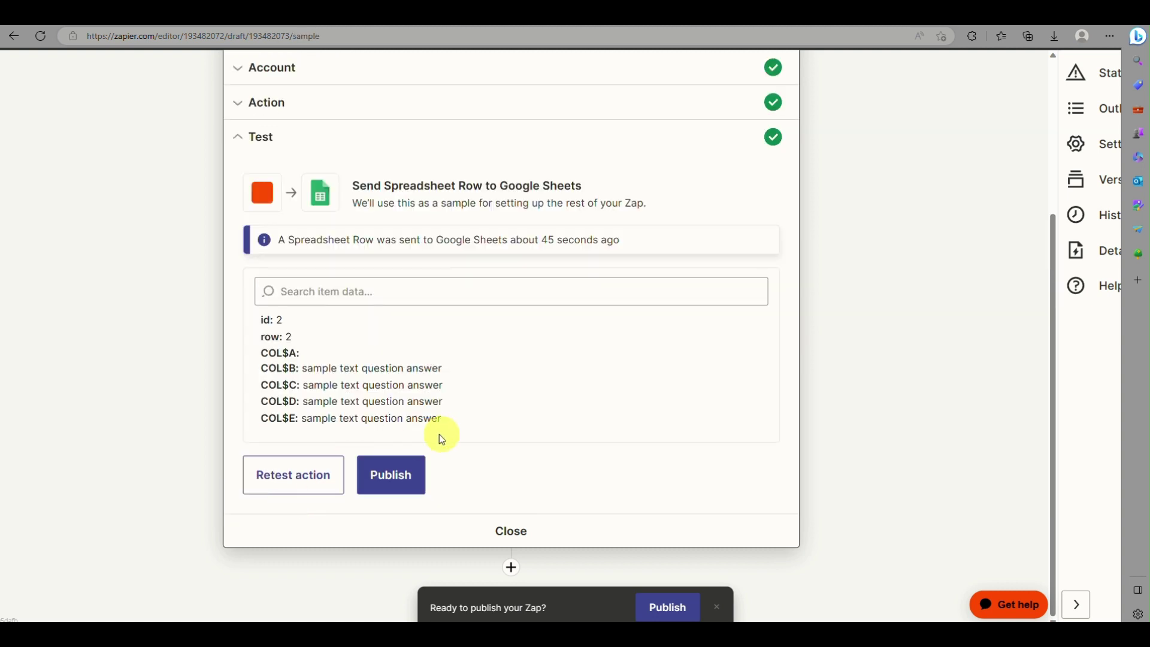
pyautogui.click(407, 466)
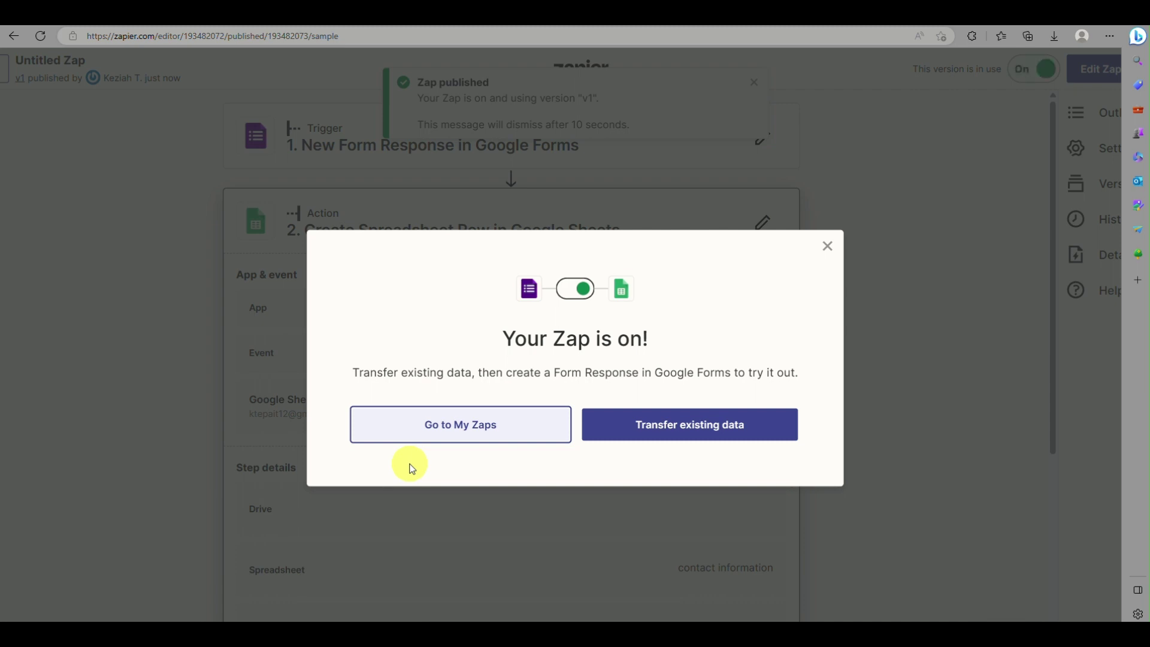
# Open the transfer of existing data for the published Zap and examine the form response record offered for sending.
pyautogui.click(638, 430)
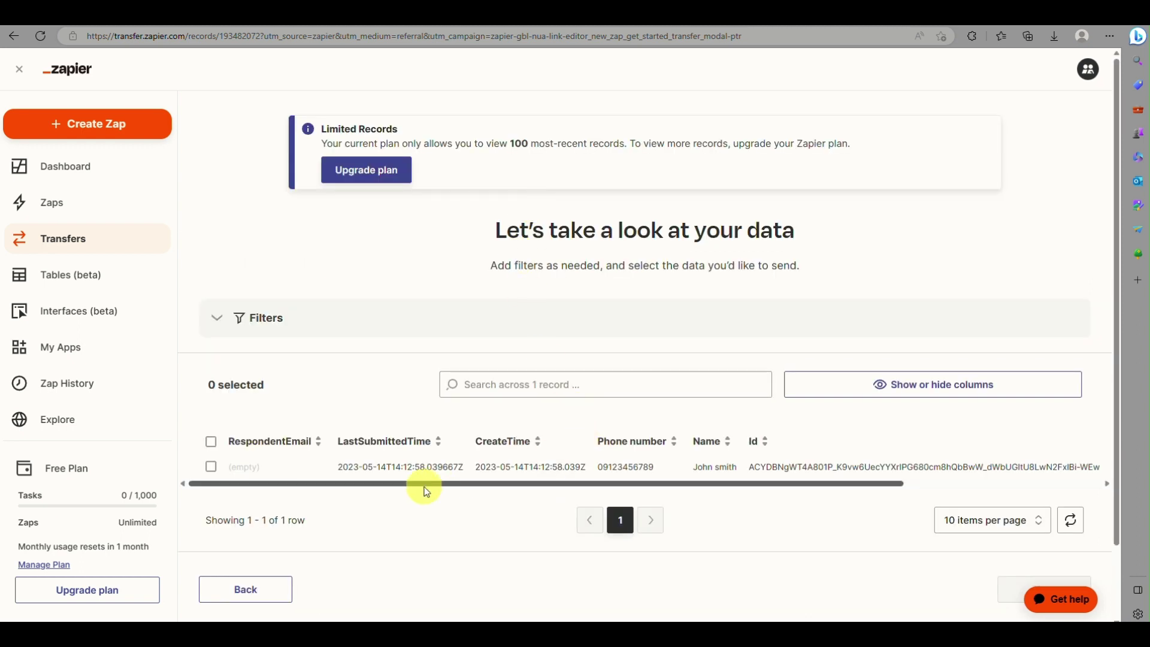
pyautogui.scroll(-2, 509, 454)
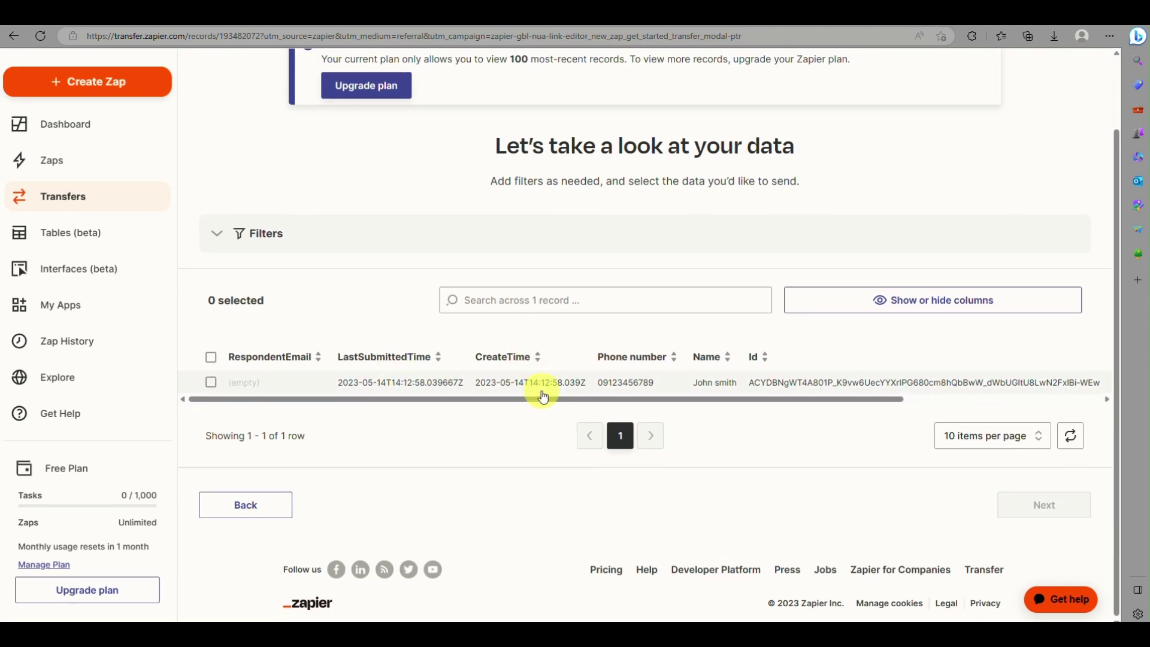
pyautogui.hscroll(5, 777, 375)
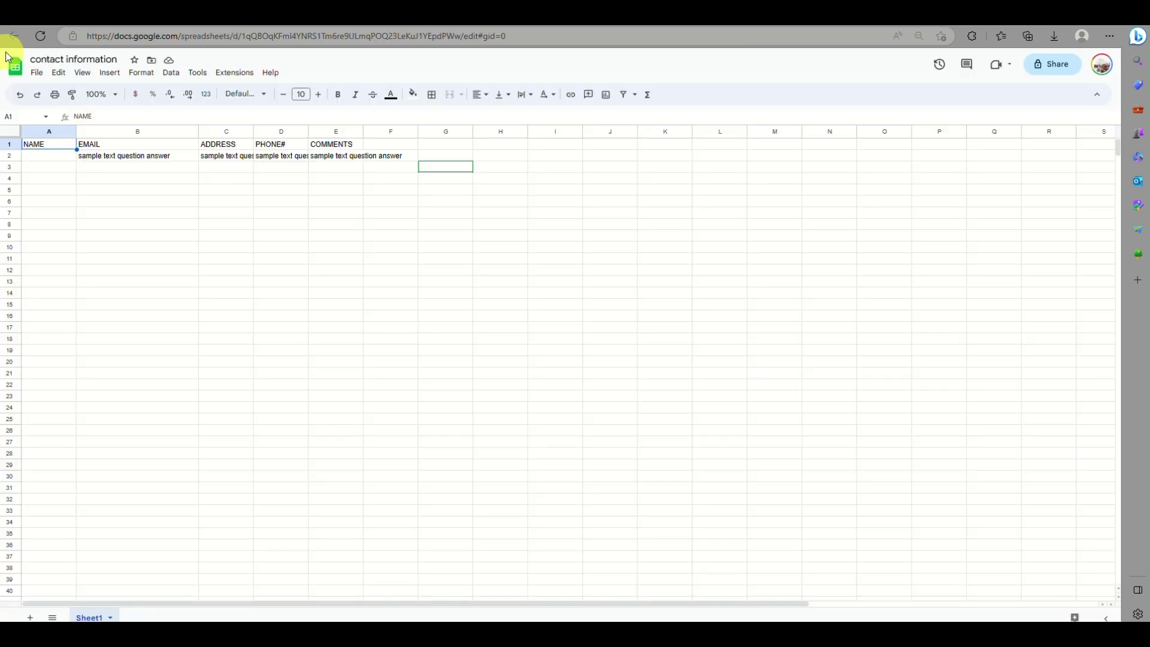
# Reload the contact information spreadsheet and select row 3 to examine the new form response's values.
pyautogui.click(39, 38)
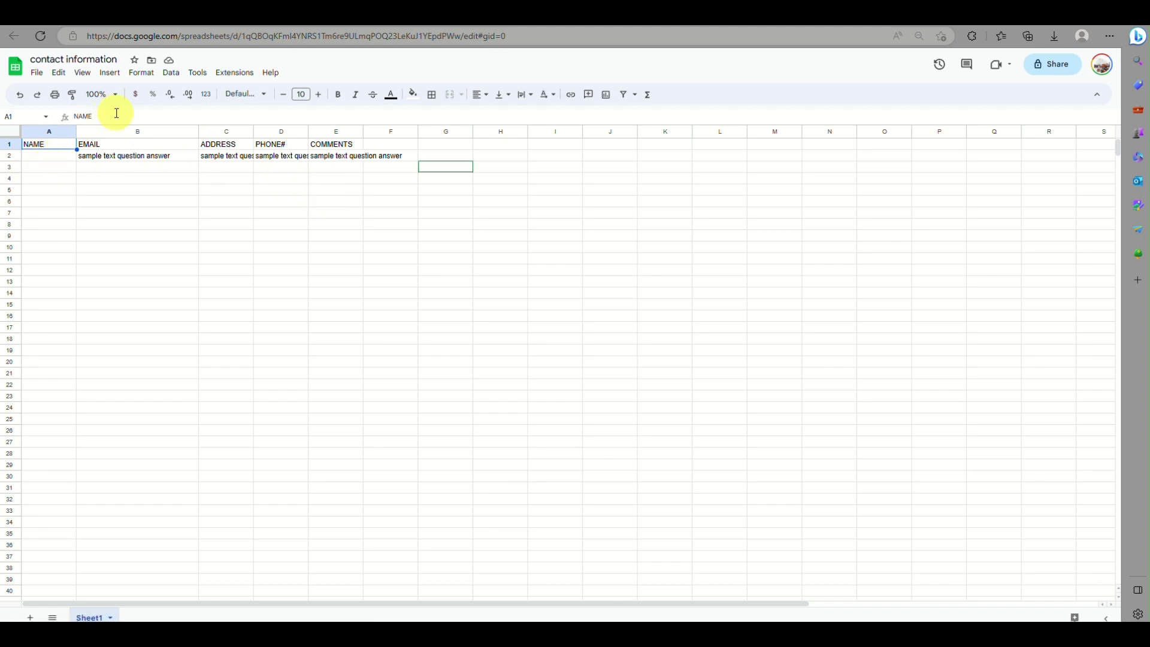
pyautogui.click(41, 192)
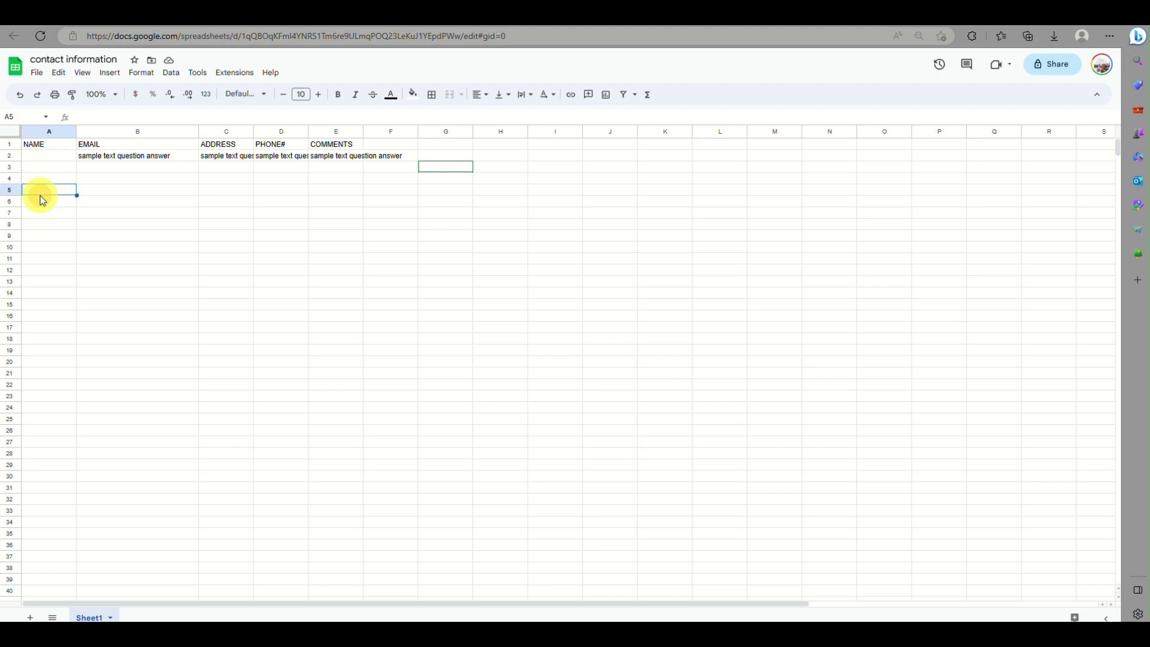
pyautogui.click(967, 26)
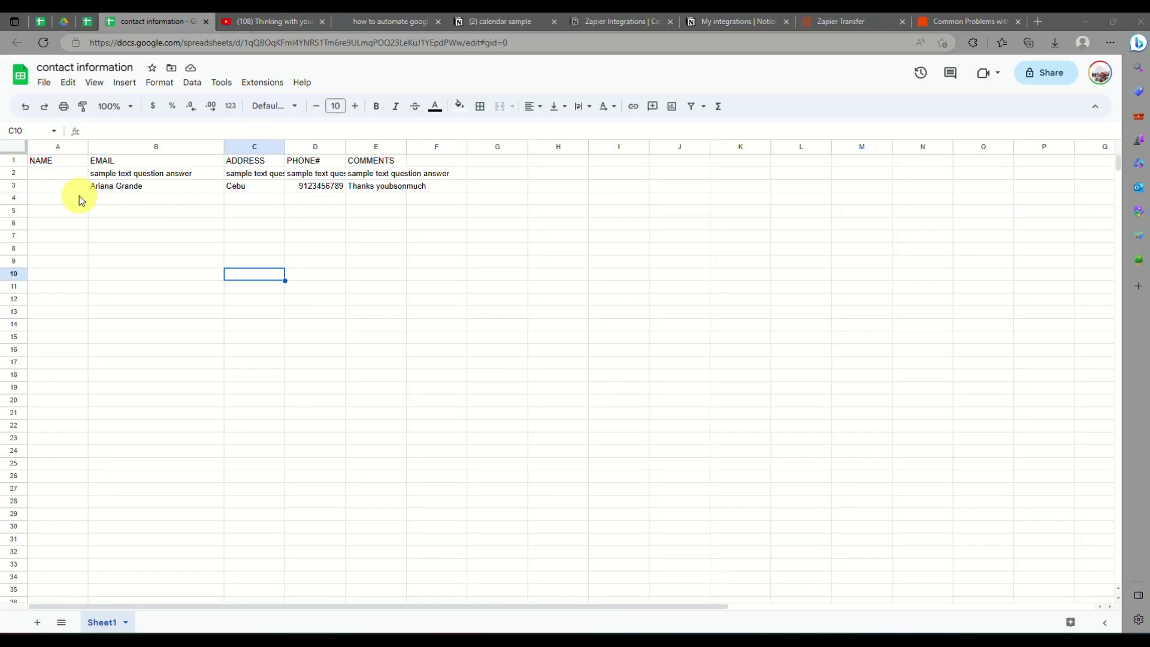
pyautogui.click(15, 185)
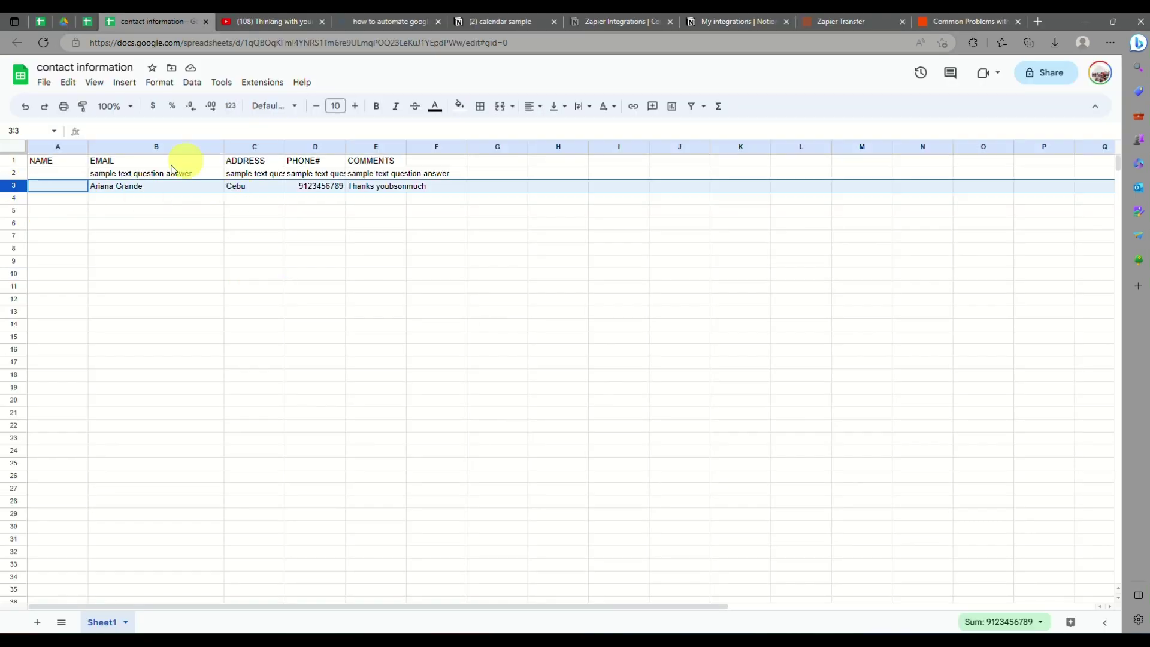
# Open the Contact Information form from Google Drive and show its responses.
pyautogui.click(64, 23)
pyautogui.click(263, 221)
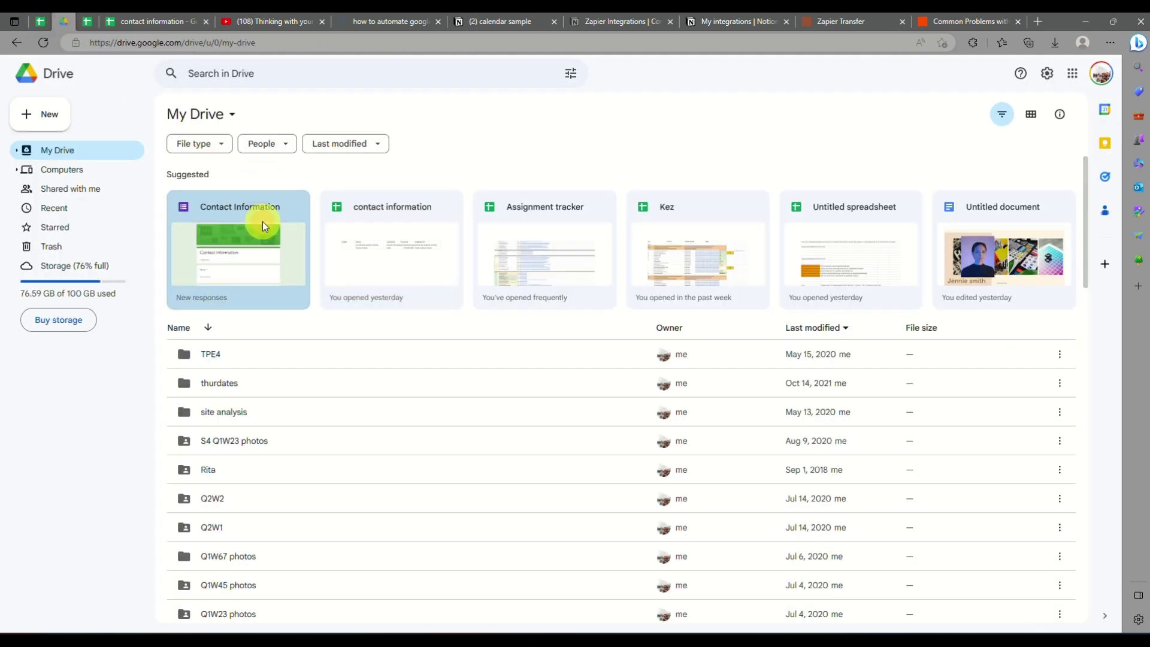
pyautogui.doubleClick(262, 222)
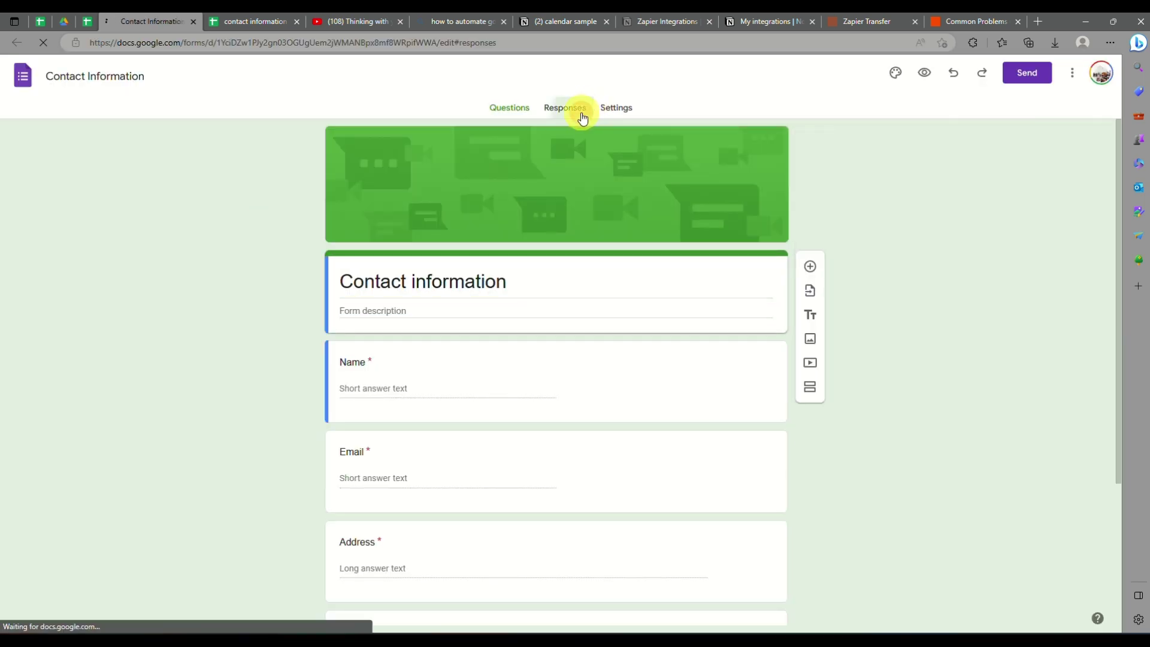
pyautogui.click(585, 114)
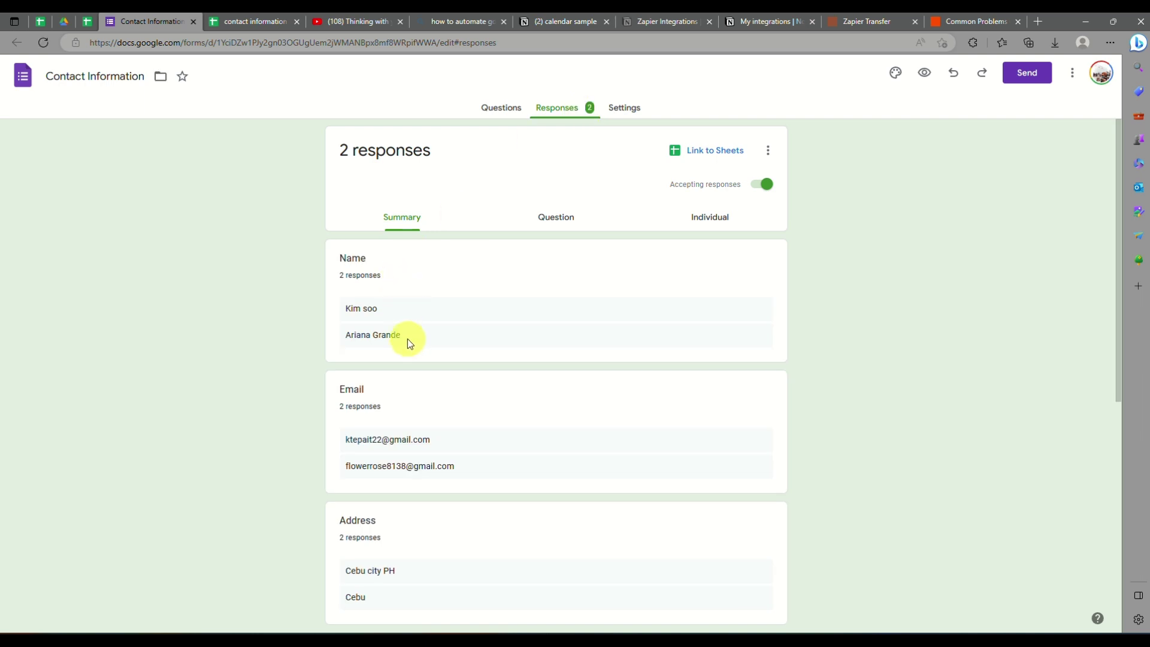
# Examine the form's response summary from Name through Comments, and return to the contact information spreadsheet to compare row 3.
pyautogui.scroll(5, 408, 339)
pyautogui.scroll(-10, 408, 339)
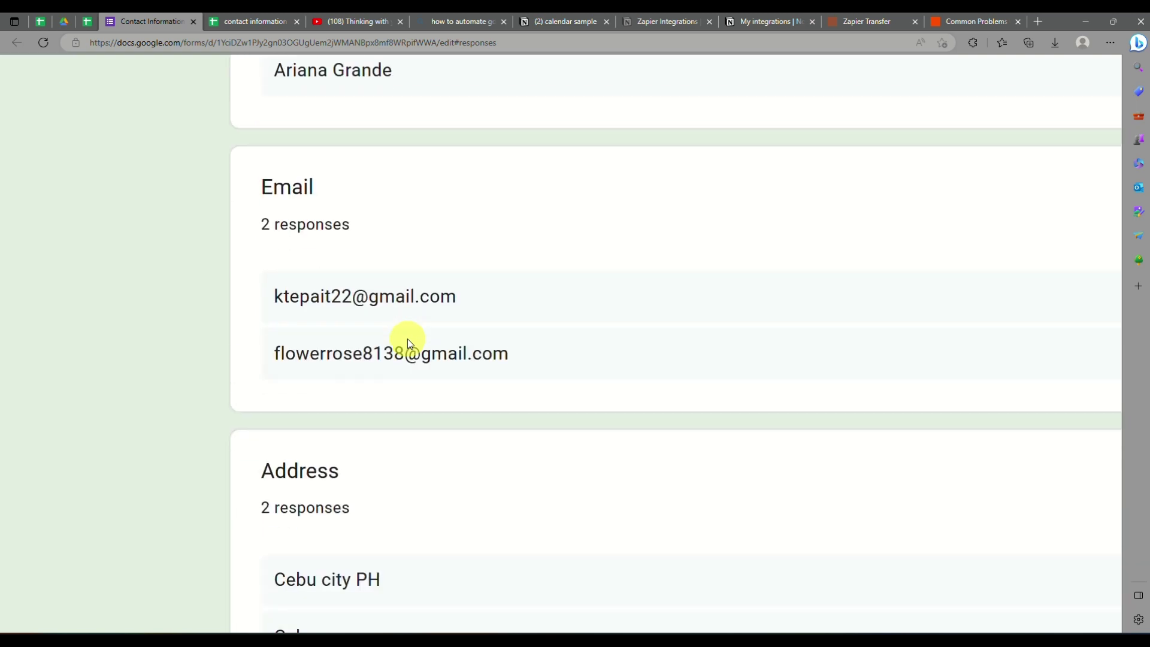
pyautogui.scroll(-5, 407, 339)
pyautogui.scroll(2, 407, 339)
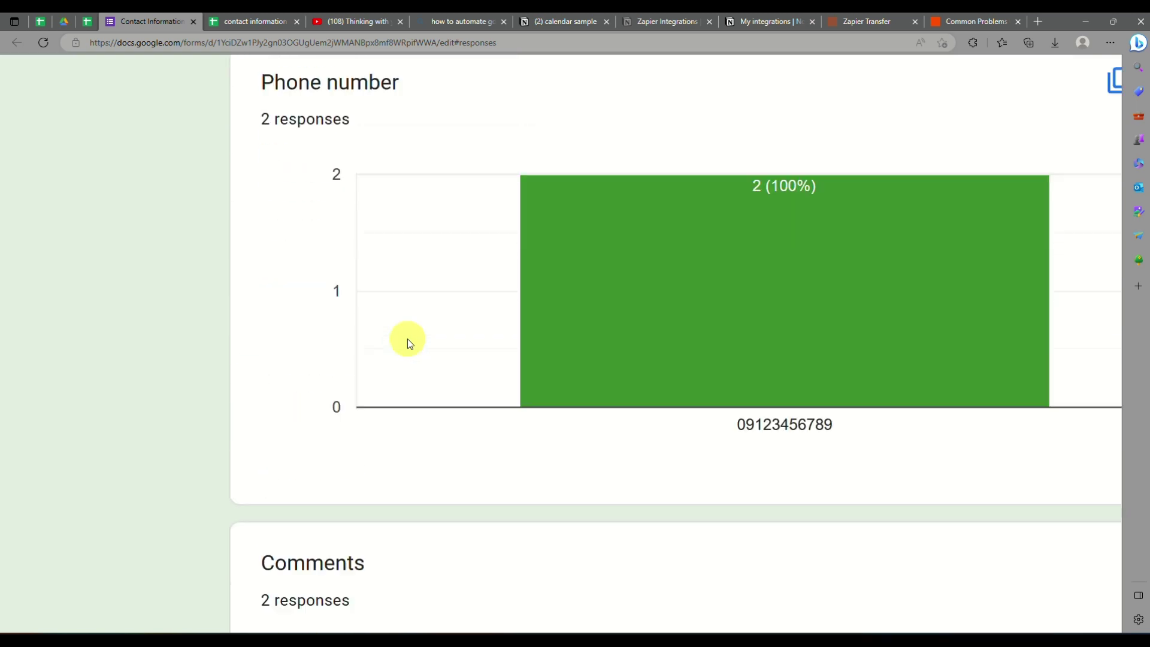
pyautogui.scroll(-4, 407, 339)
pyautogui.scroll(7, 407, 339)
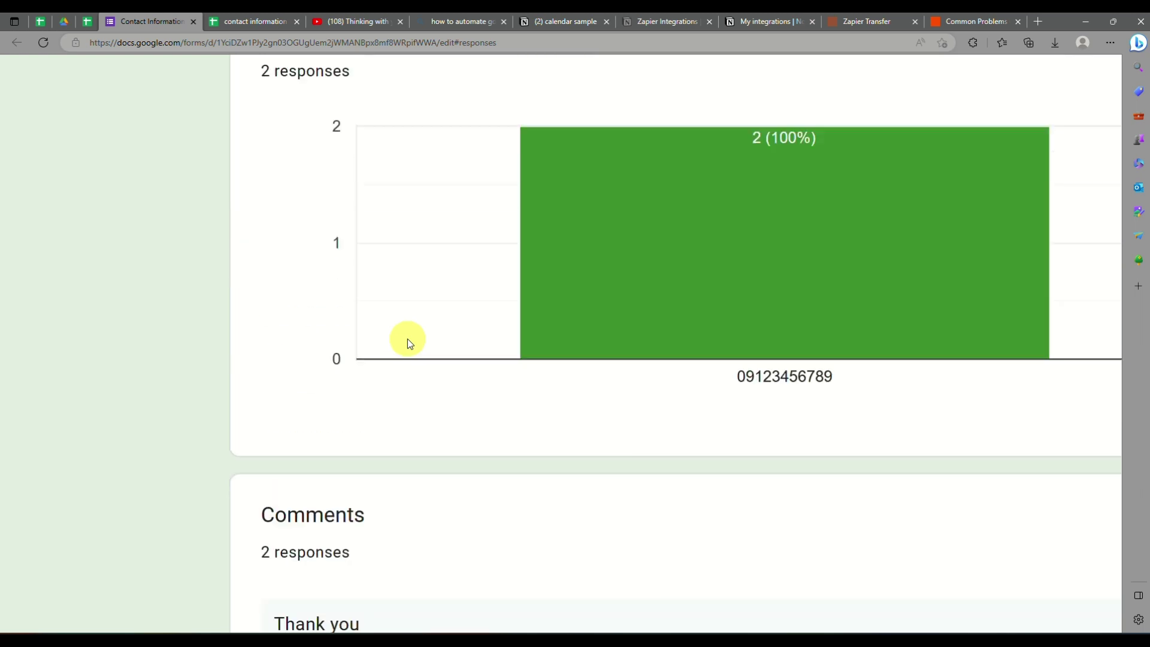
pyautogui.scroll(-5, 407, 339)
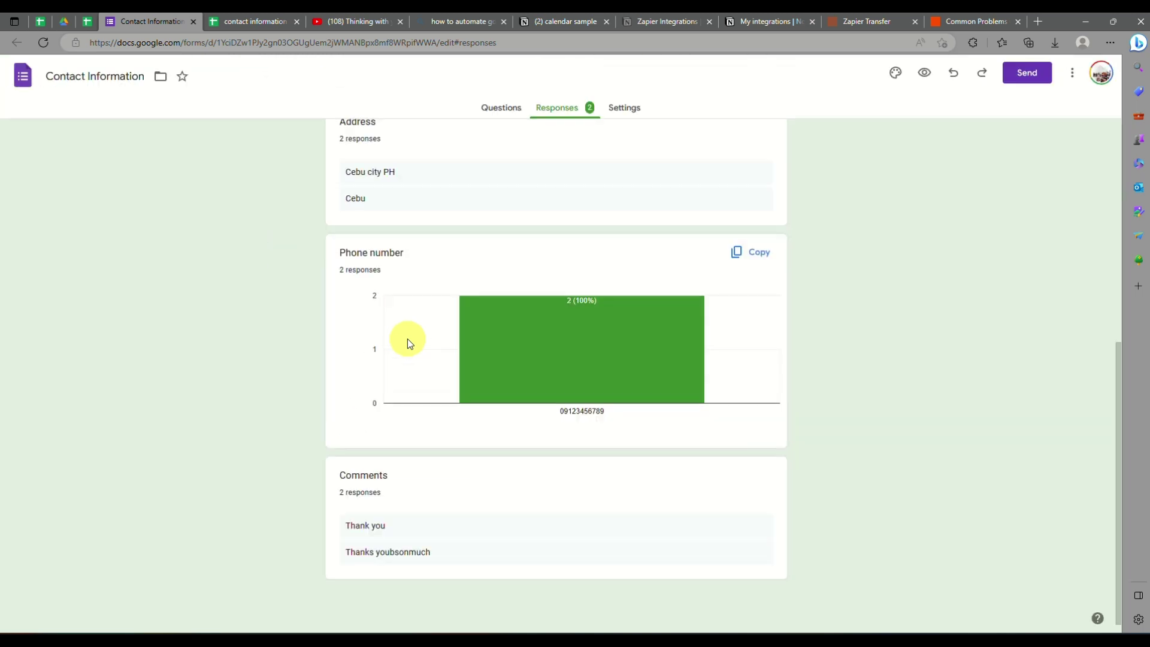
pyautogui.click(286, 25)
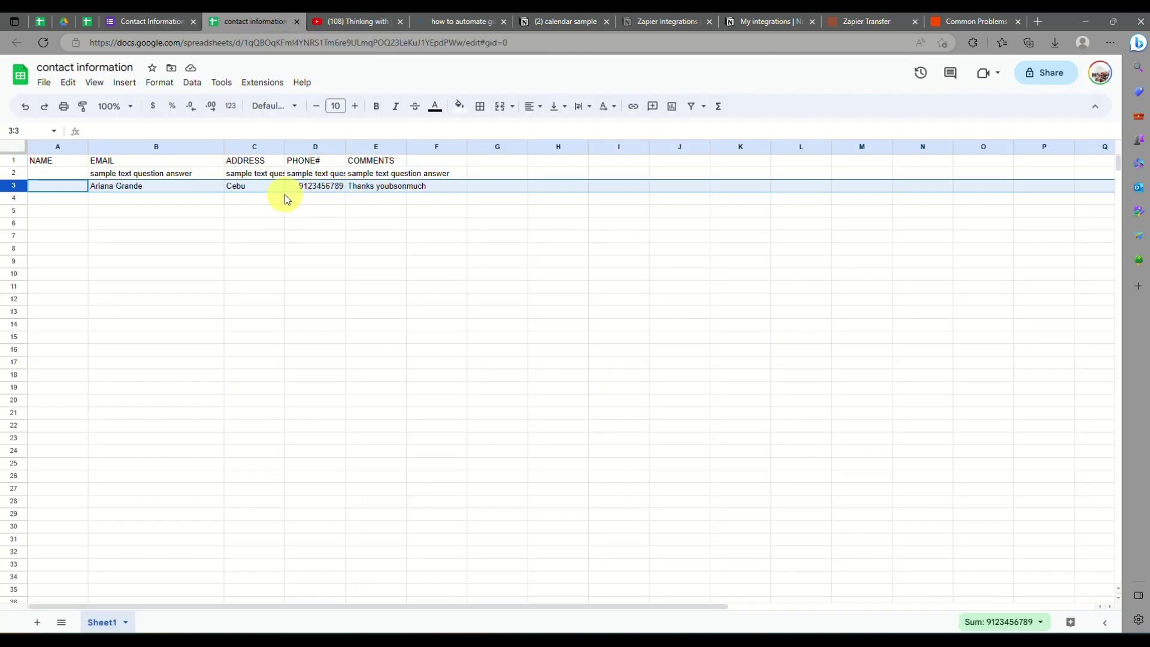